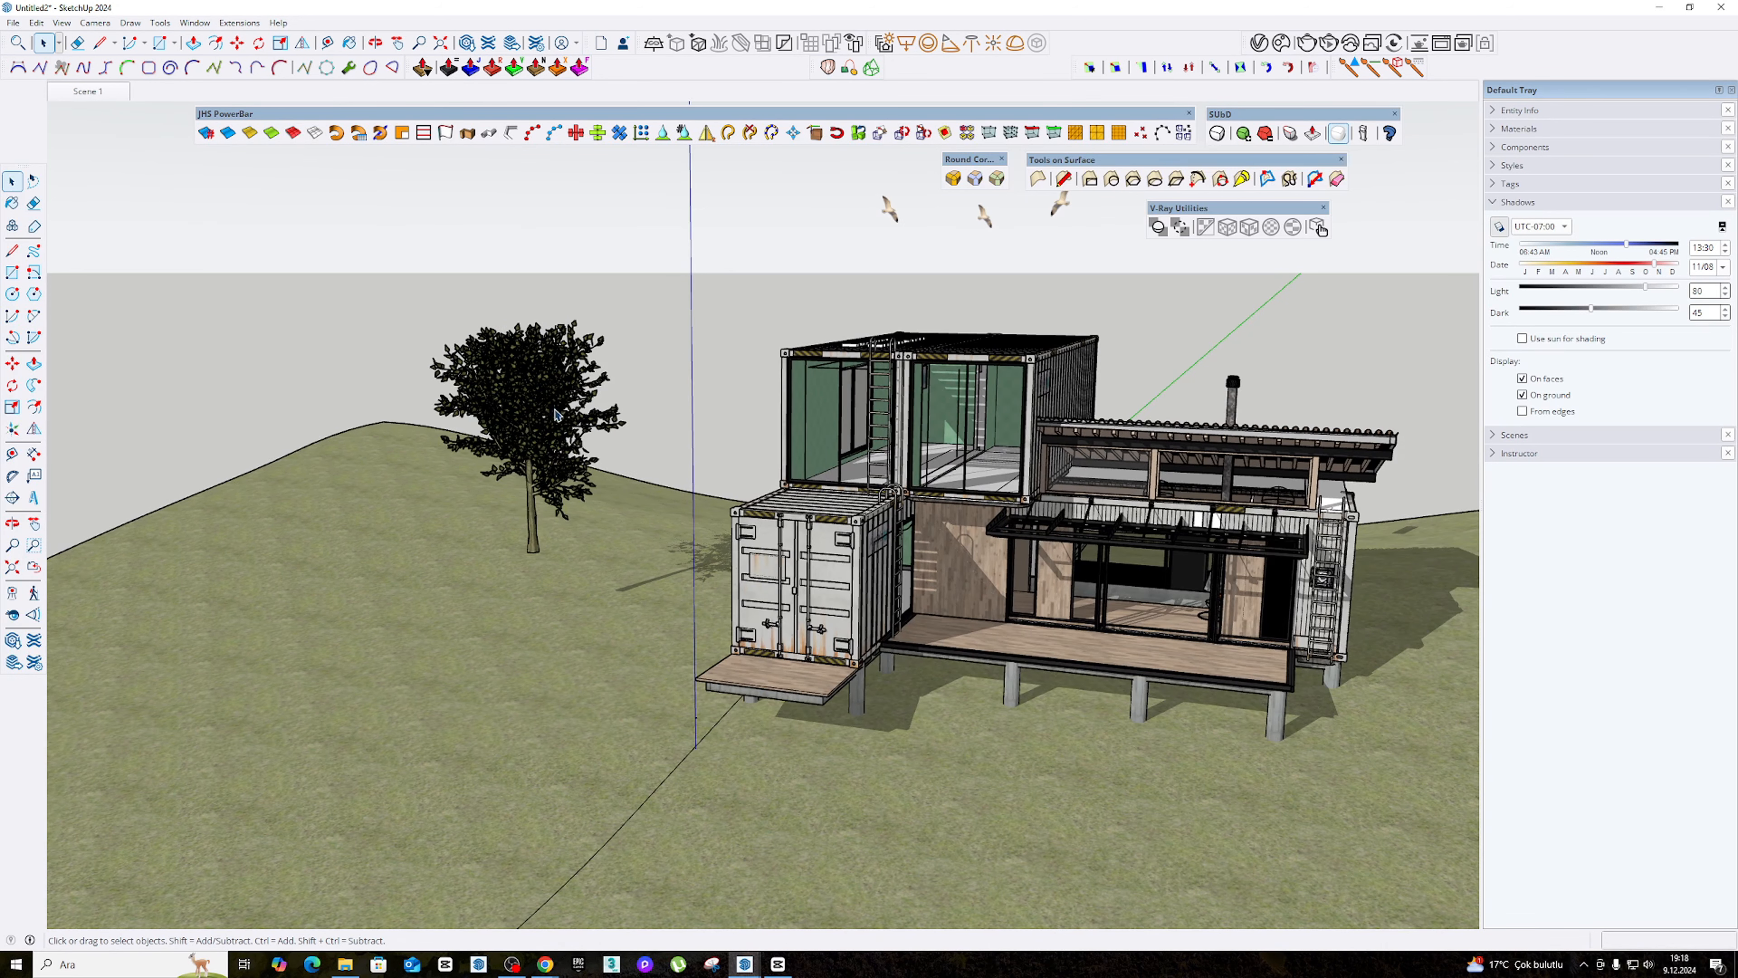
# - Drop the tree component onto the terrain below it with the JHS PowerBar's Drop Comp at Intersection Below
pyautogui.click(508, 403)
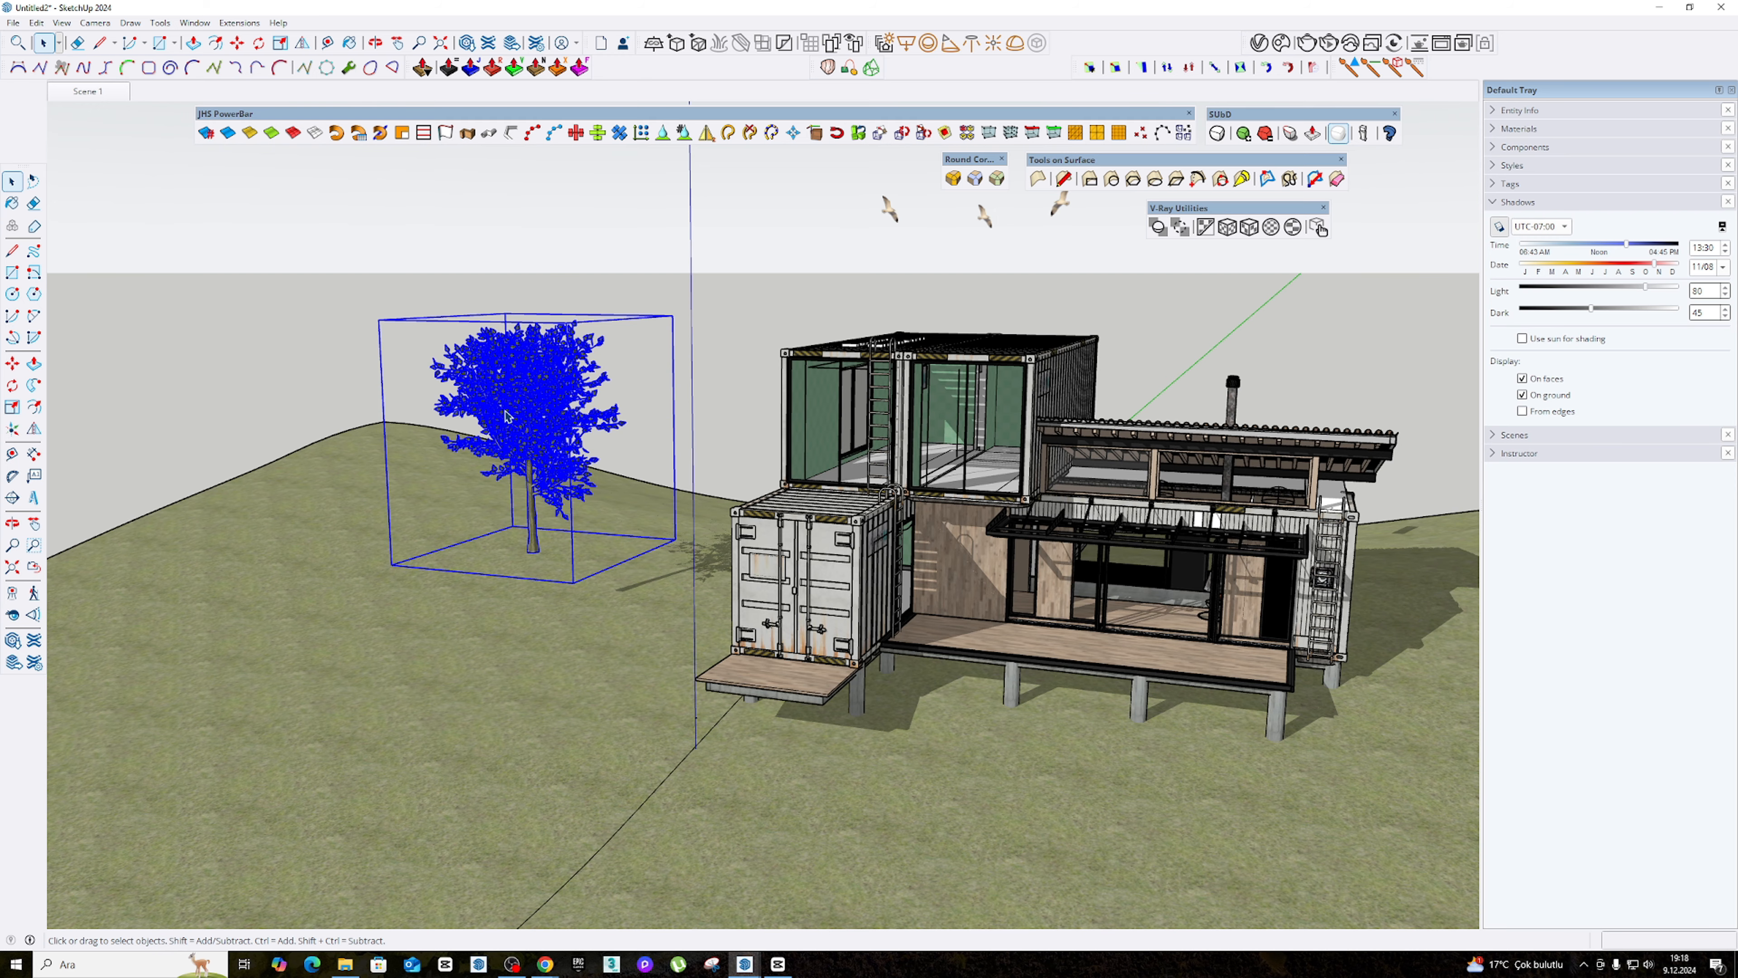
pyautogui.moveTo(577, 457); pyautogui.dragTo(761, 349, button='middle')
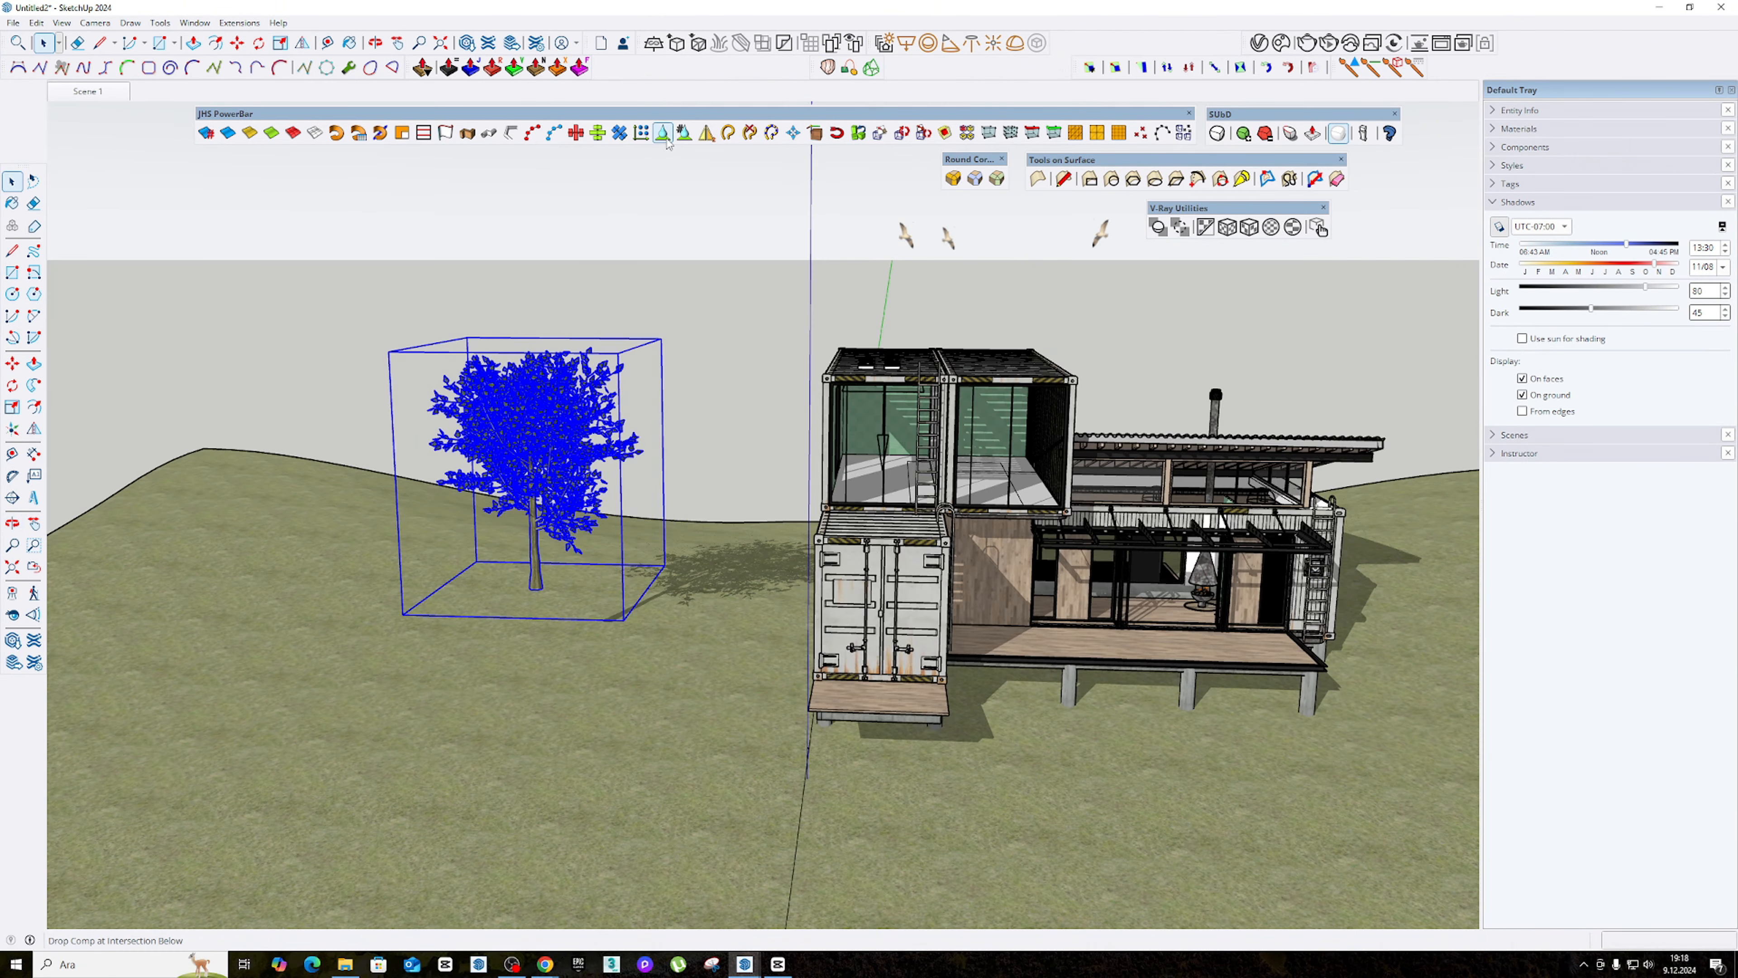
pyautogui.moveTo(269, 120); pyautogui.dragTo(178, 116)
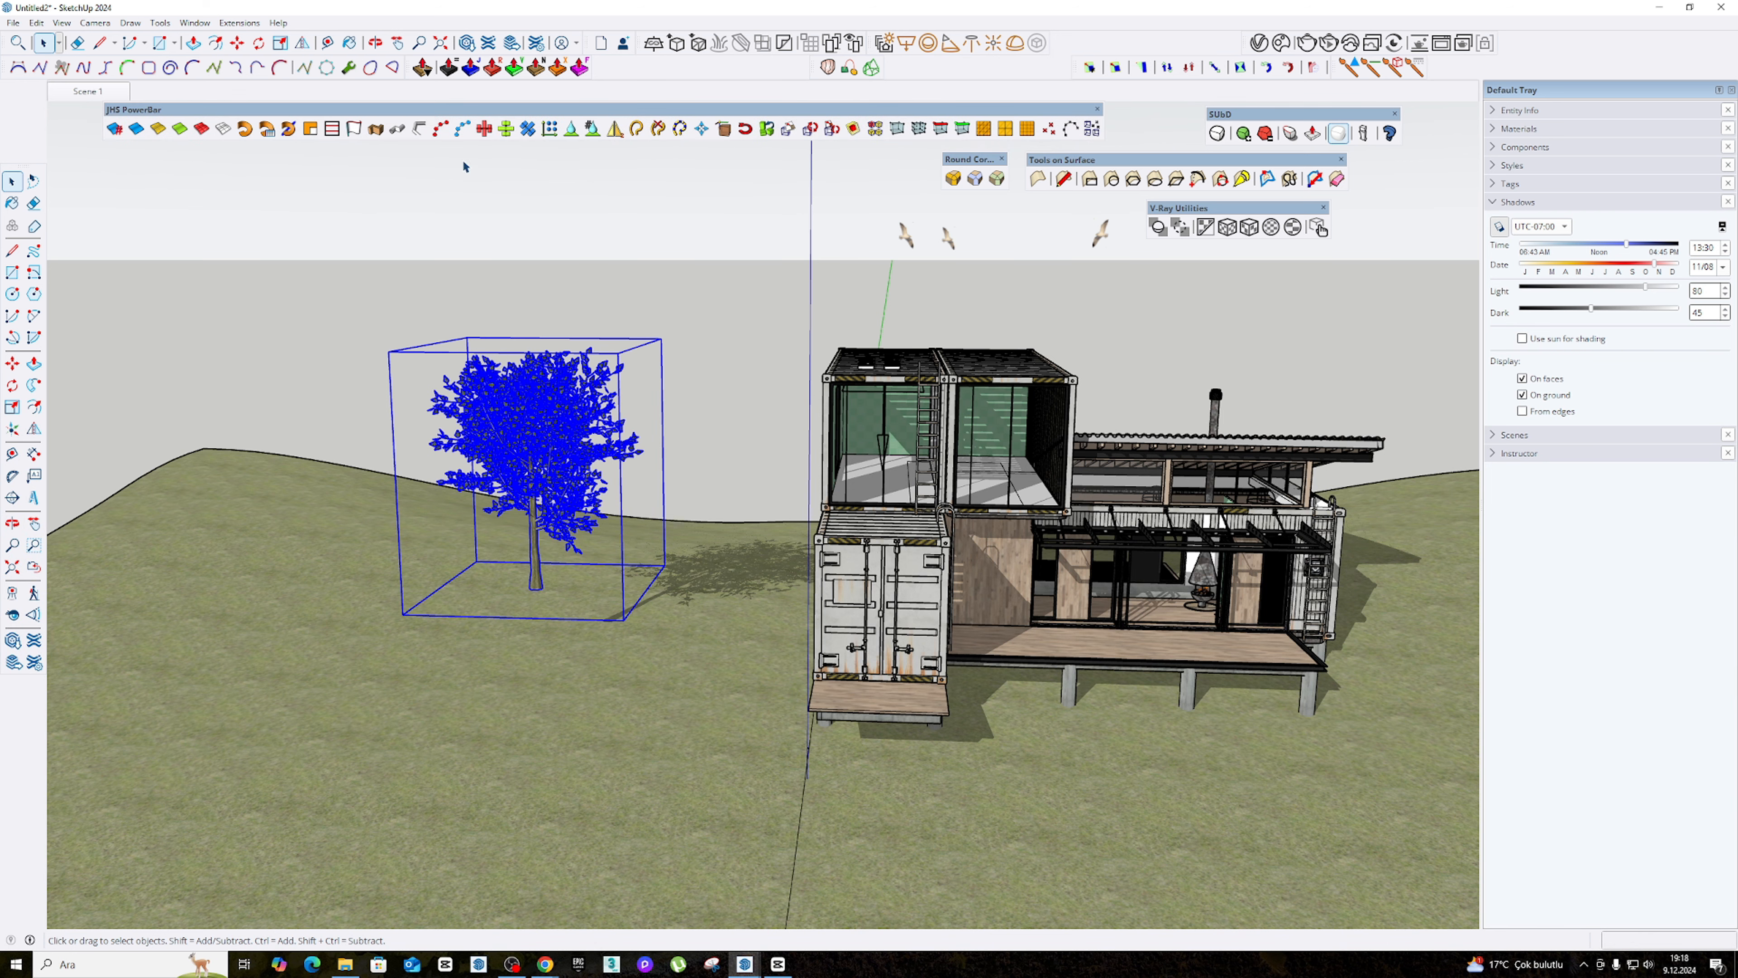
pyautogui.click(572, 130)
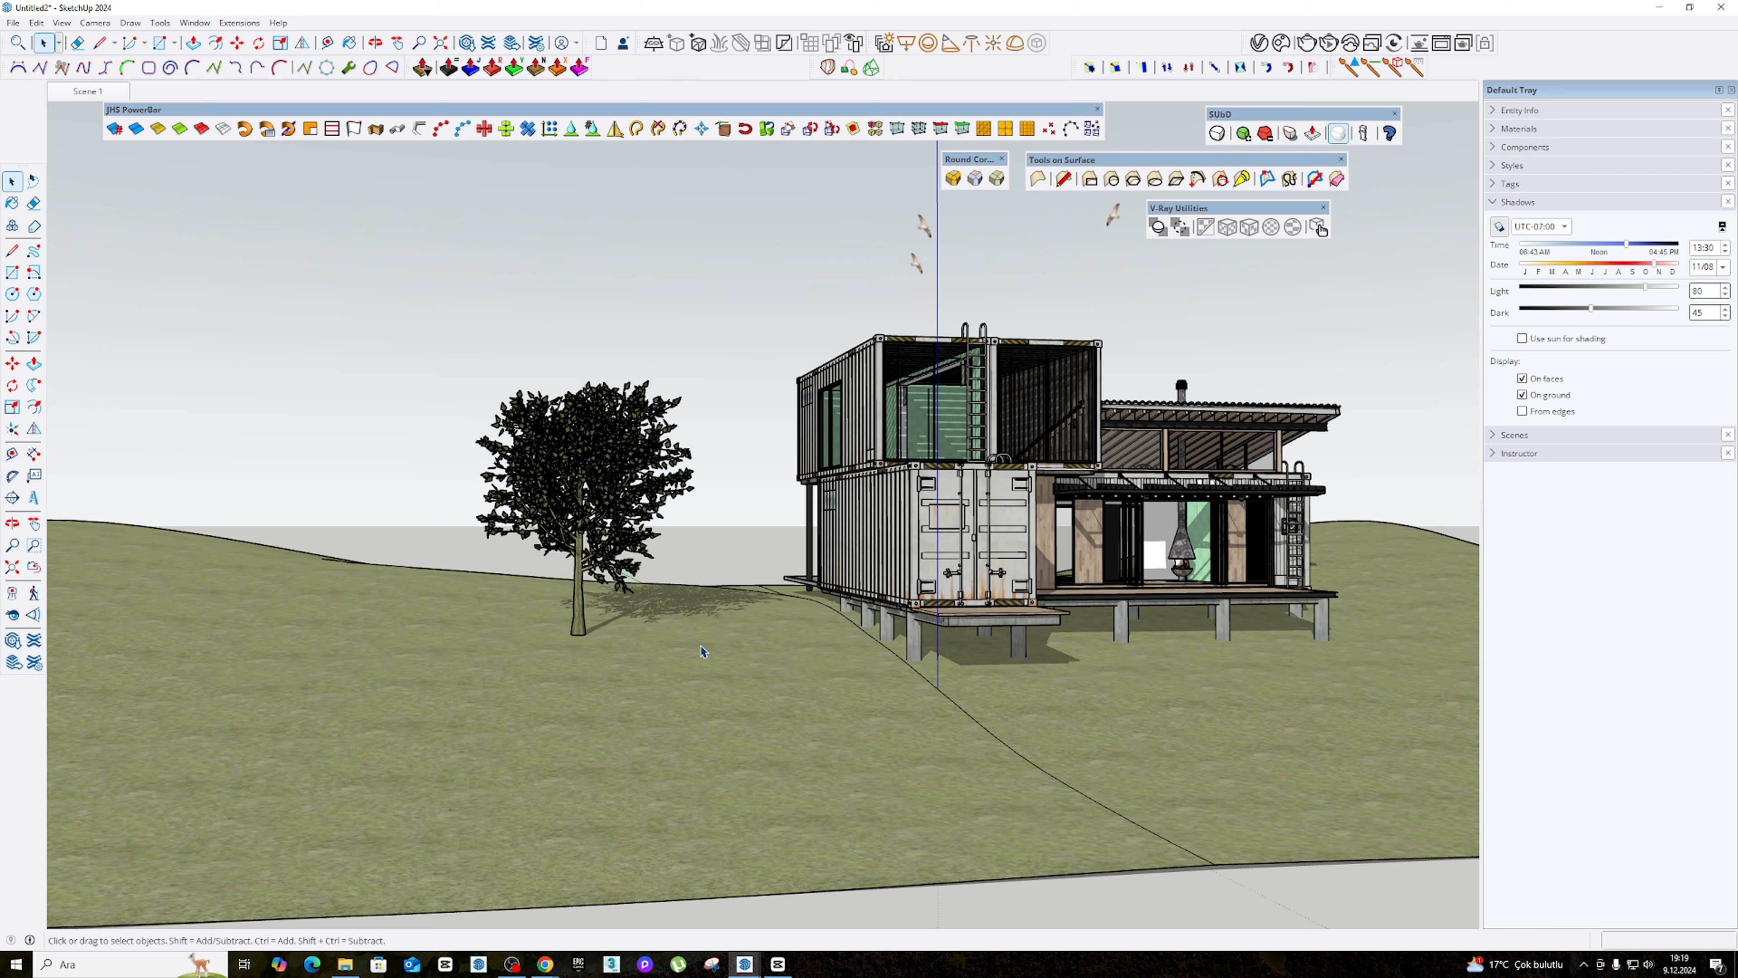
pyautogui.moveTo(702, 637); pyautogui.dragTo(358, 640, button='middle')
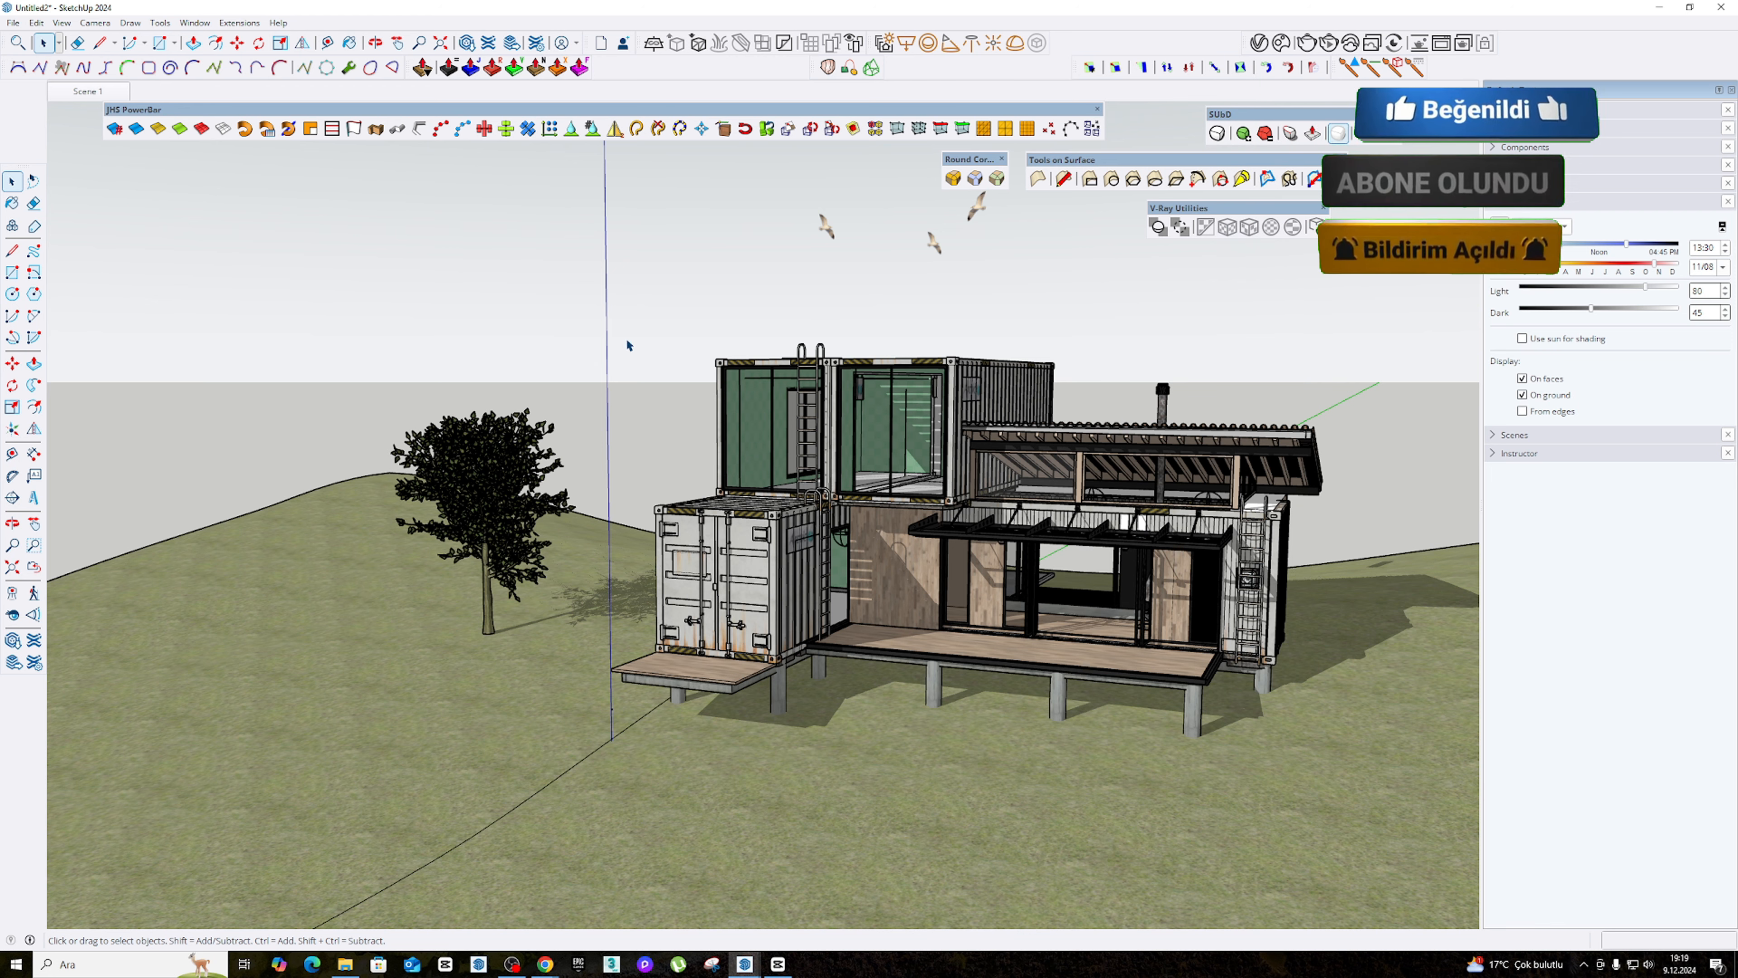
# - Place the Round Corner toolbar over the container doors and select all geometry inside the wooden platform group in front of them
pyautogui.moveTo(970, 163); pyautogui.dragTo(770, 277)
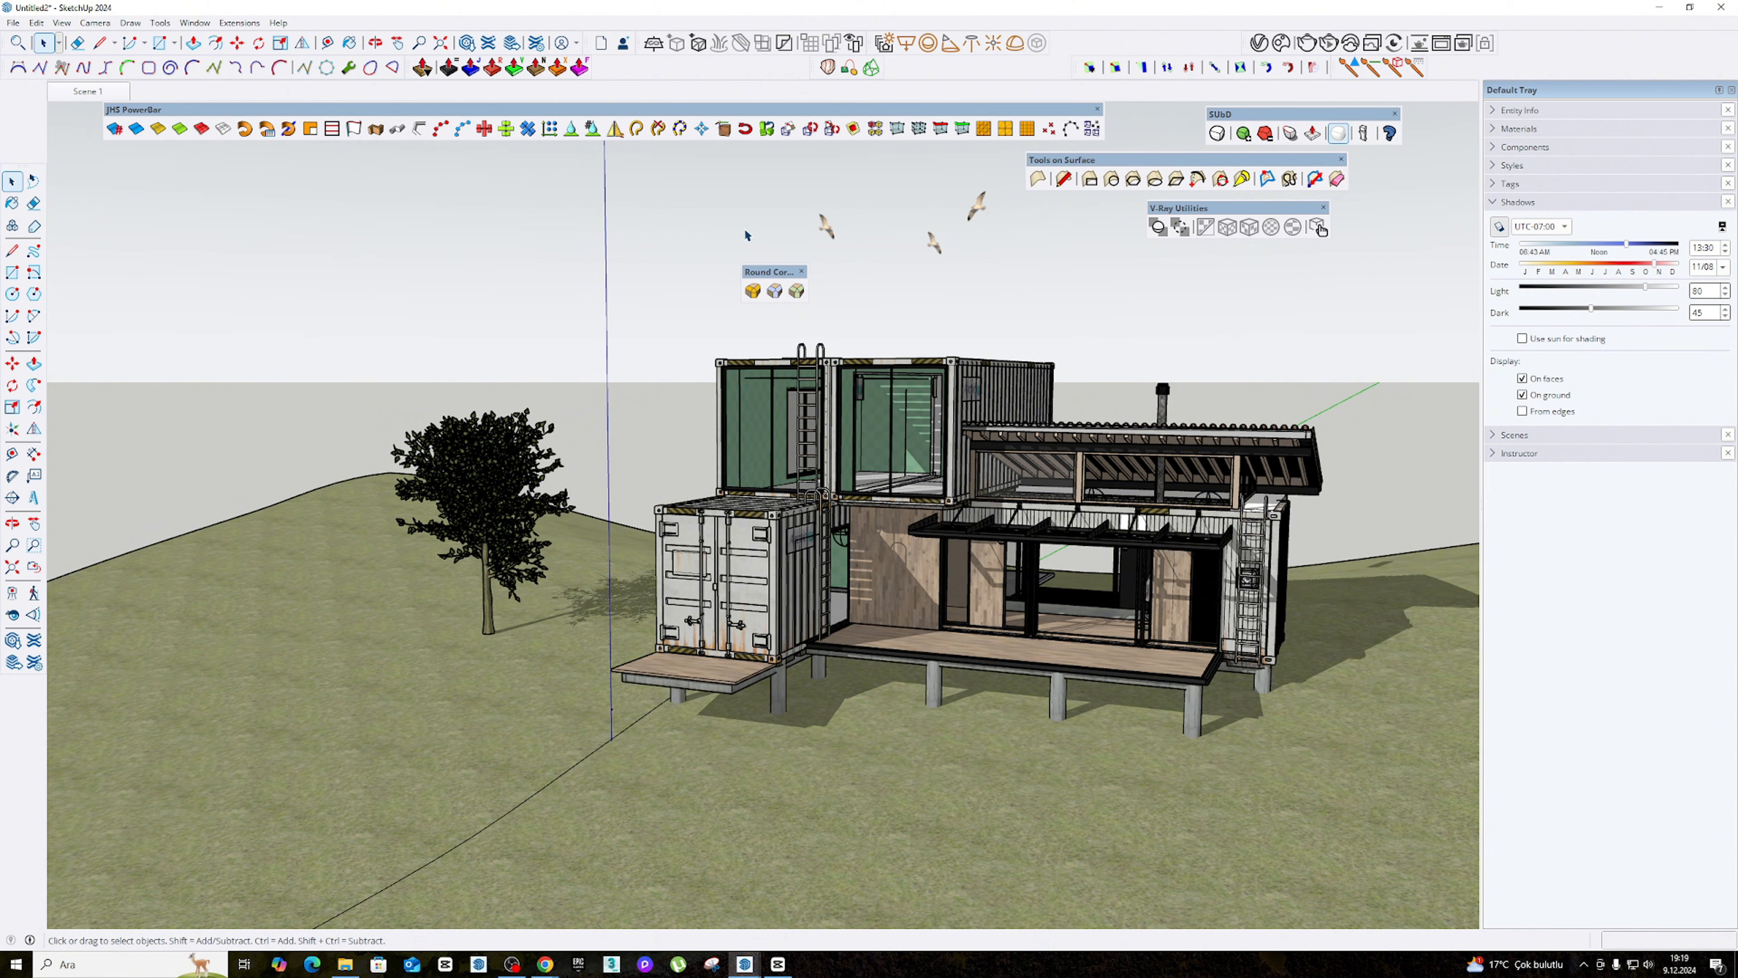
pyautogui.scroll(10, 716, 736)
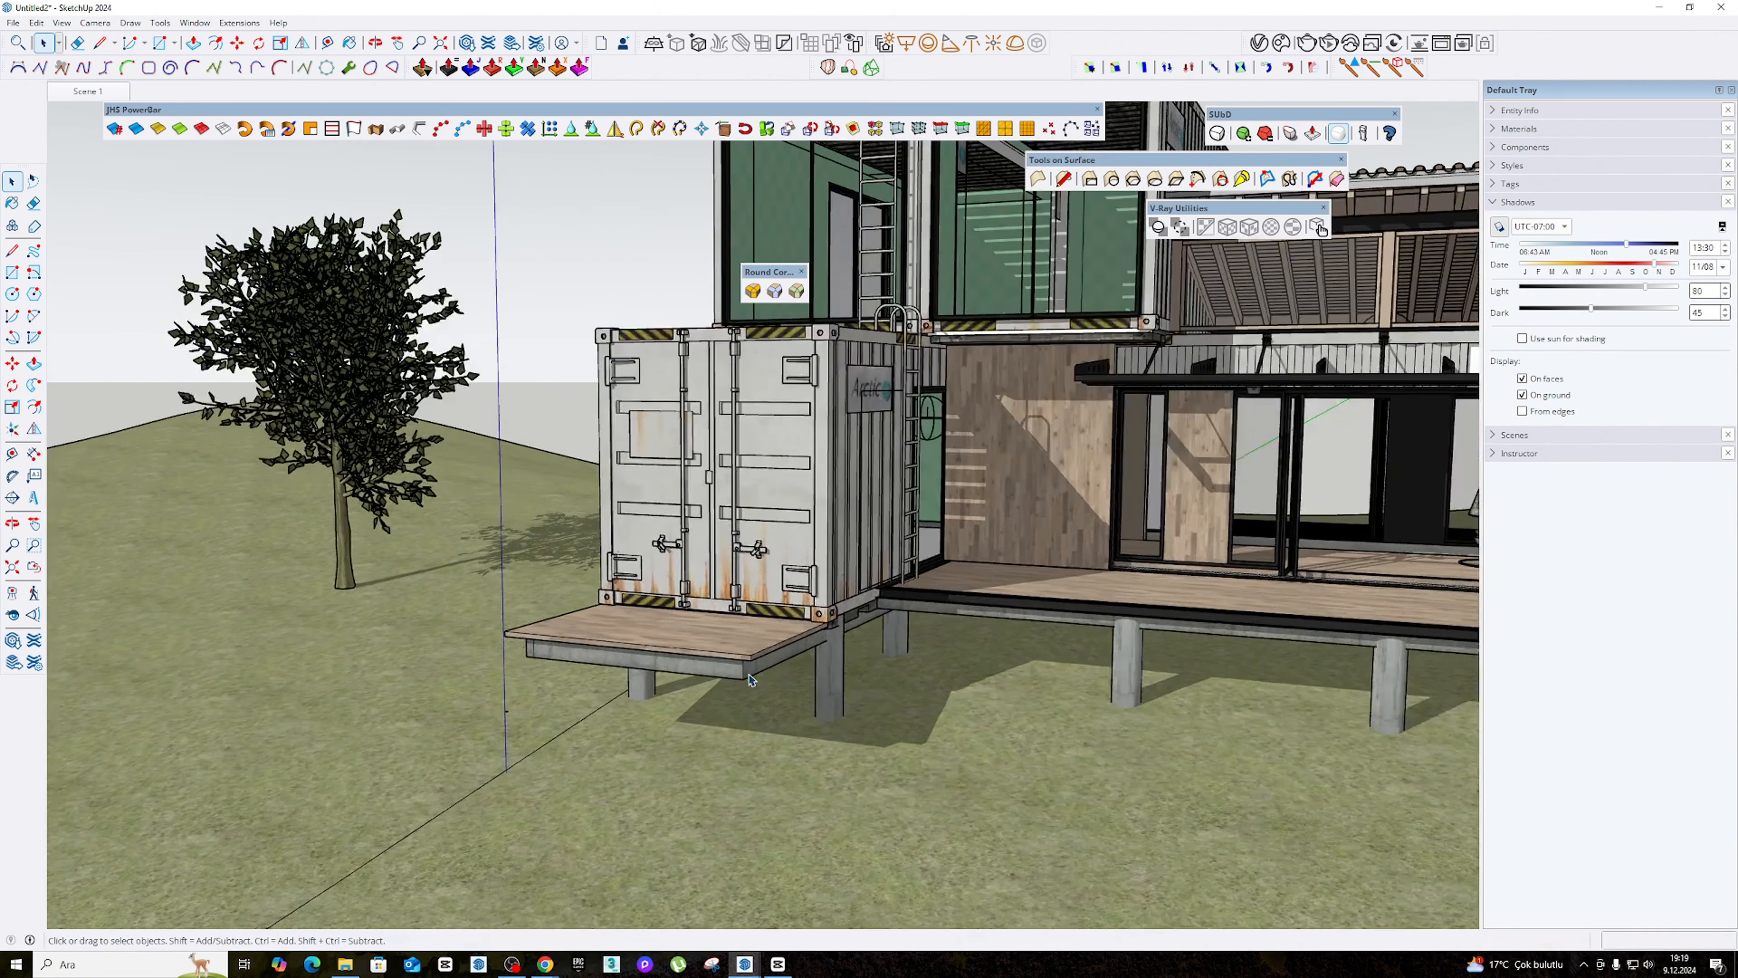
pyautogui.scroll(1, 767, 649)
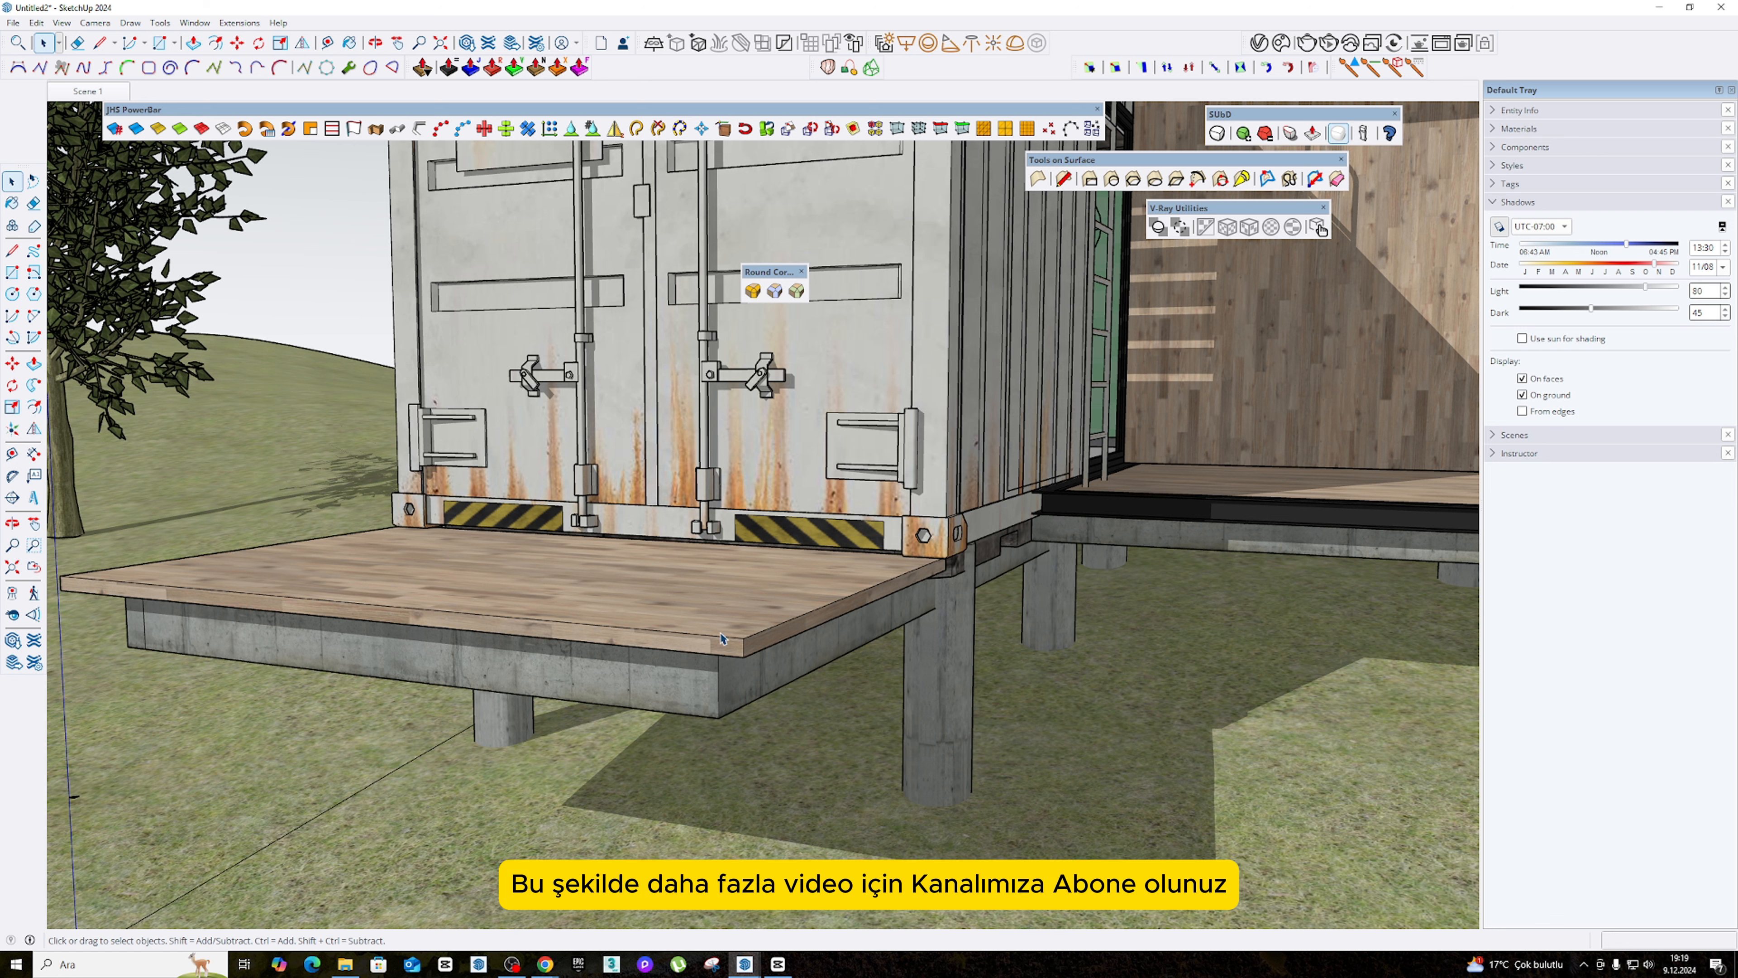
pyautogui.moveTo(781, 274); pyautogui.dragTo(878, 313)
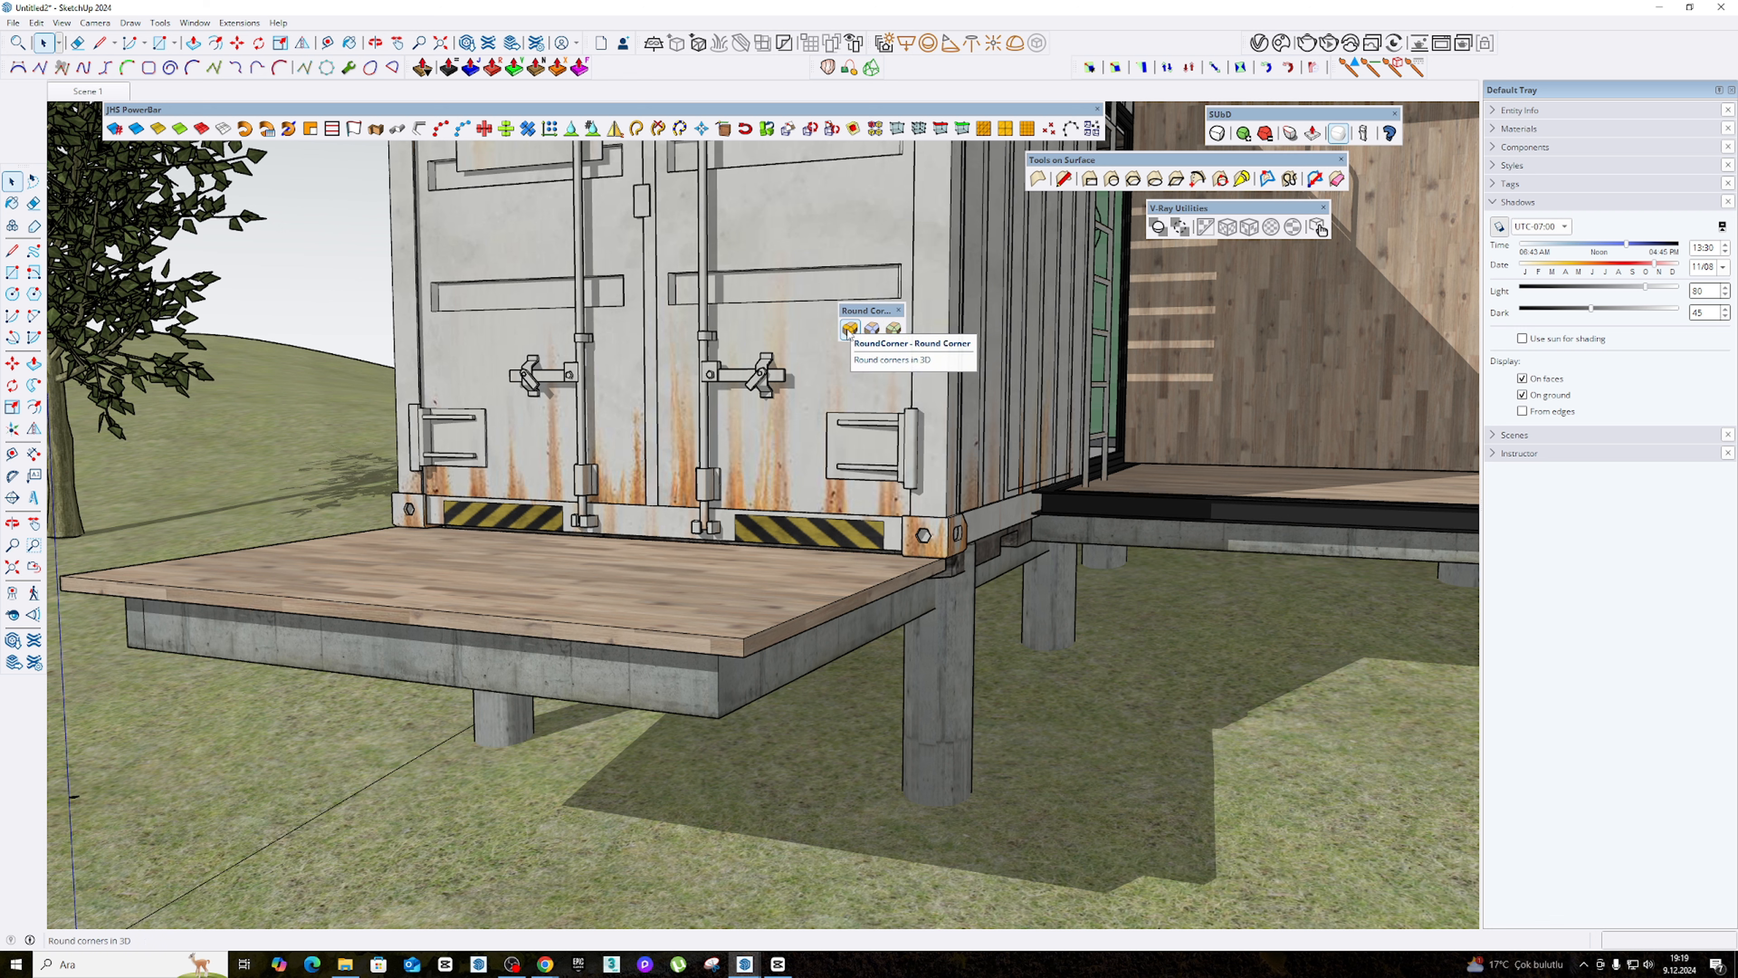
pyautogui.doubleClick(813, 602)
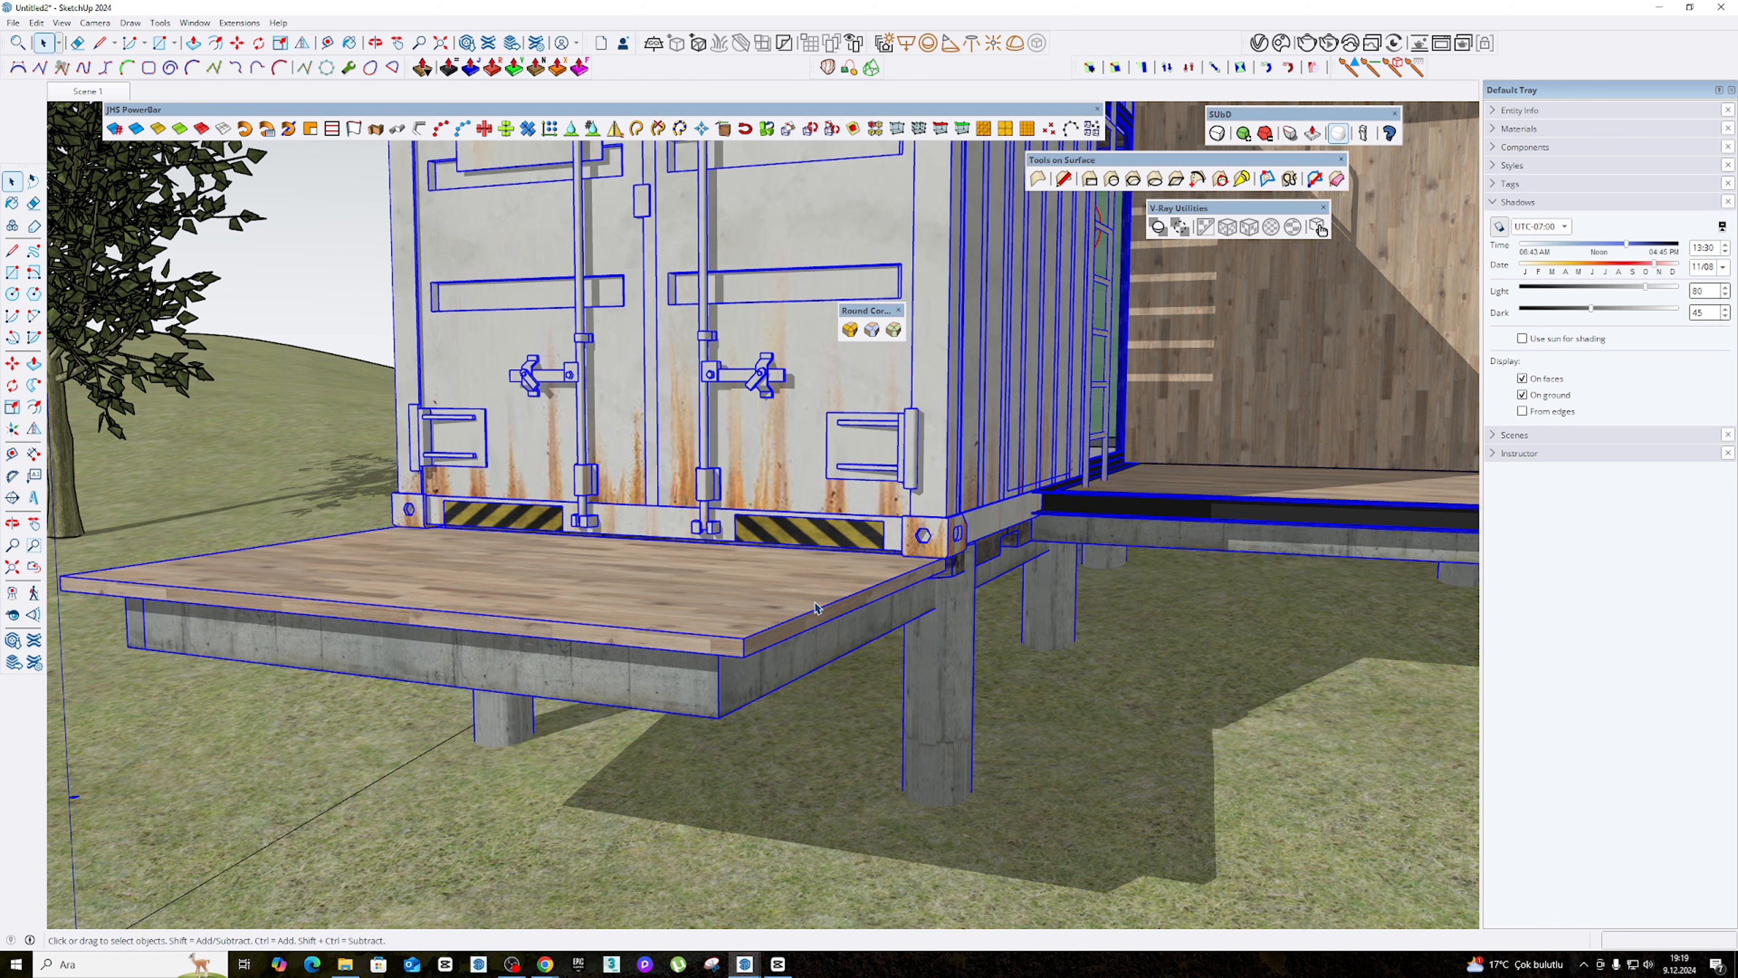
pyautogui.tripleClick(804, 601)
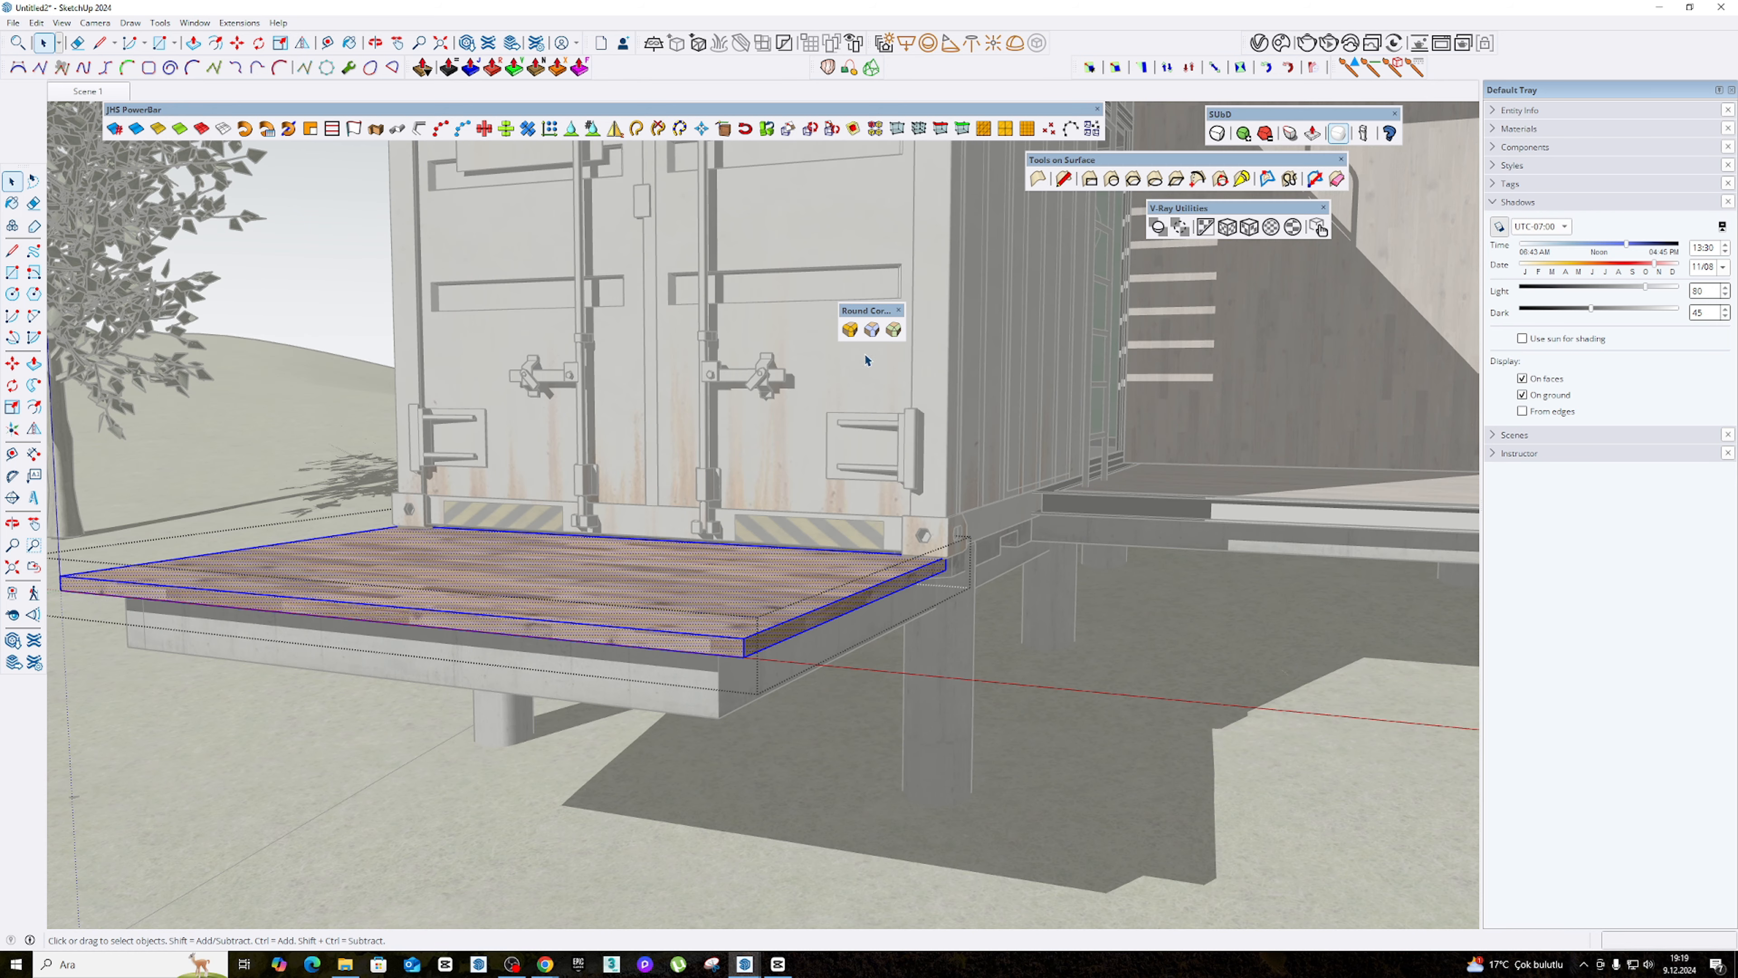
# - Round the wooden platform's edges with Round Corner at a 1.0 cm offset, and close the JHS PowerBar toolbar
pyautogui.click(849, 330)
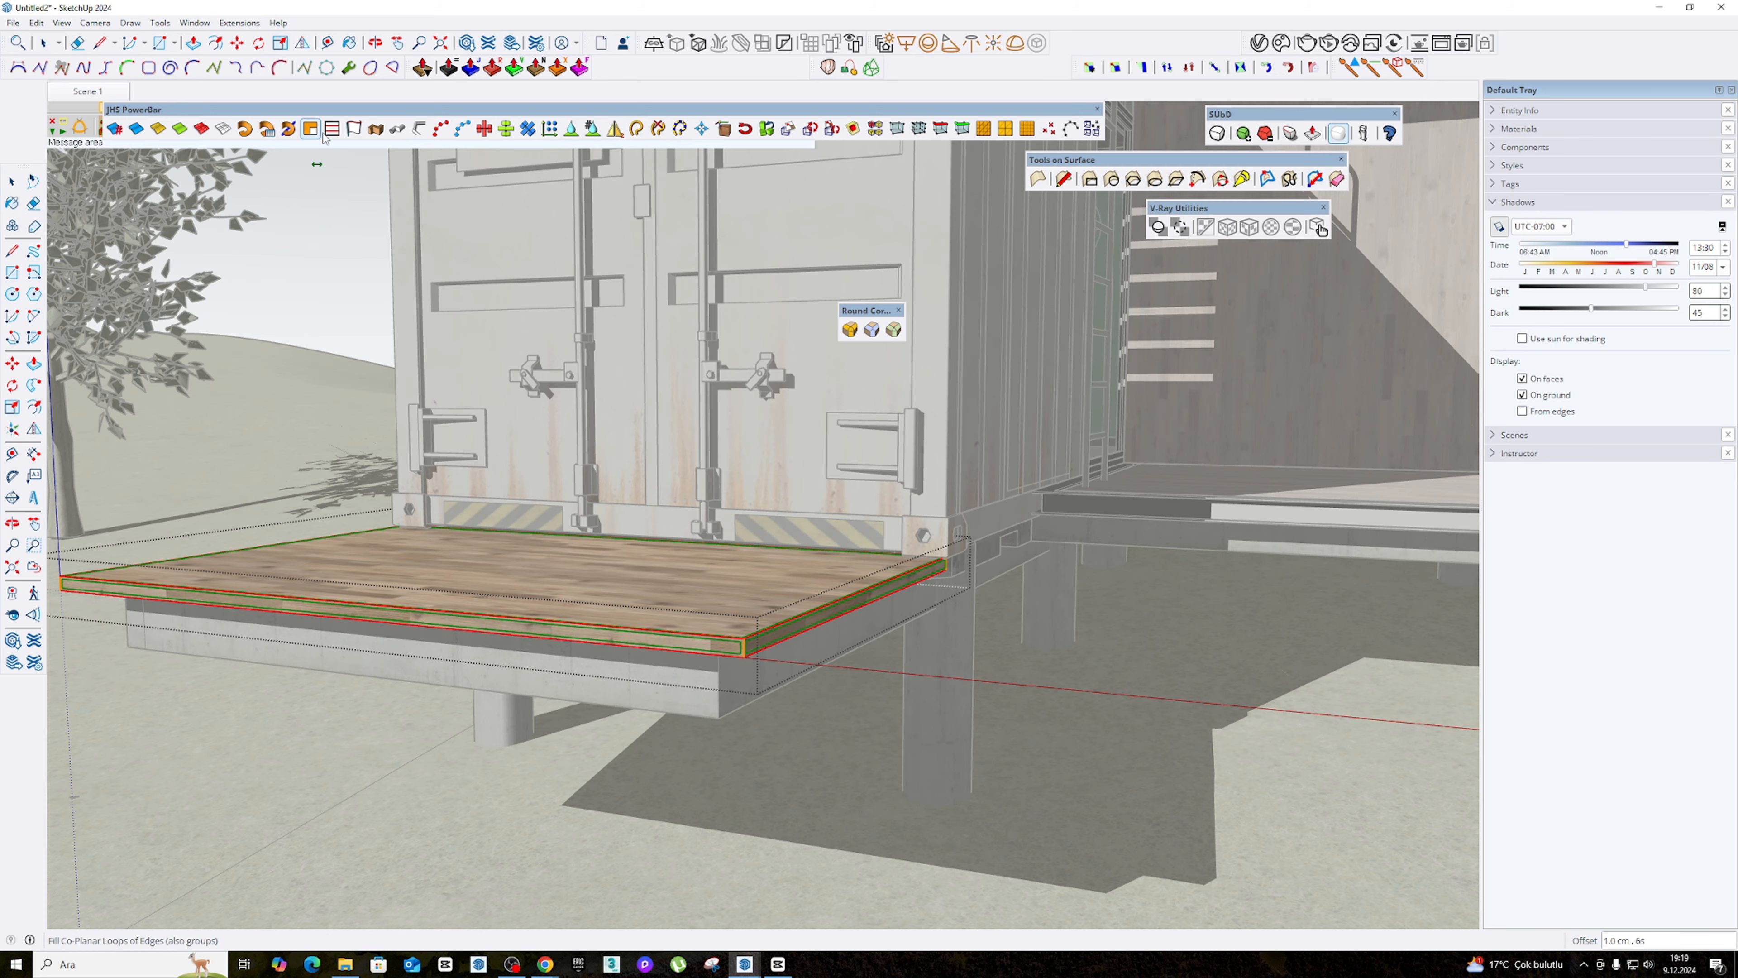
pyautogui.moveTo(1071, 111); pyautogui.dragTo(1122, 221)
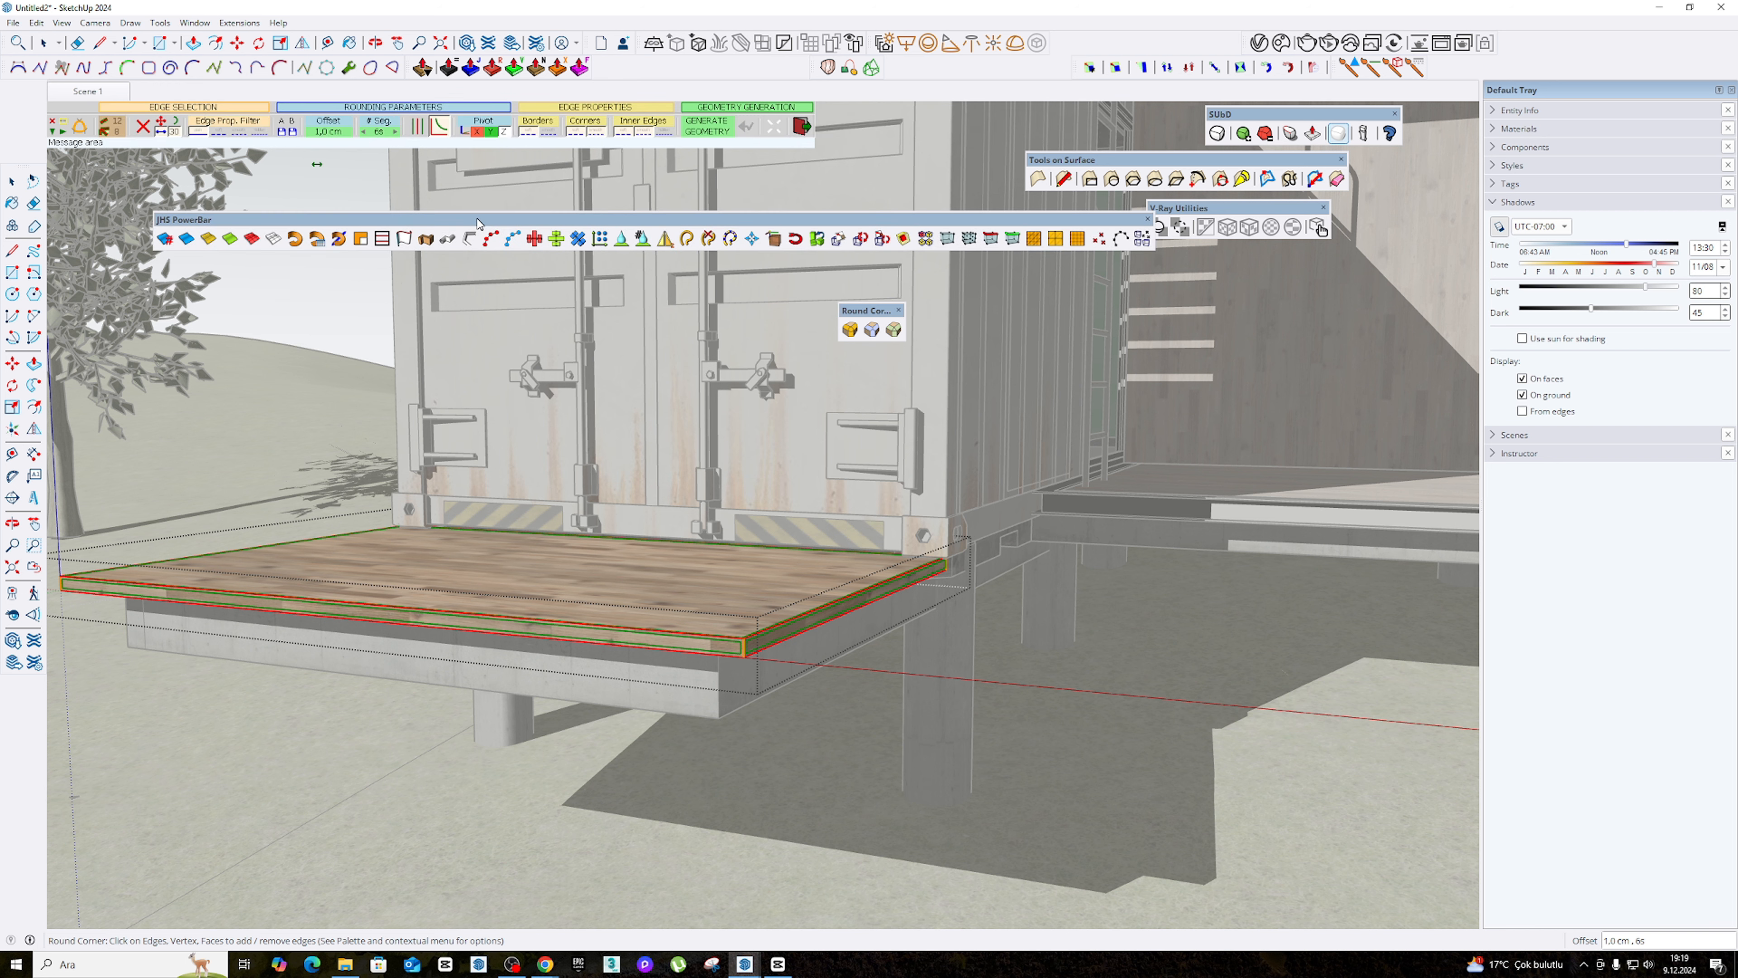
pyautogui.click(1147, 221)
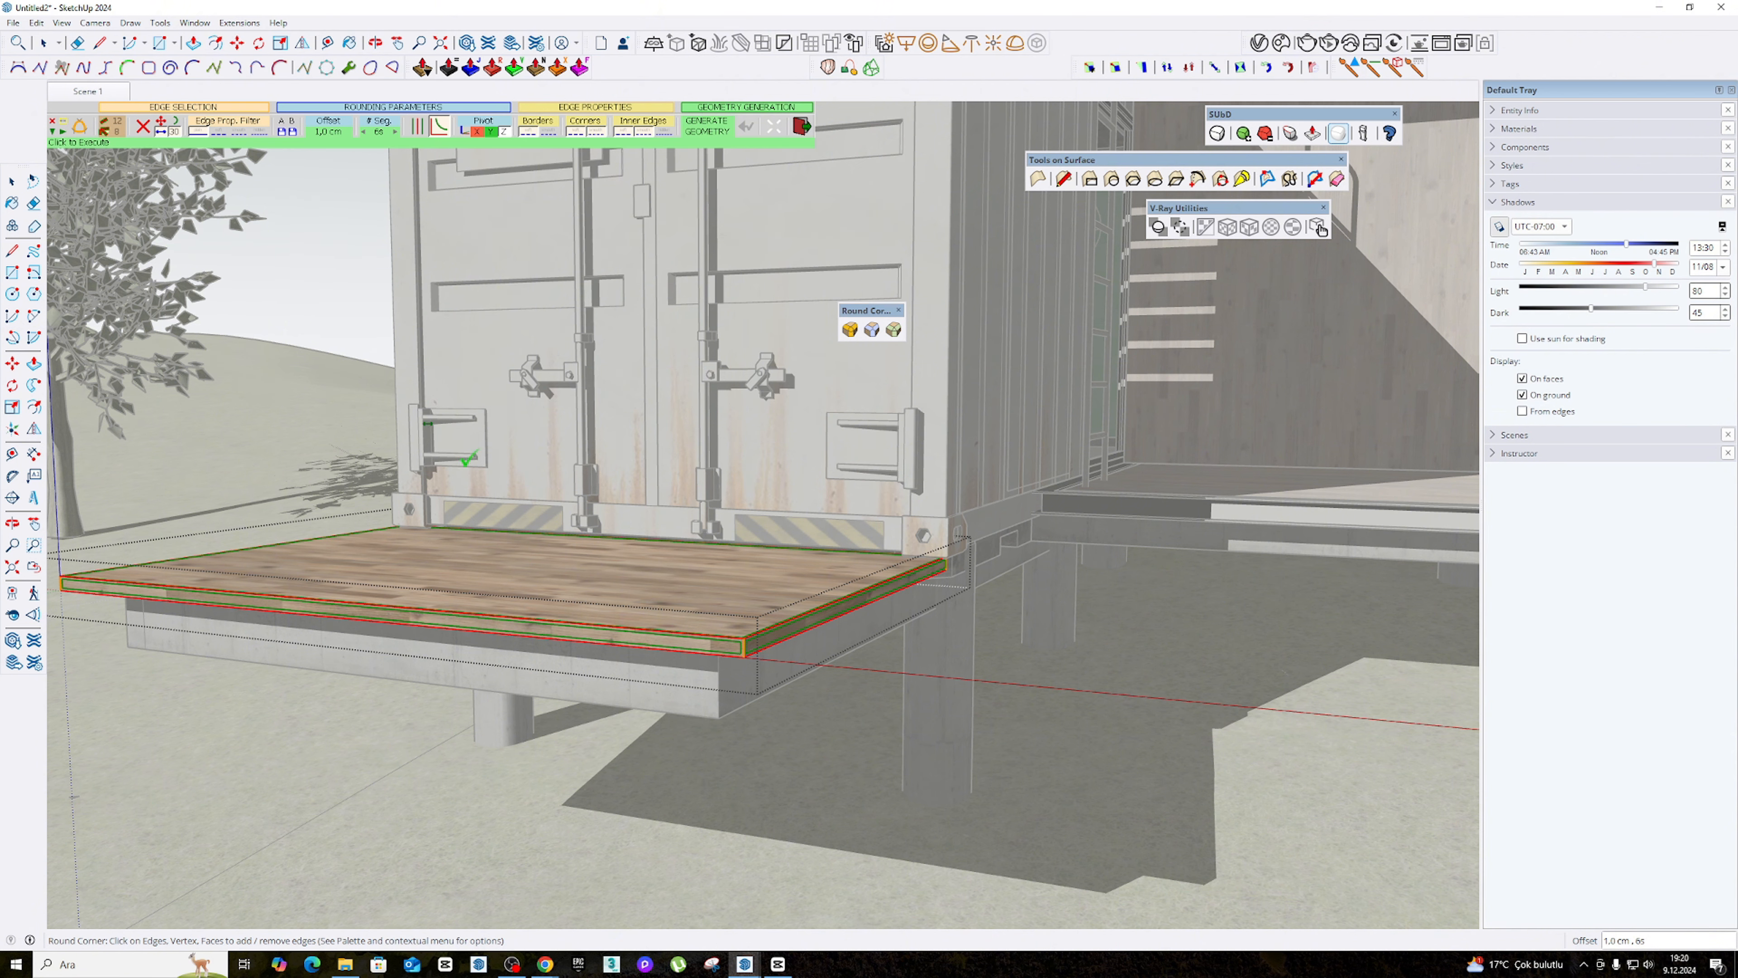
pyautogui.click(713, 131)
pyautogui.moveTo(727, 676); pyautogui.dragTo(555, 675, button='middle')
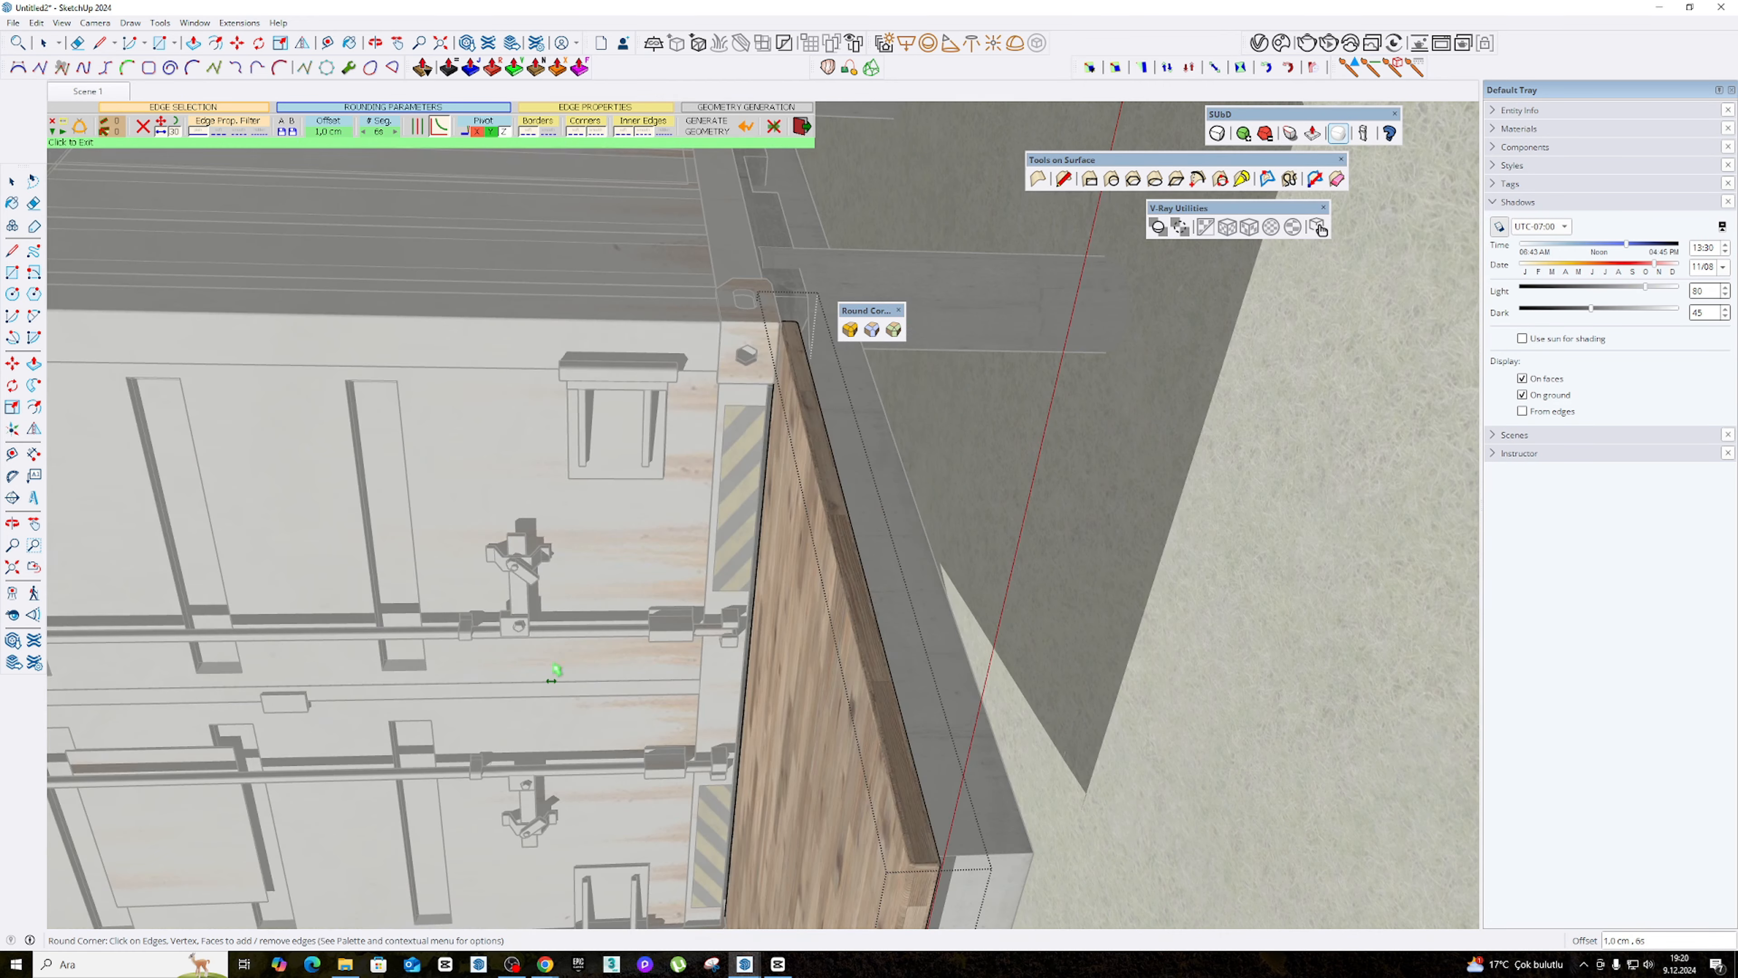
pyautogui.moveTo(757, 672); pyautogui.dragTo(852, 733, button='middle')
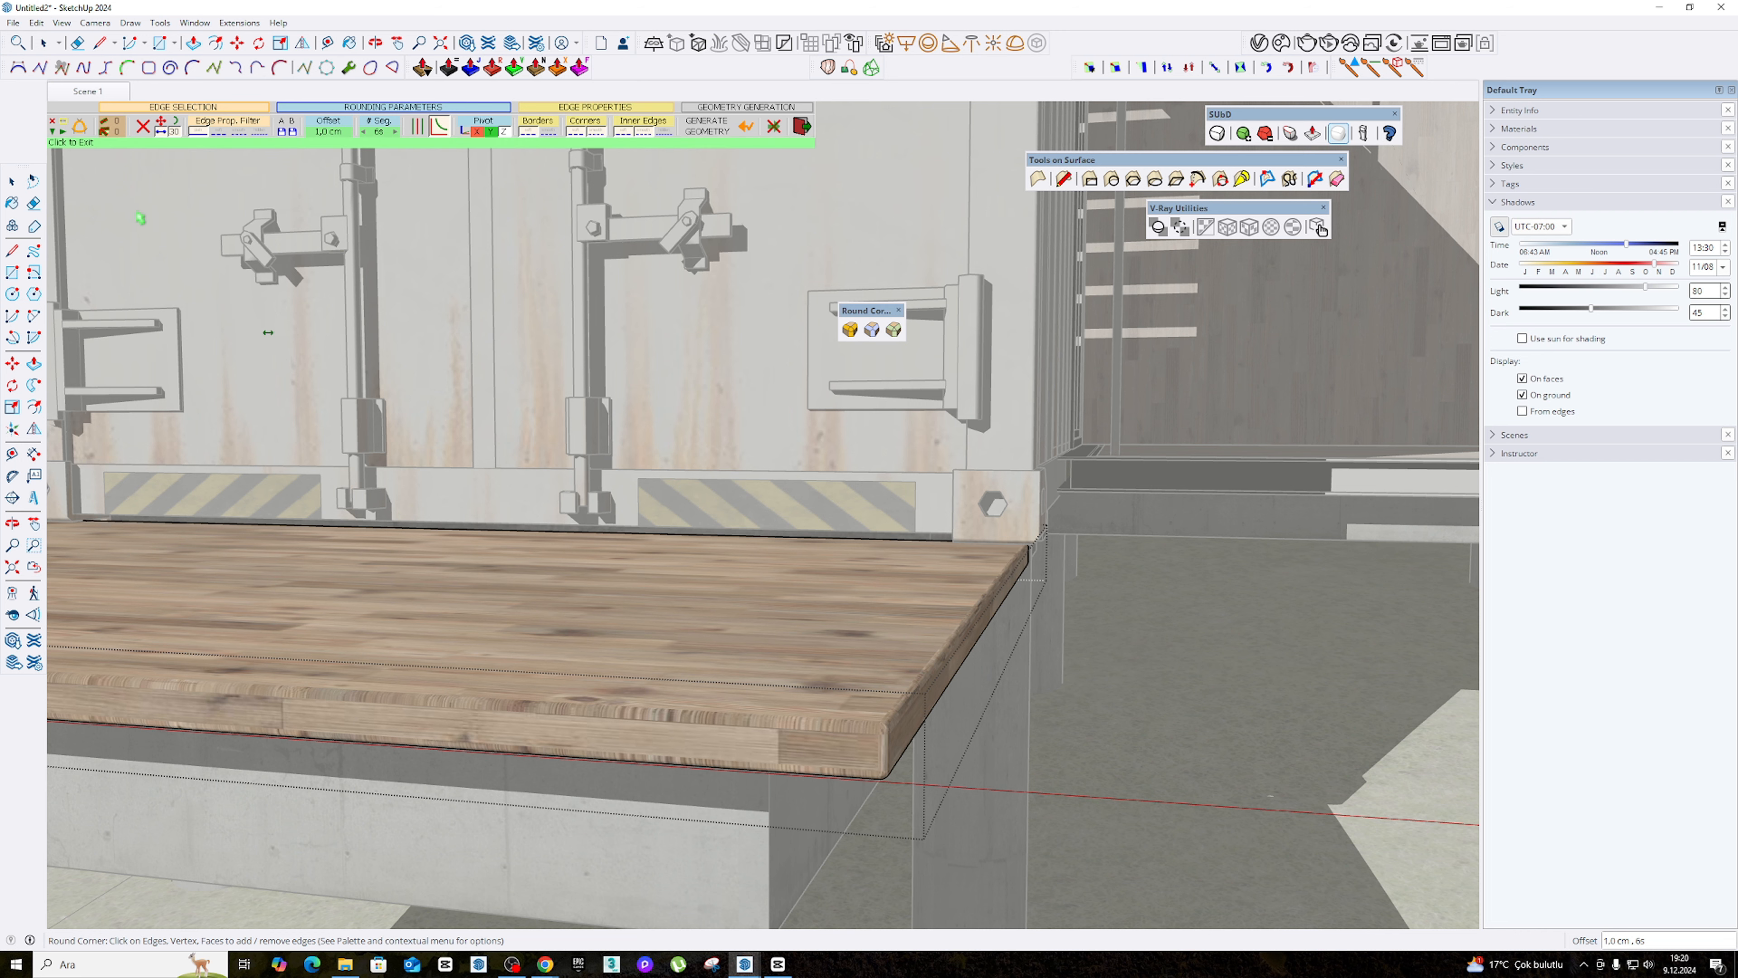
pyautogui.press('space')
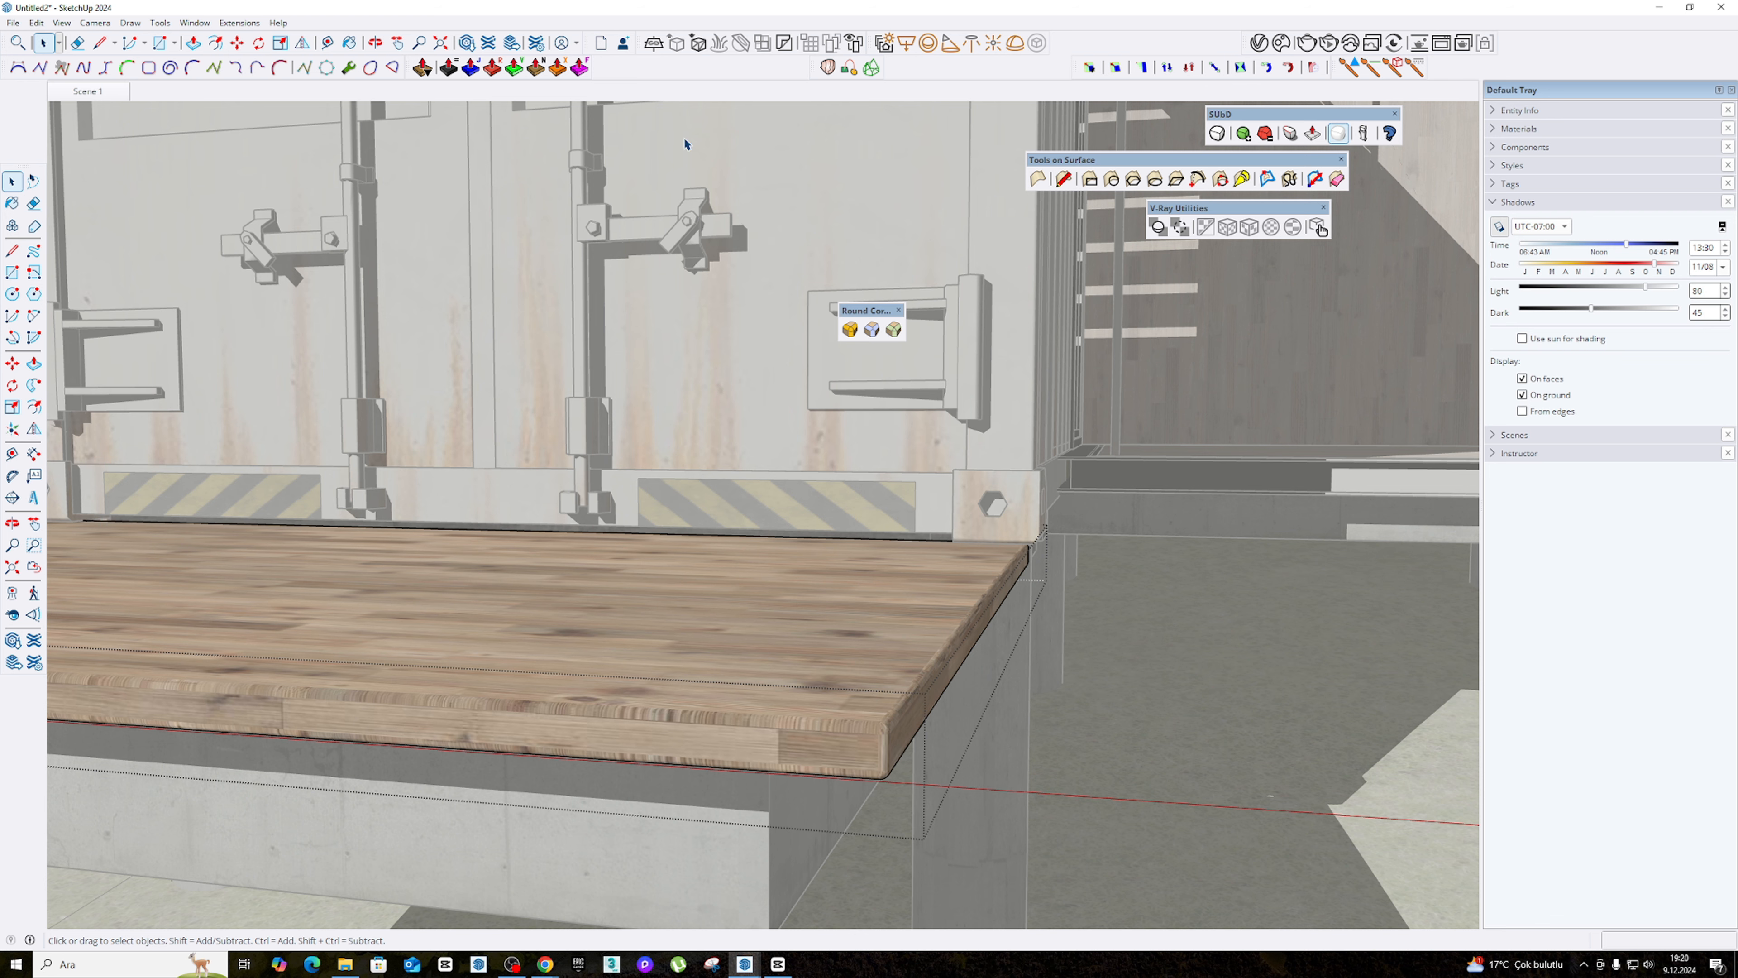
# - Reposition the Round Corner and V-Ray Utilities toolbars and reproject the wood texture over the whole platform with V-Ray's unfitted cubic projection
pyautogui.moveTo(867, 314); pyautogui.dragTo(540, 194)
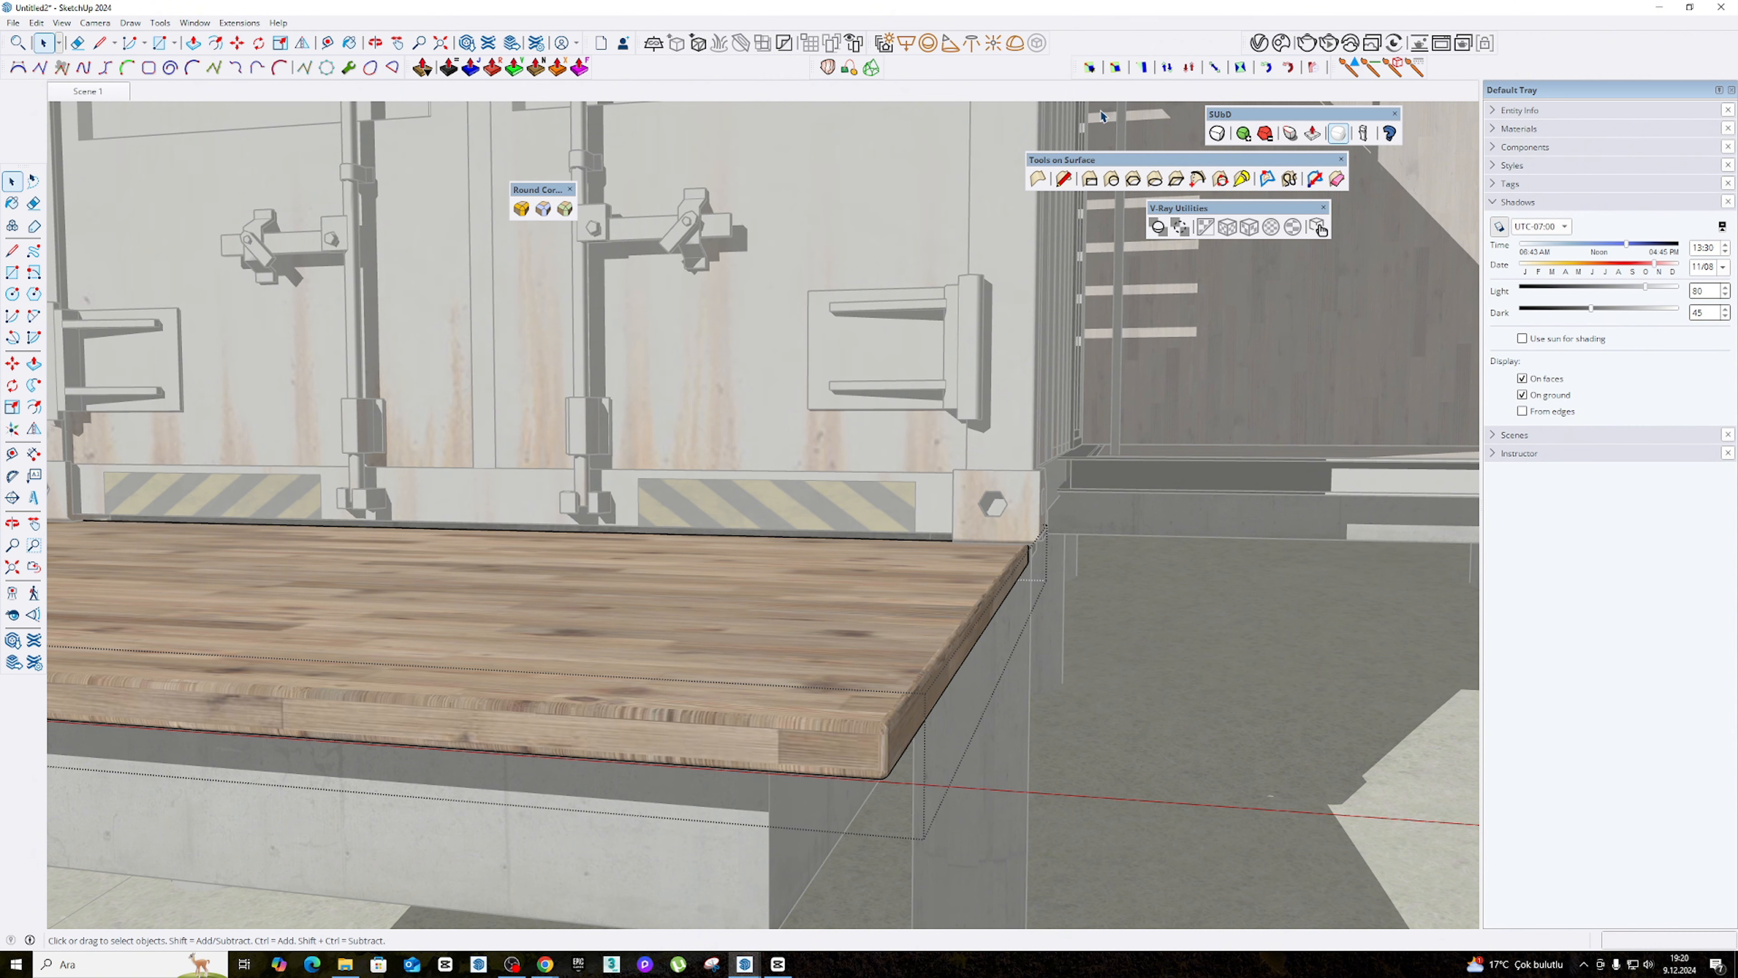
pyautogui.moveTo(1212, 210); pyautogui.dragTo(837, 174)
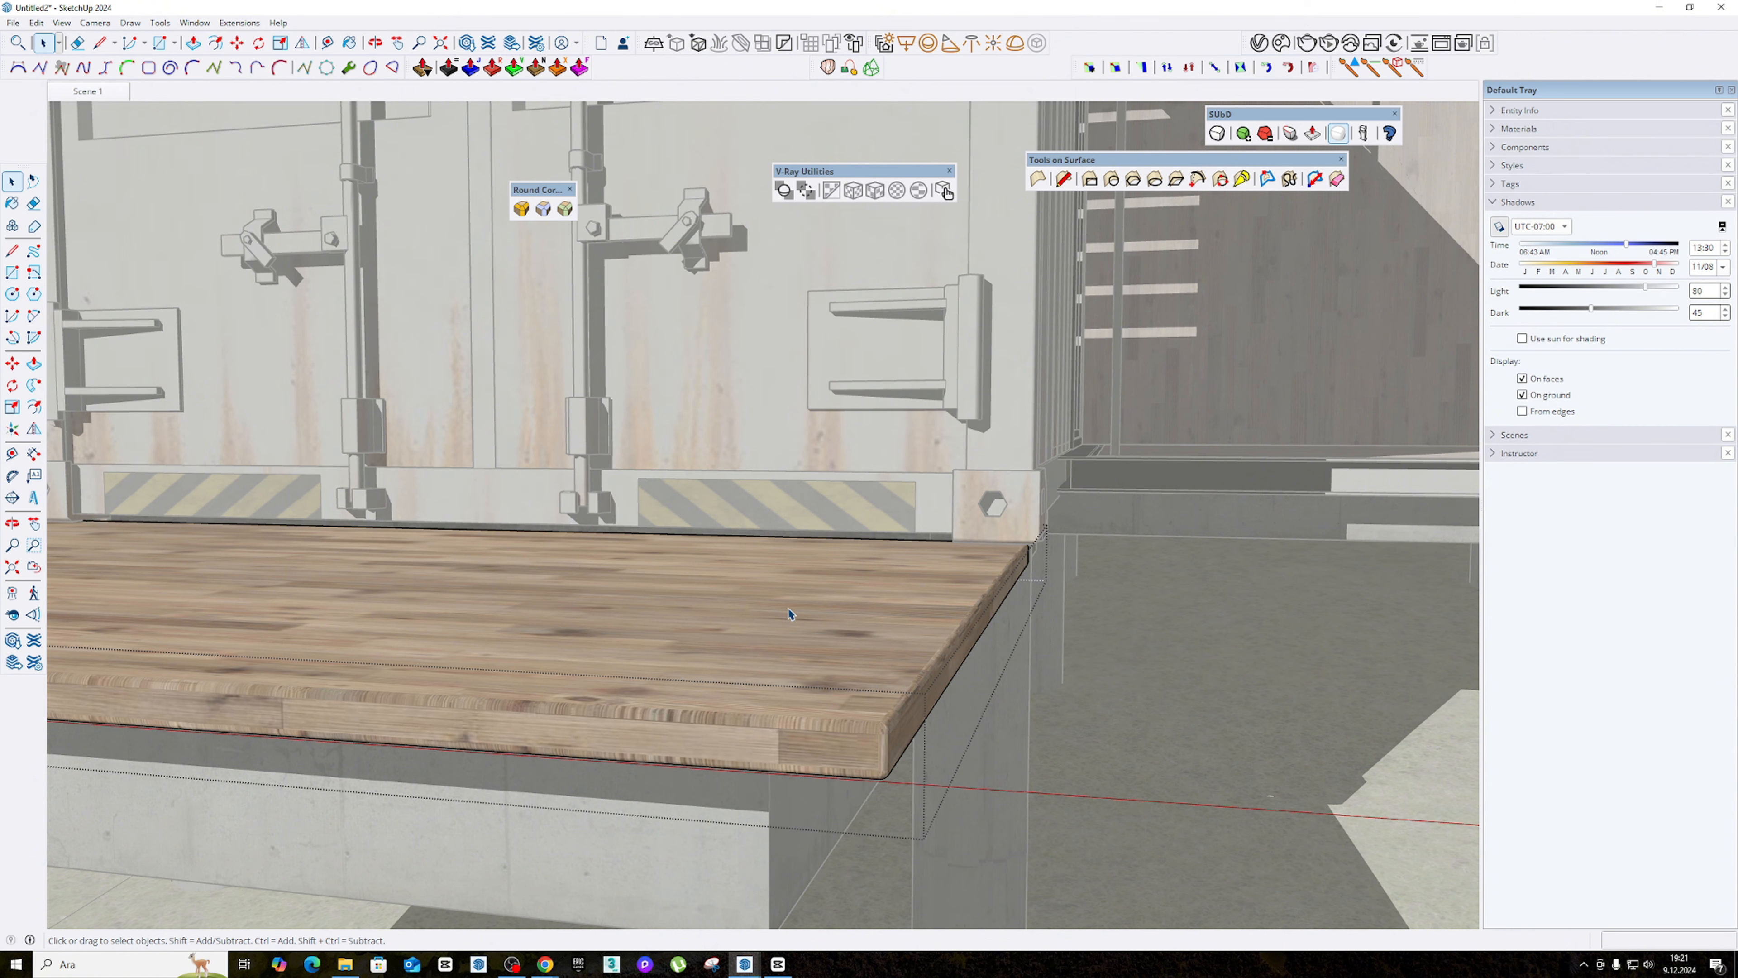
pyautogui.tripleClick(751, 637)
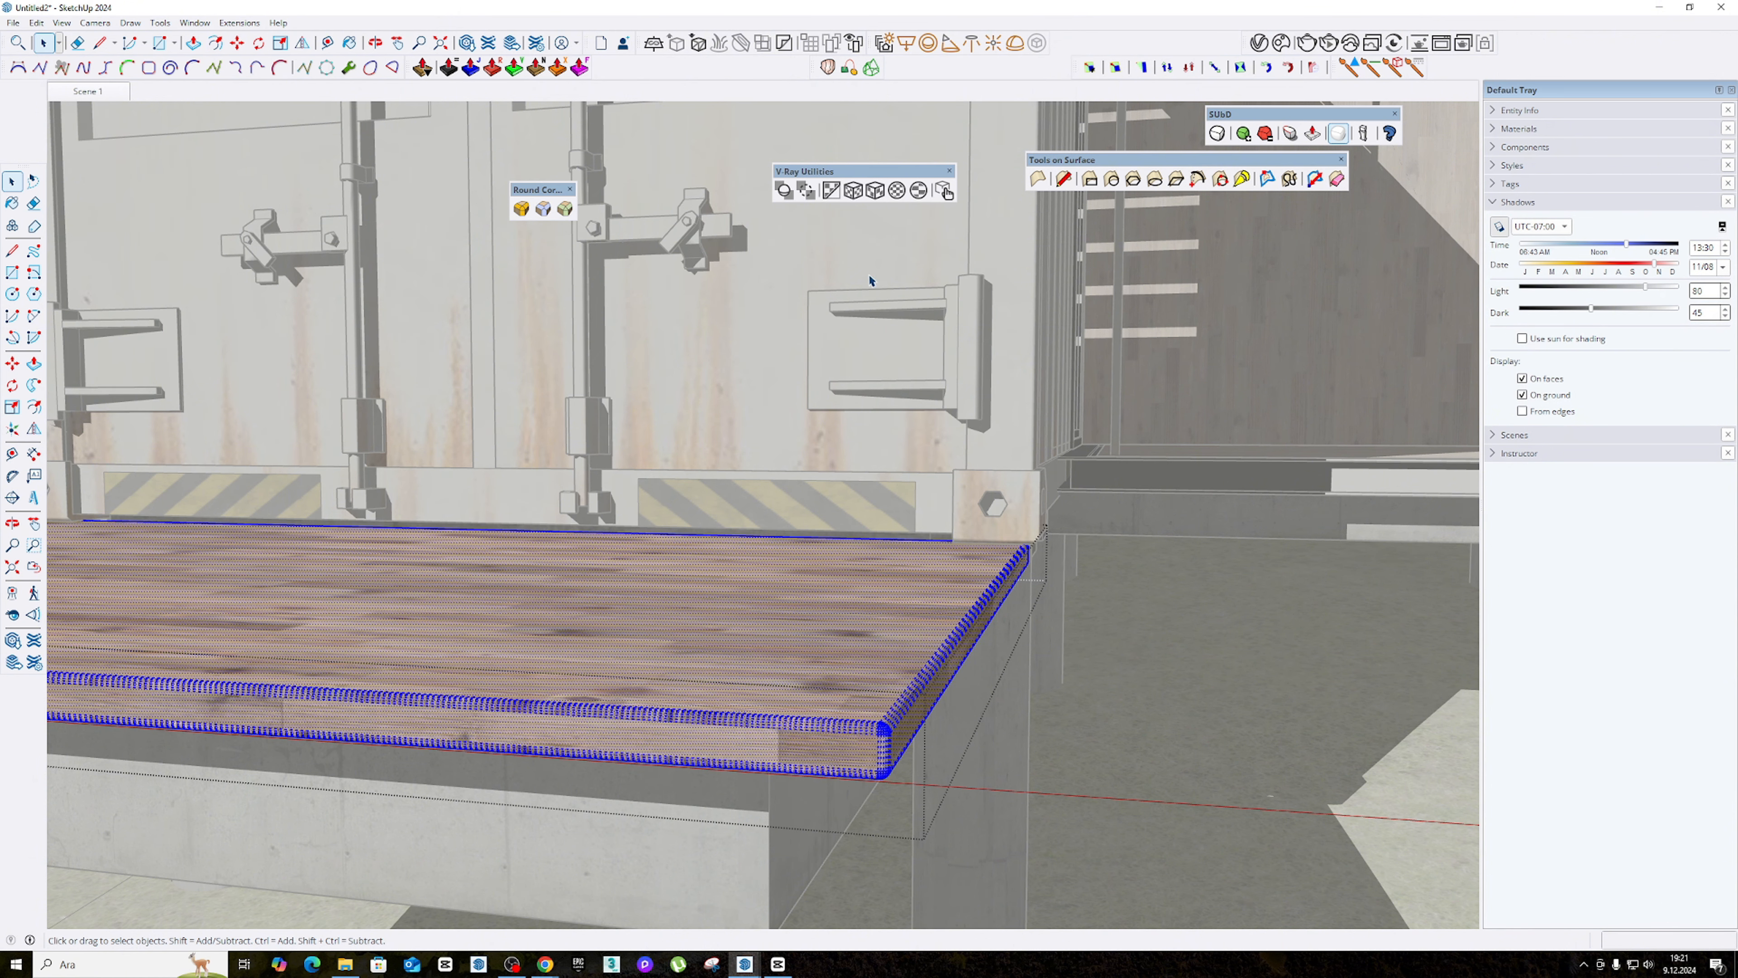
pyautogui.click(853, 191)
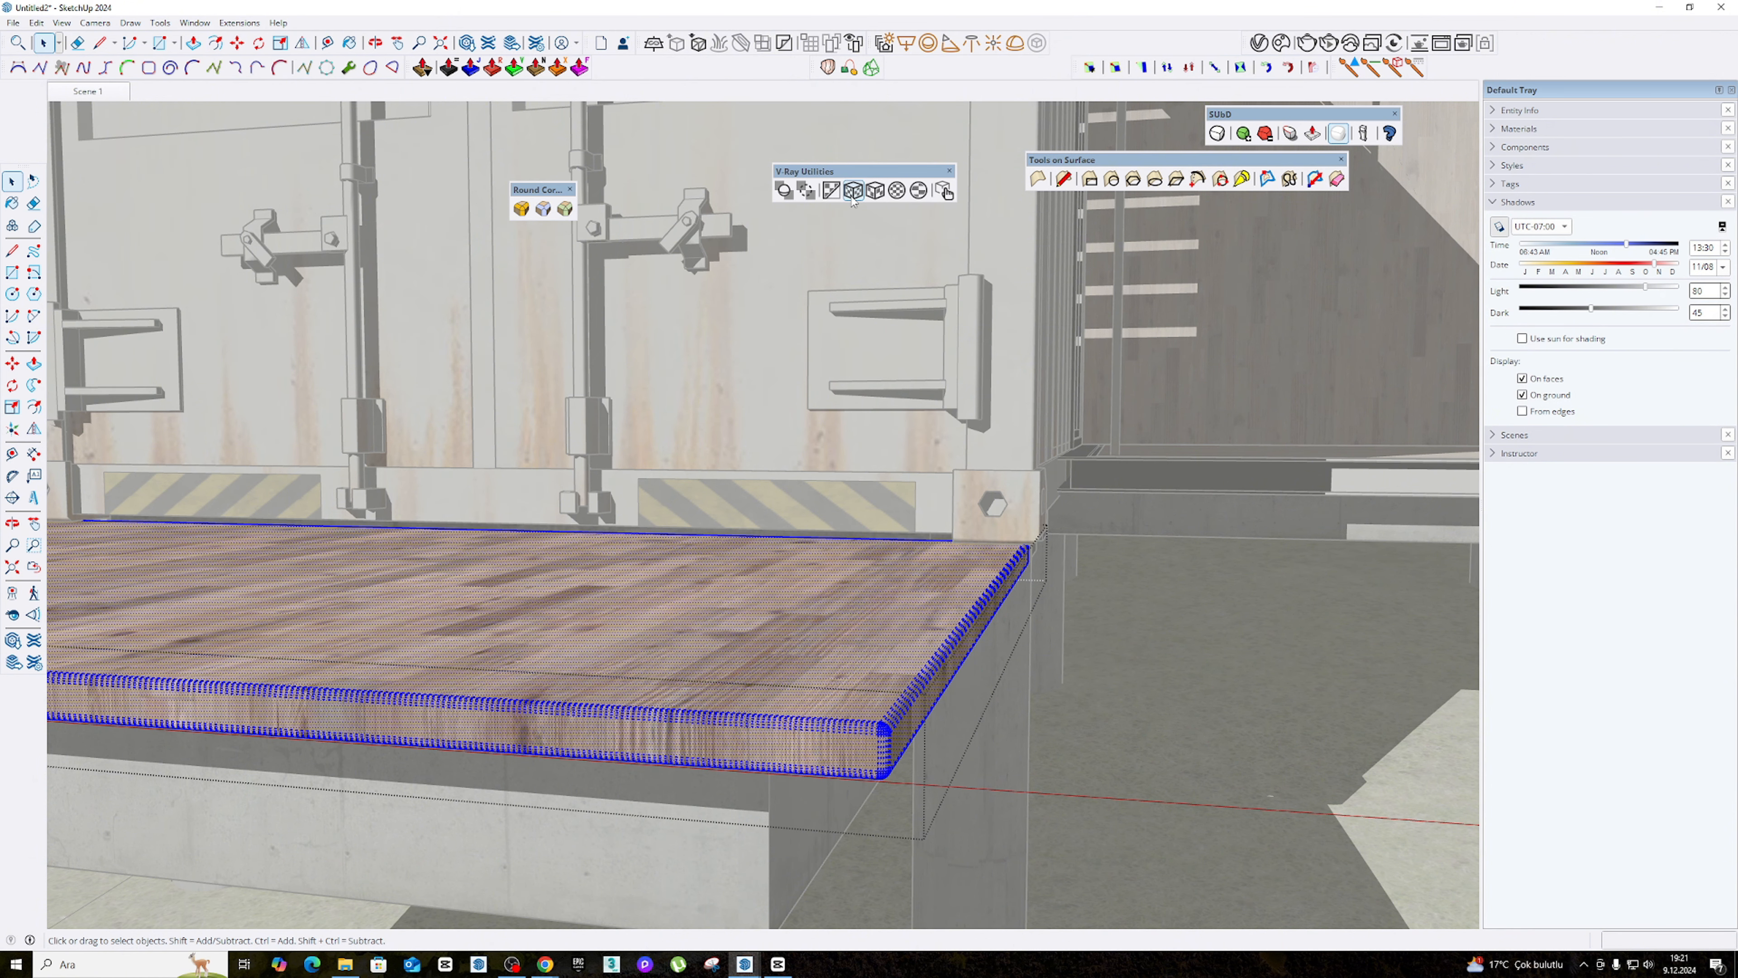
# - Examine how the wood texture wraps around the platform's rounded edges and corners, and leave the platform group
pyautogui.moveTo(793, 640); pyautogui.dragTo(807, 663, button='middle')
pyautogui.click(870, 671)
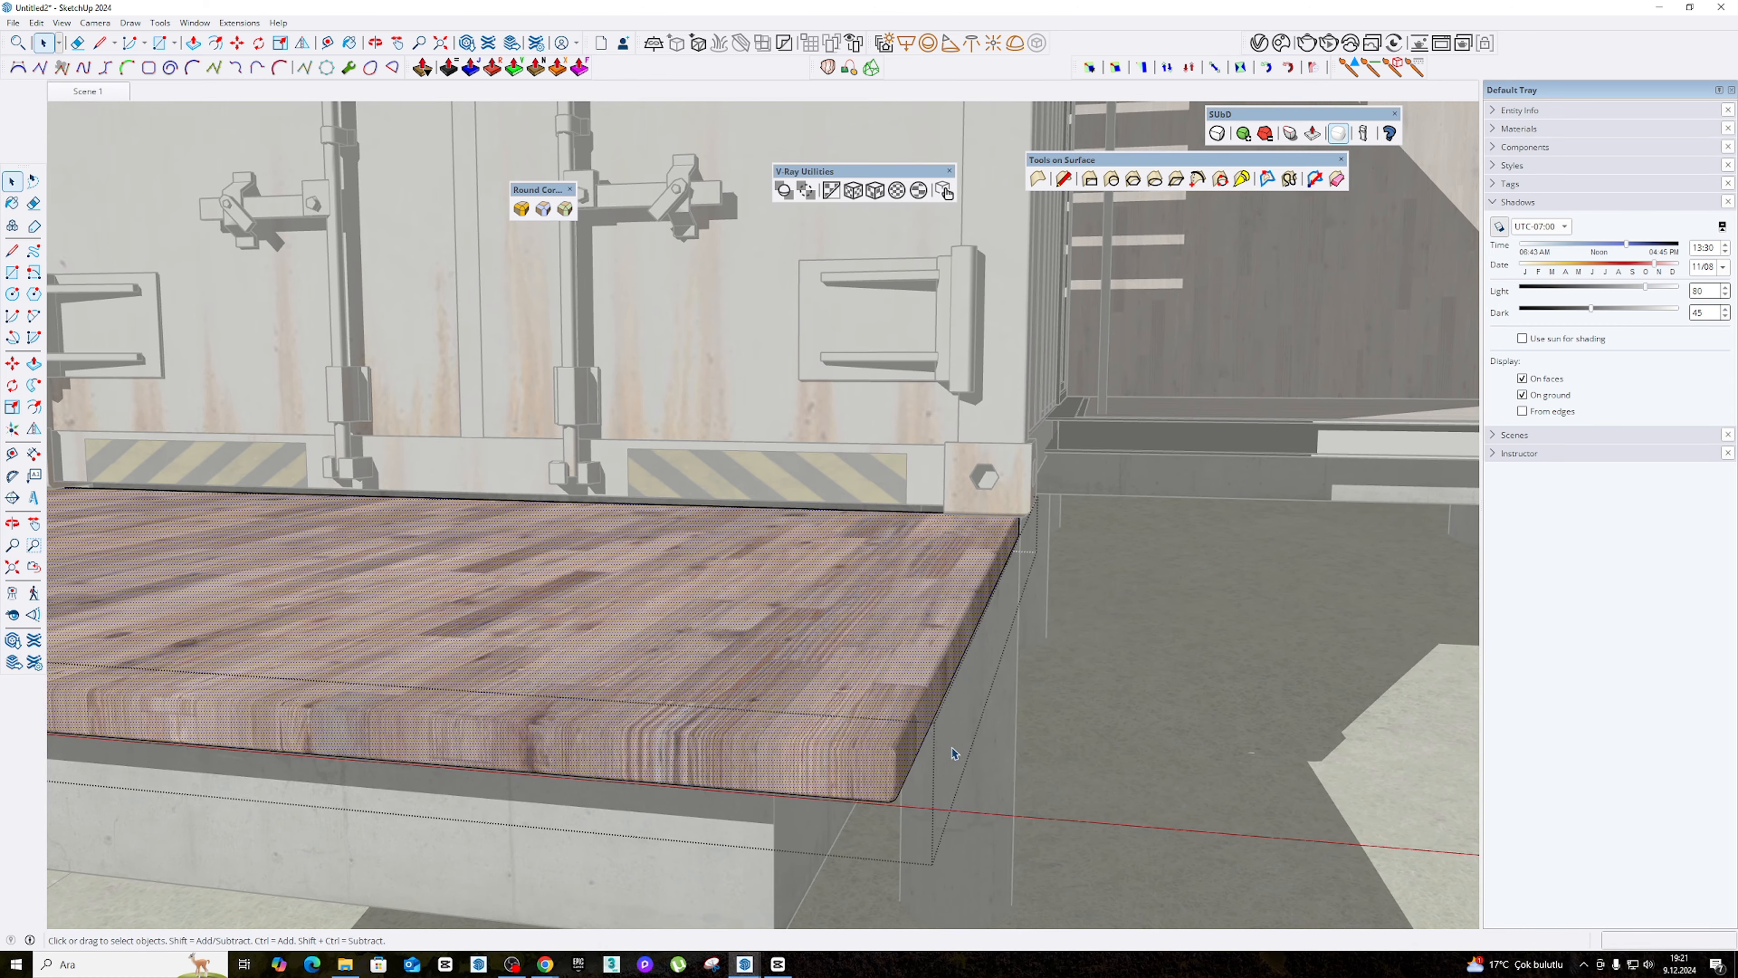
pyautogui.moveTo(952, 748); pyautogui.dragTo(854, 684, button='middle')
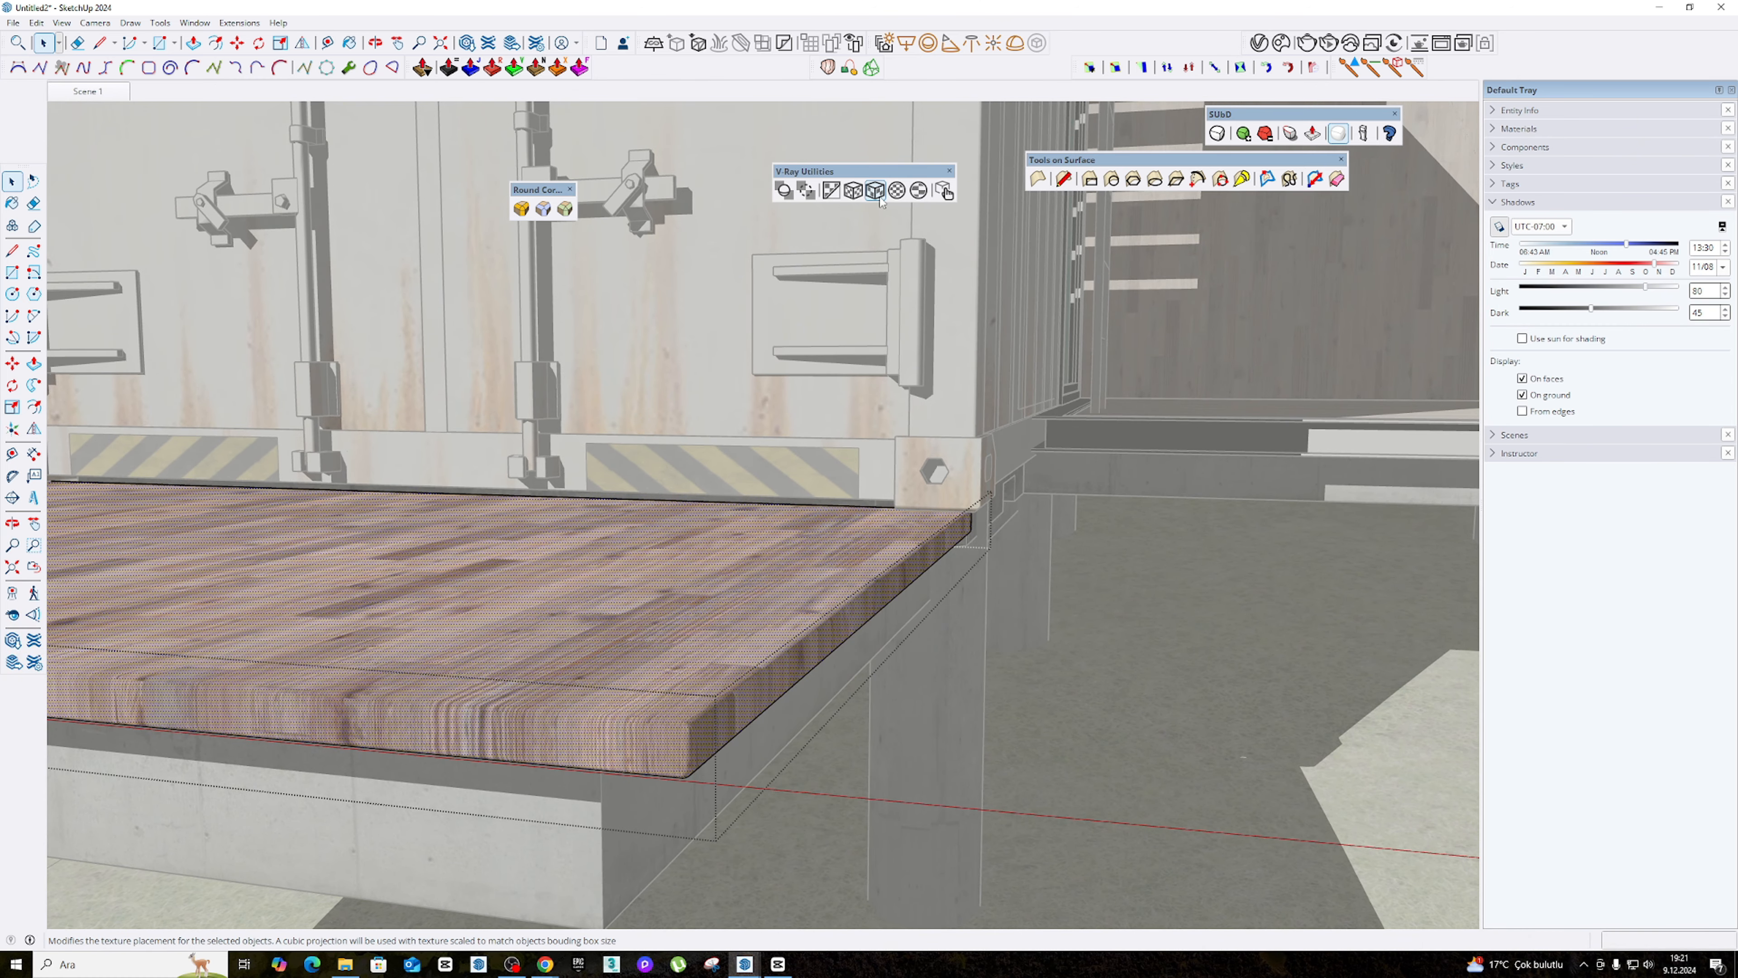
pyautogui.moveTo(856, 397); pyautogui.dragTo(715, 692, button='middle')
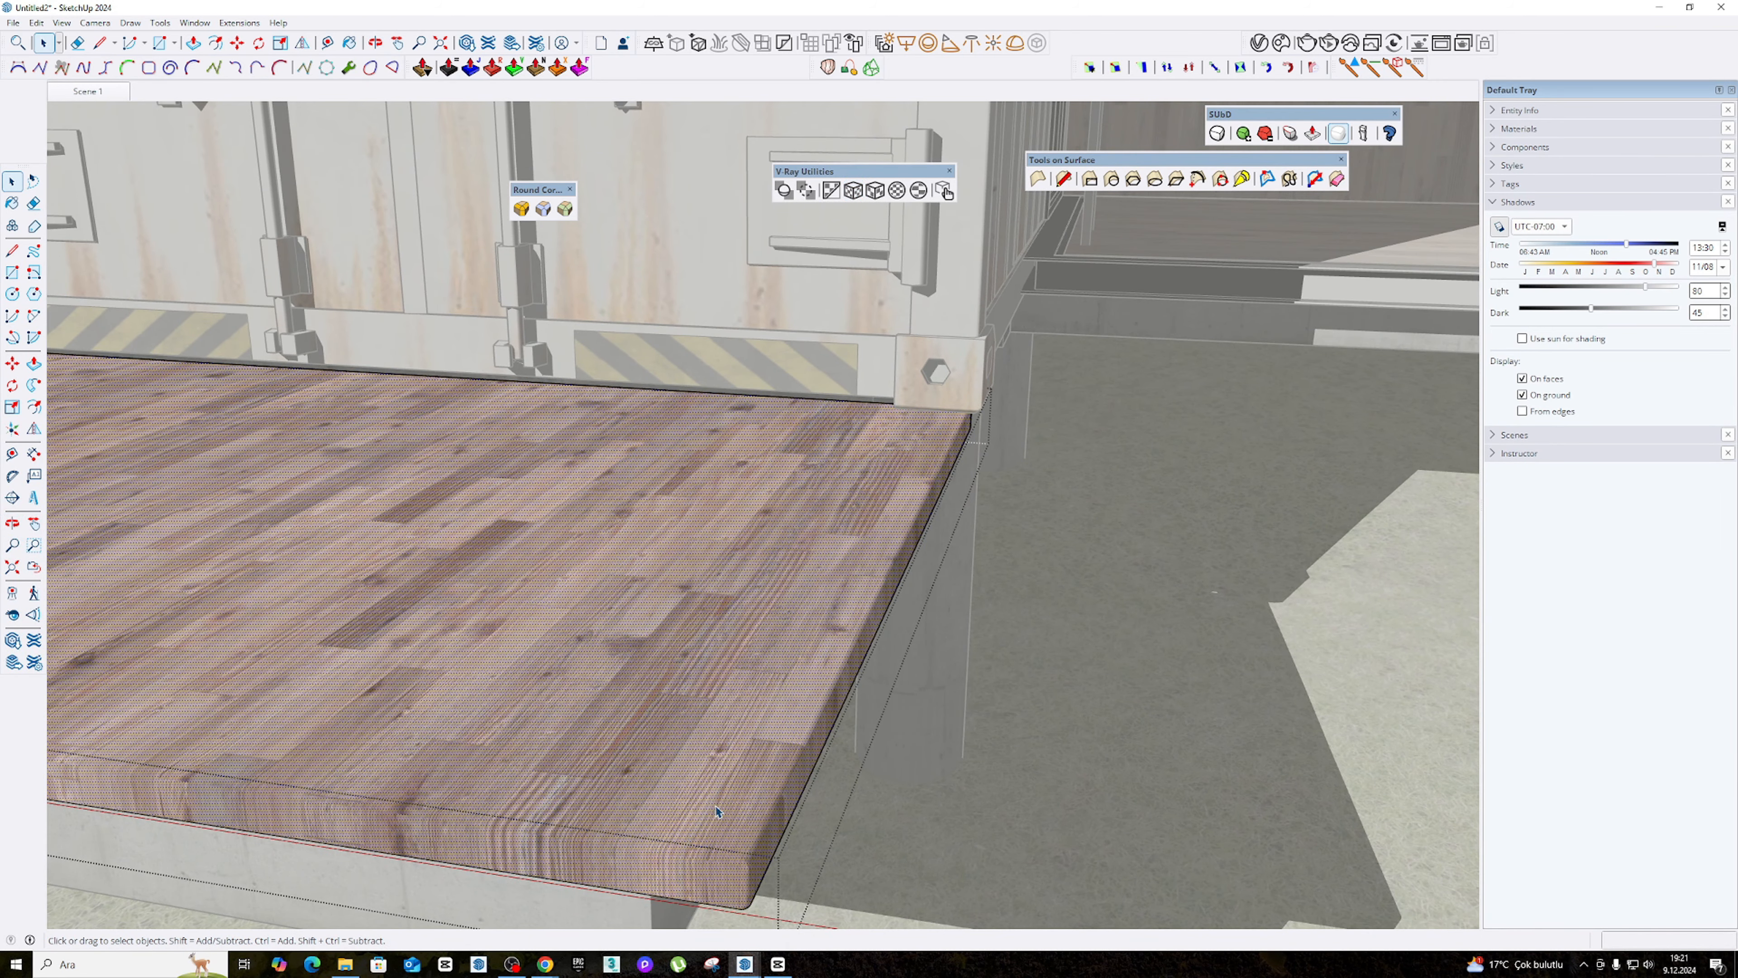
pyautogui.moveTo(775, 710); pyautogui.dragTo(842, 551, button='middle')
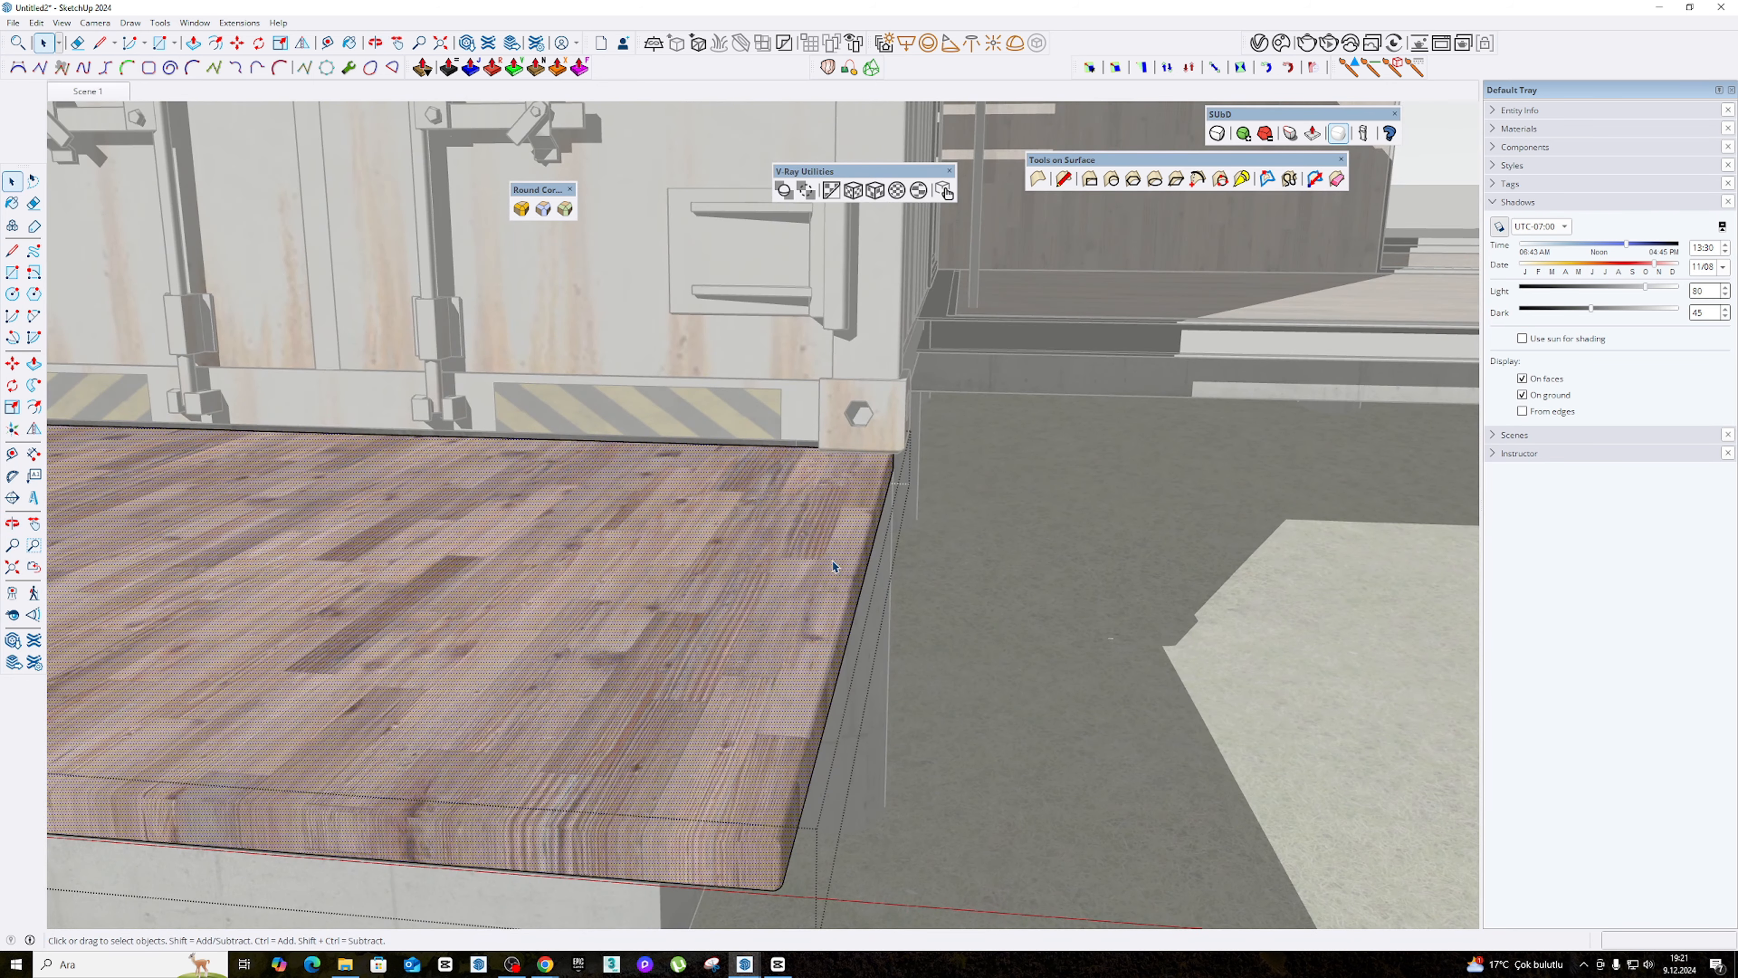
pyautogui.moveTo(510, 603); pyautogui.dragTo(947, 717, button='middle')
pyautogui.scroll(2, 930, 702)
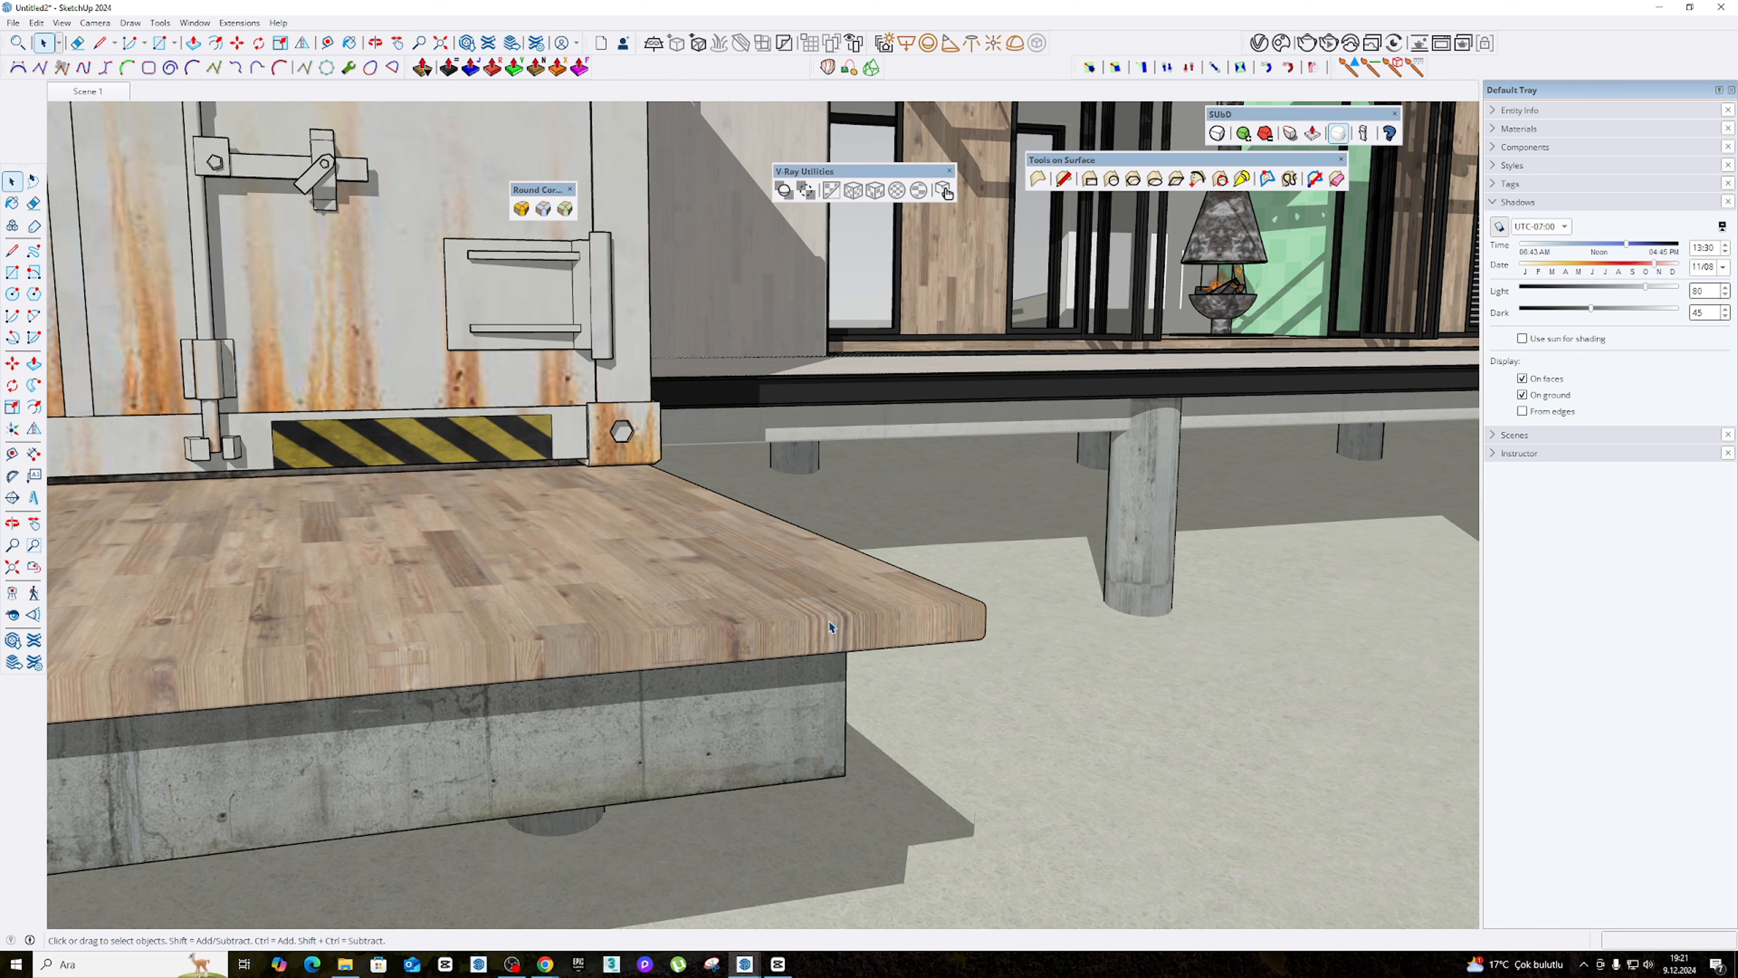
pyautogui.moveTo(780, 560); pyautogui.dragTo(795, 658, button='middle')
pyautogui.press('space')
# - Line up the Round Corner, V-Ray Utilities and Tools on Surface toolbars side by side, and exit editing of the house group
pyautogui.moveTo(521, 191); pyautogui.dragTo(650, 257)
pyautogui.moveTo(794, 175); pyautogui.dragTo(739, 258)
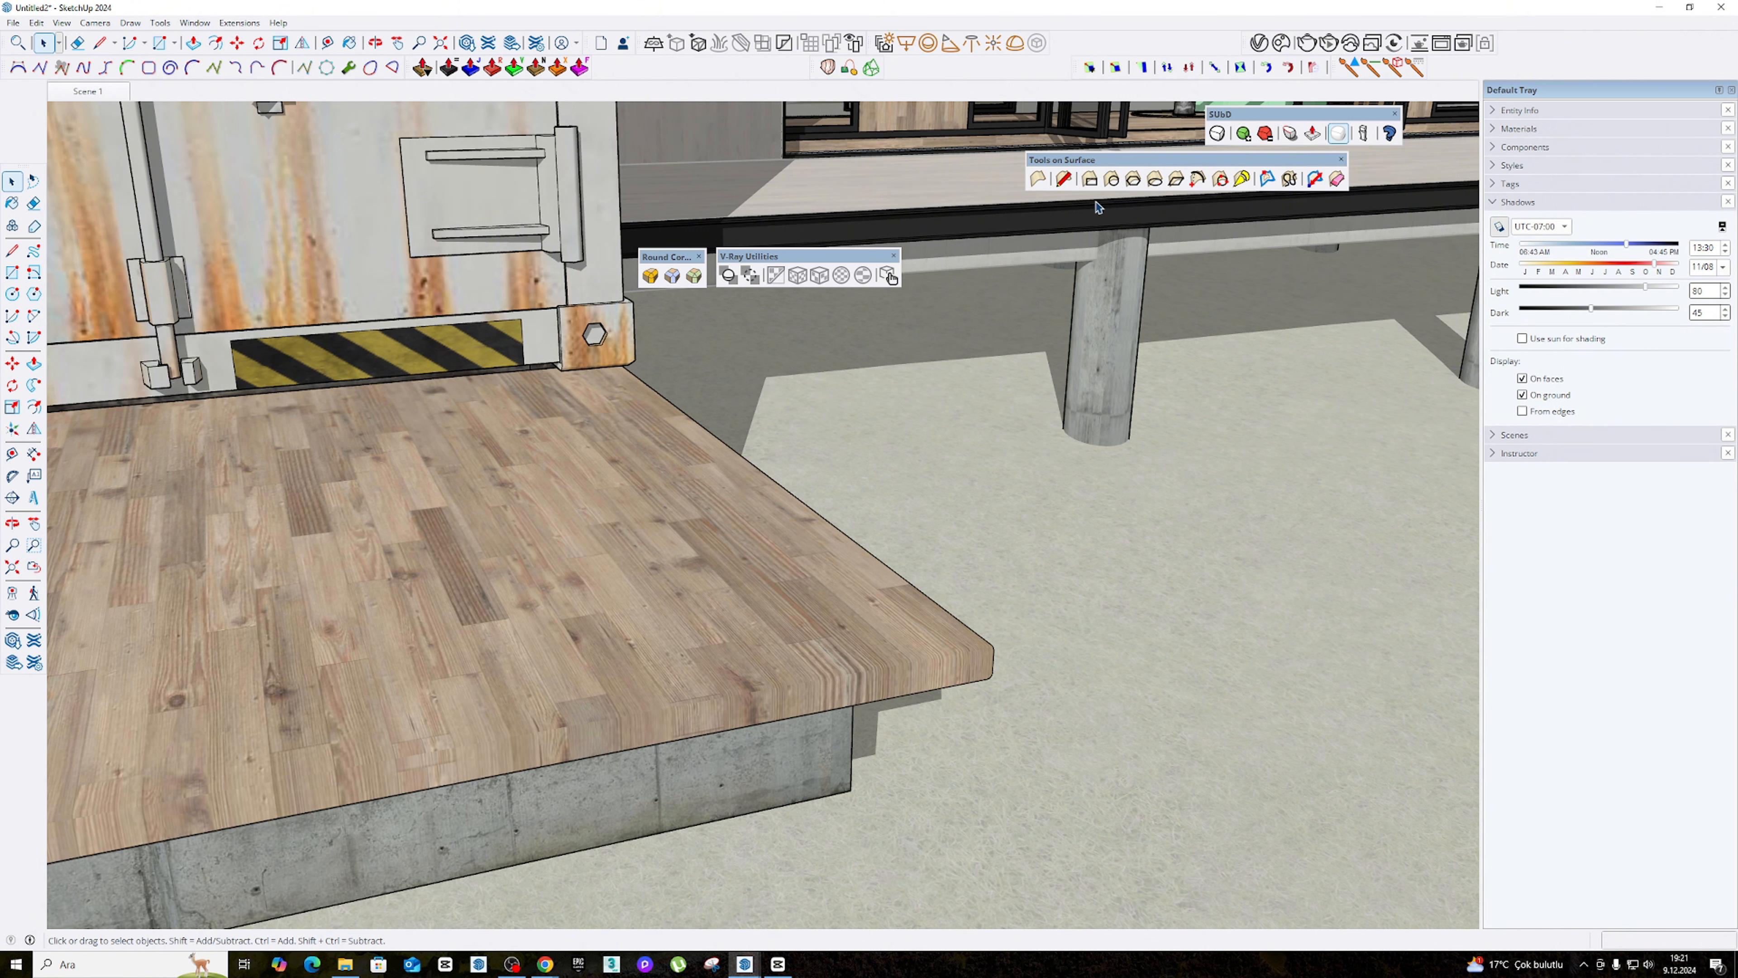
pyautogui.moveTo(1080, 163); pyautogui.dragTo(1023, 257)
pyautogui.moveTo(956, 435); pyautogui.dragTo(1014, 305, button='middle')
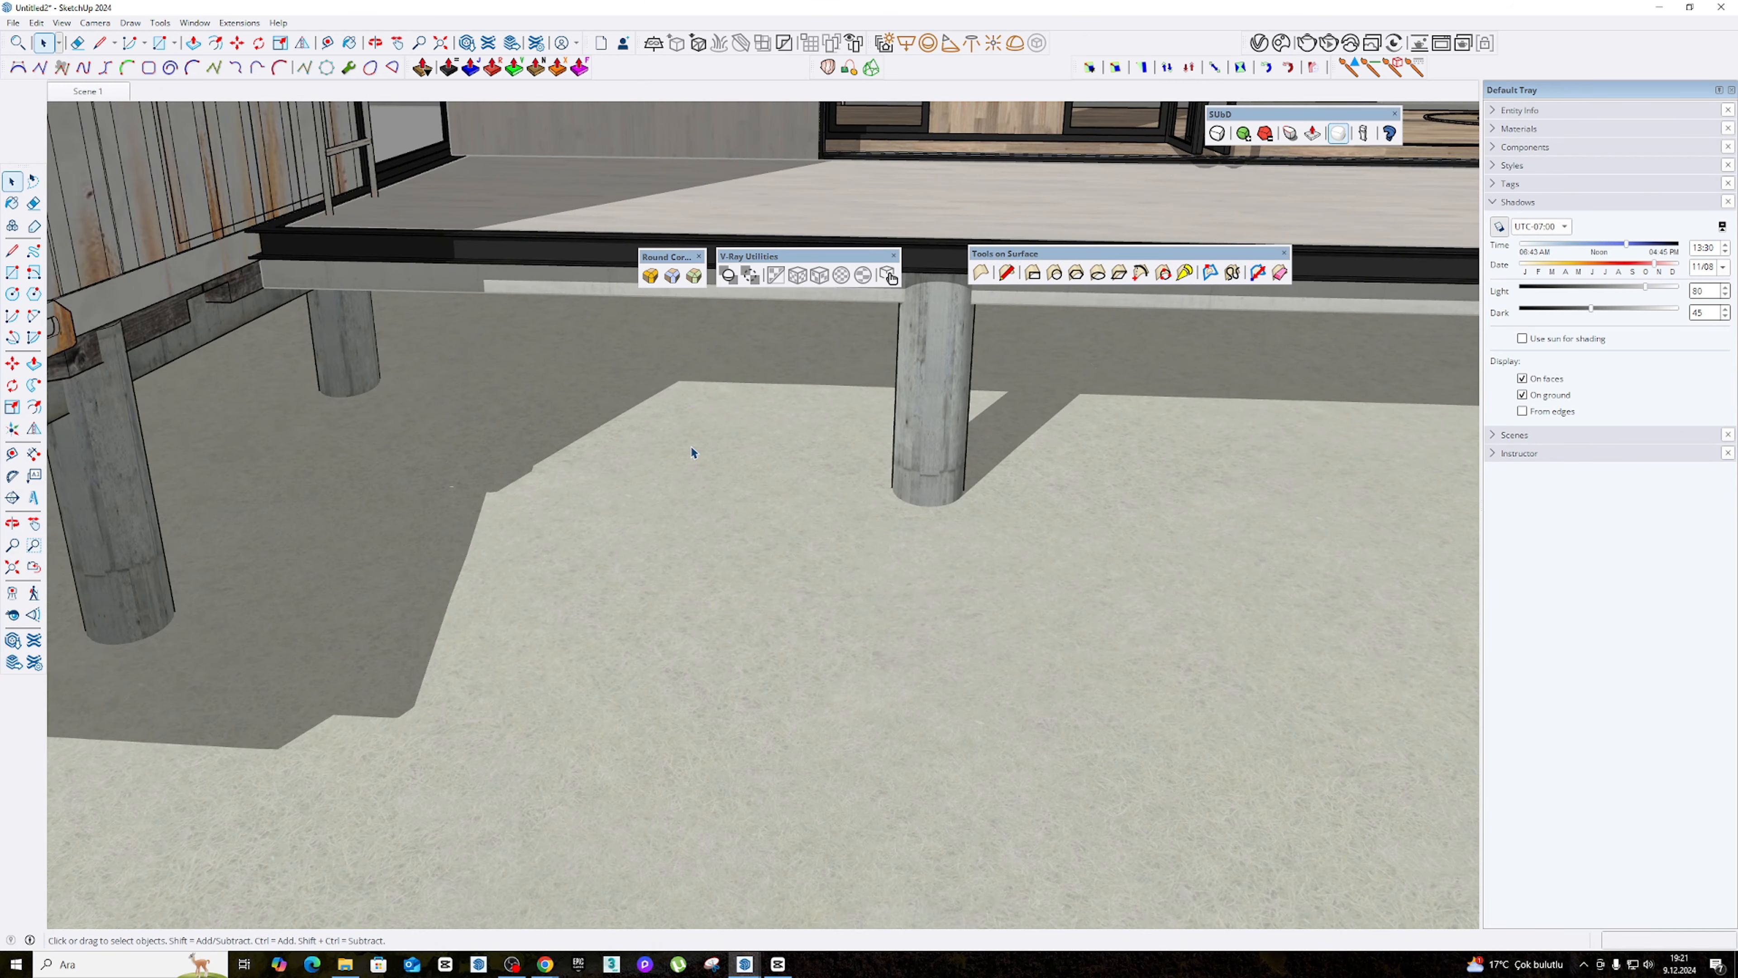
pyautogui.scroll(-10, 691, 451)
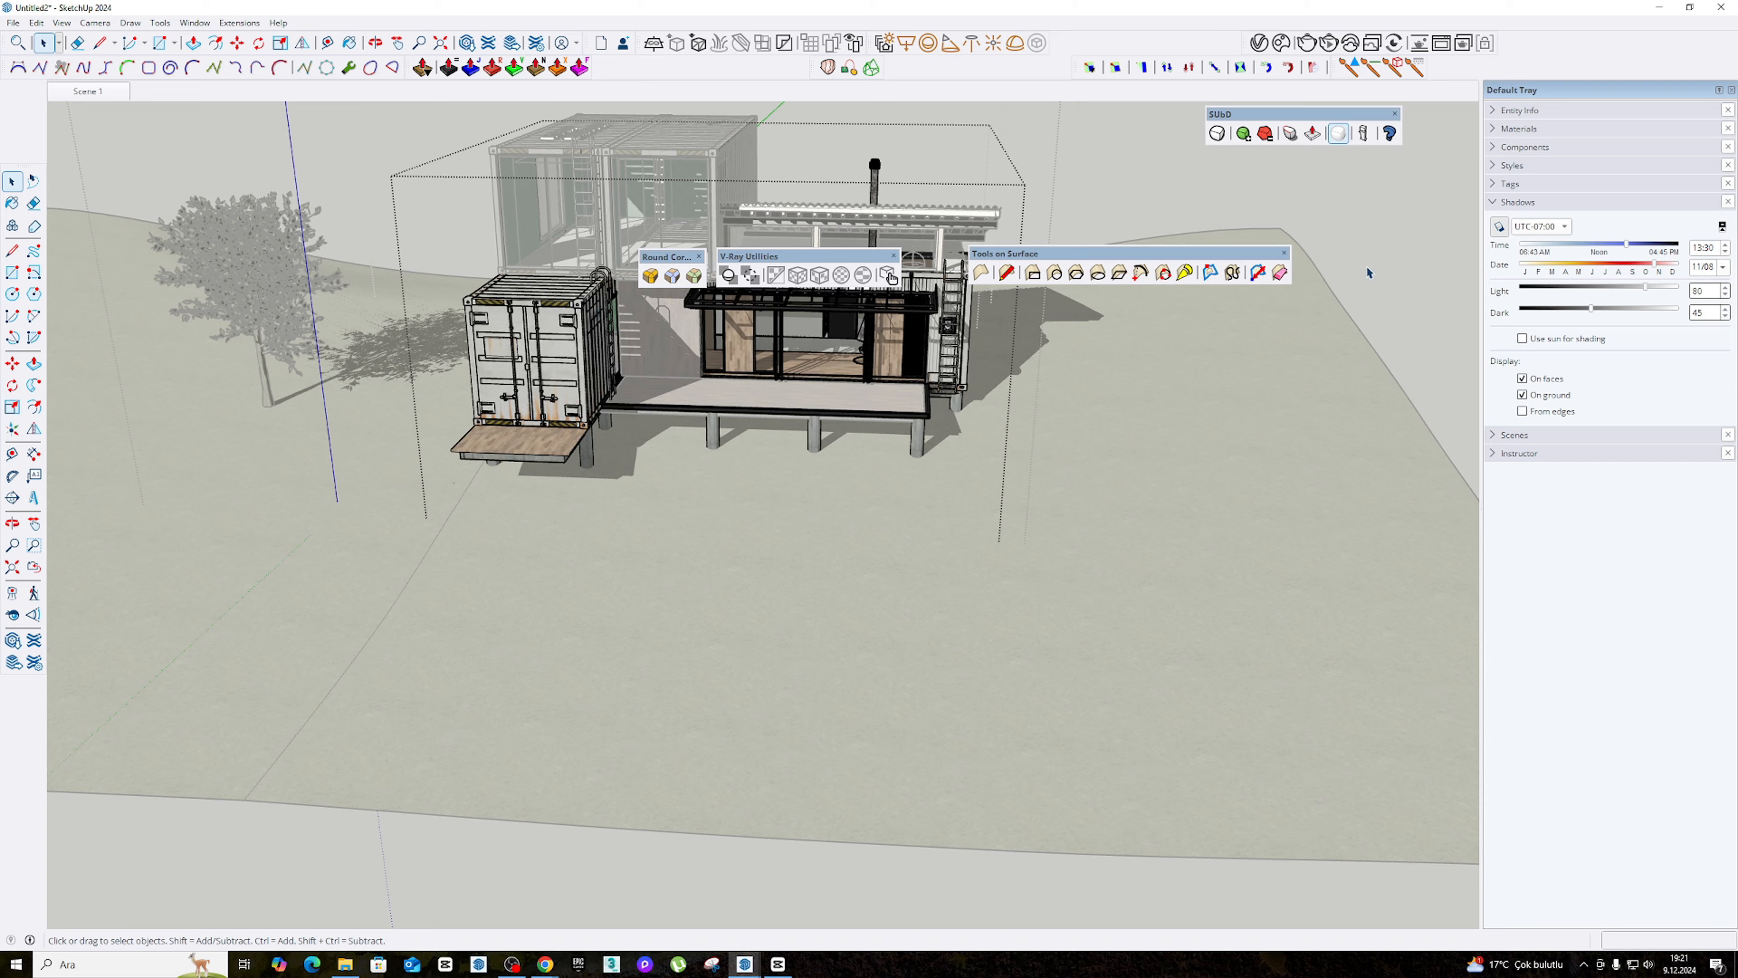
pyautogui.click(1370, 272)
pyautogui.click(1426, 262)
pyautogui.moveTo(664, 420); pyautogui.dragTo(718, 473, button='middle')
pyautogui.scroll(3, 903, 510)
pyautogui.moveTo(902, 510); pyautogui.dragTo(962, 507, button='middle')
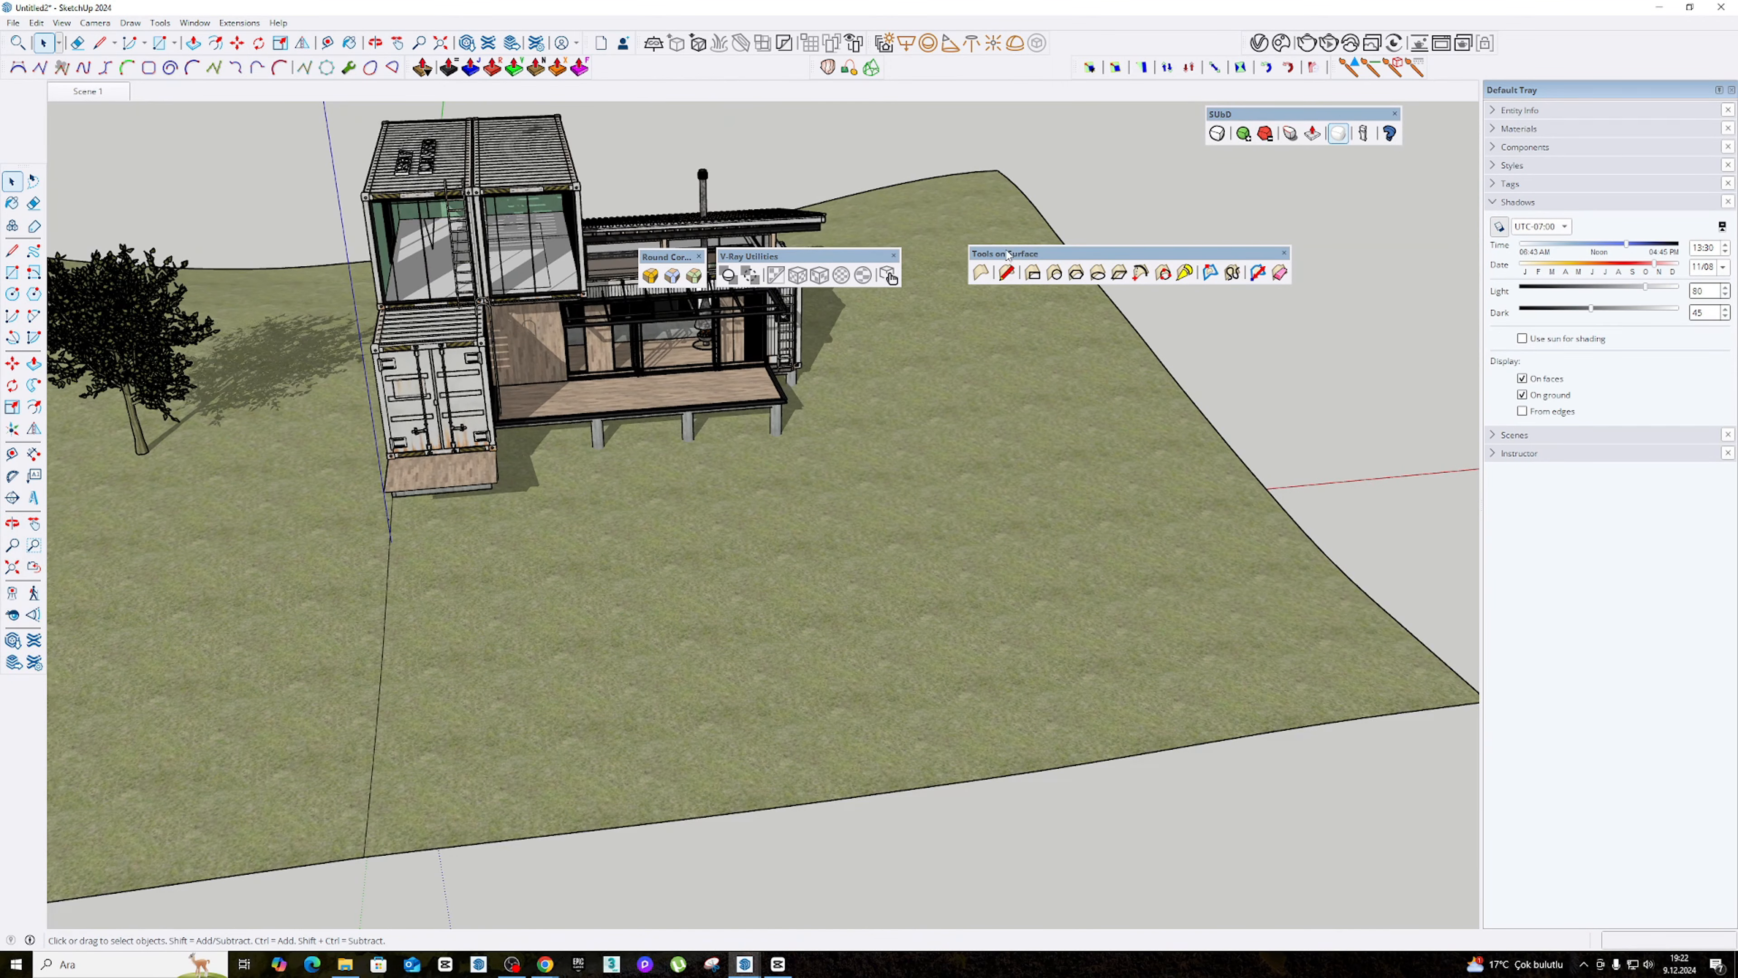
pyautogui.moveTo(1007, 255); pyautogui.dragTo(953, 258)
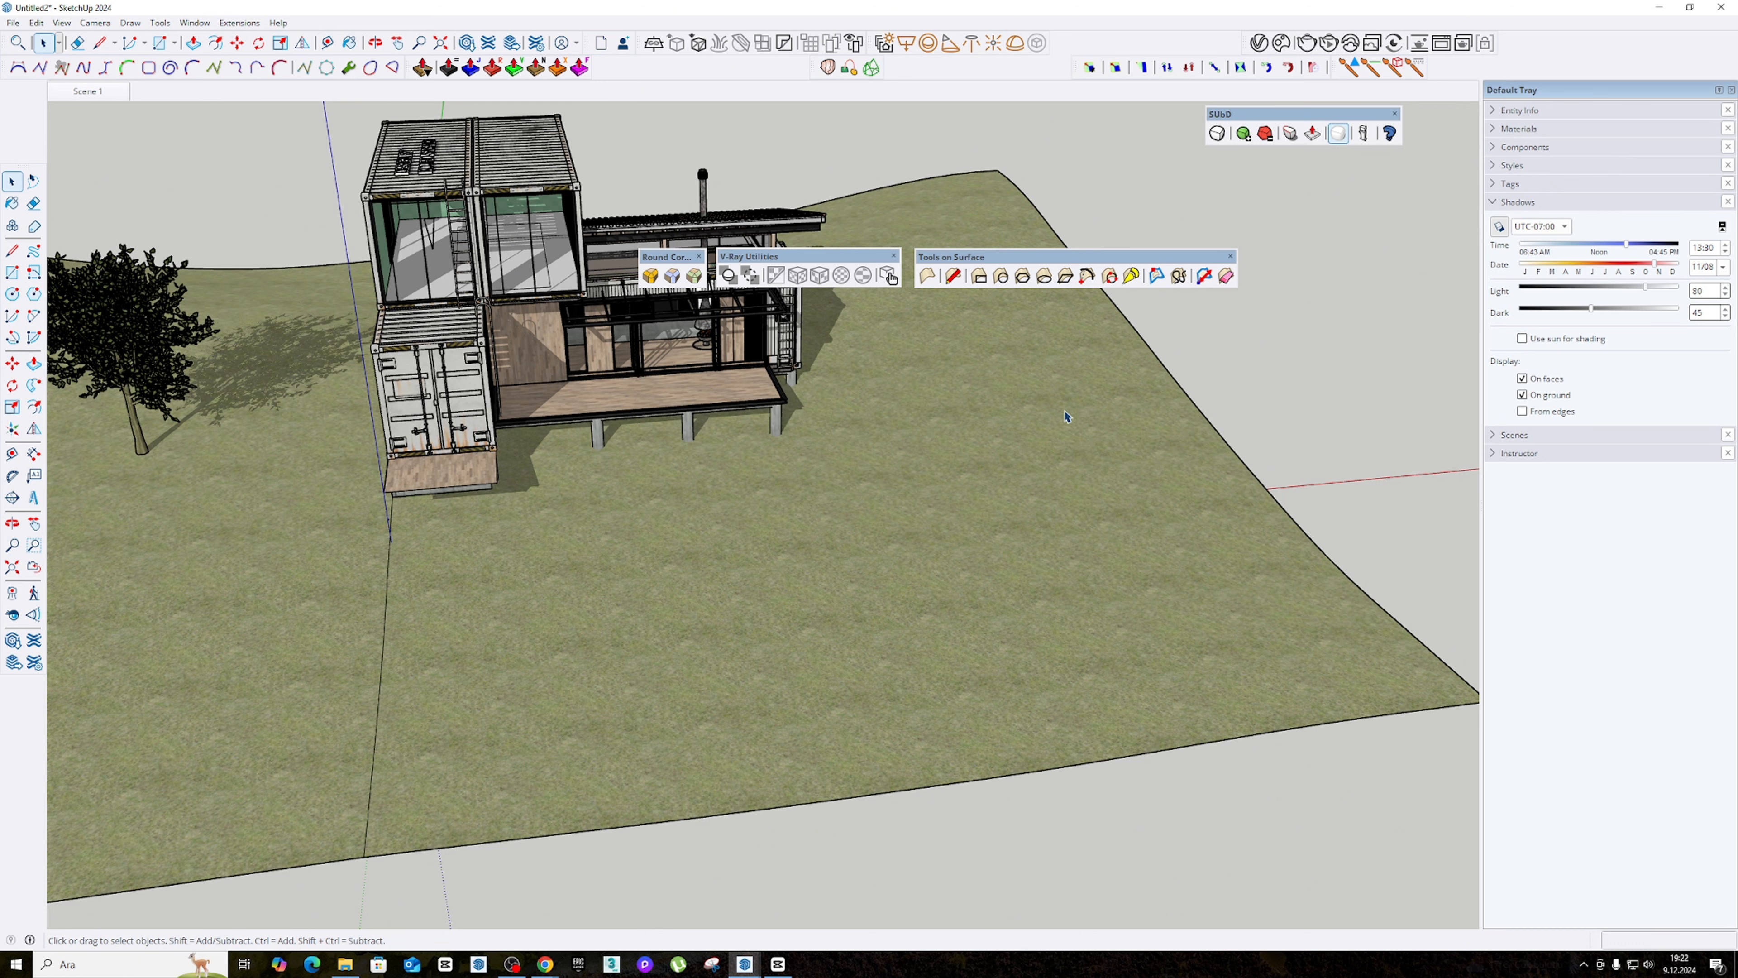
# - Draw a closed five-sided outline of straight lines with the Line tool on the grass terrain in front of the deck
pyautogui.press('l')
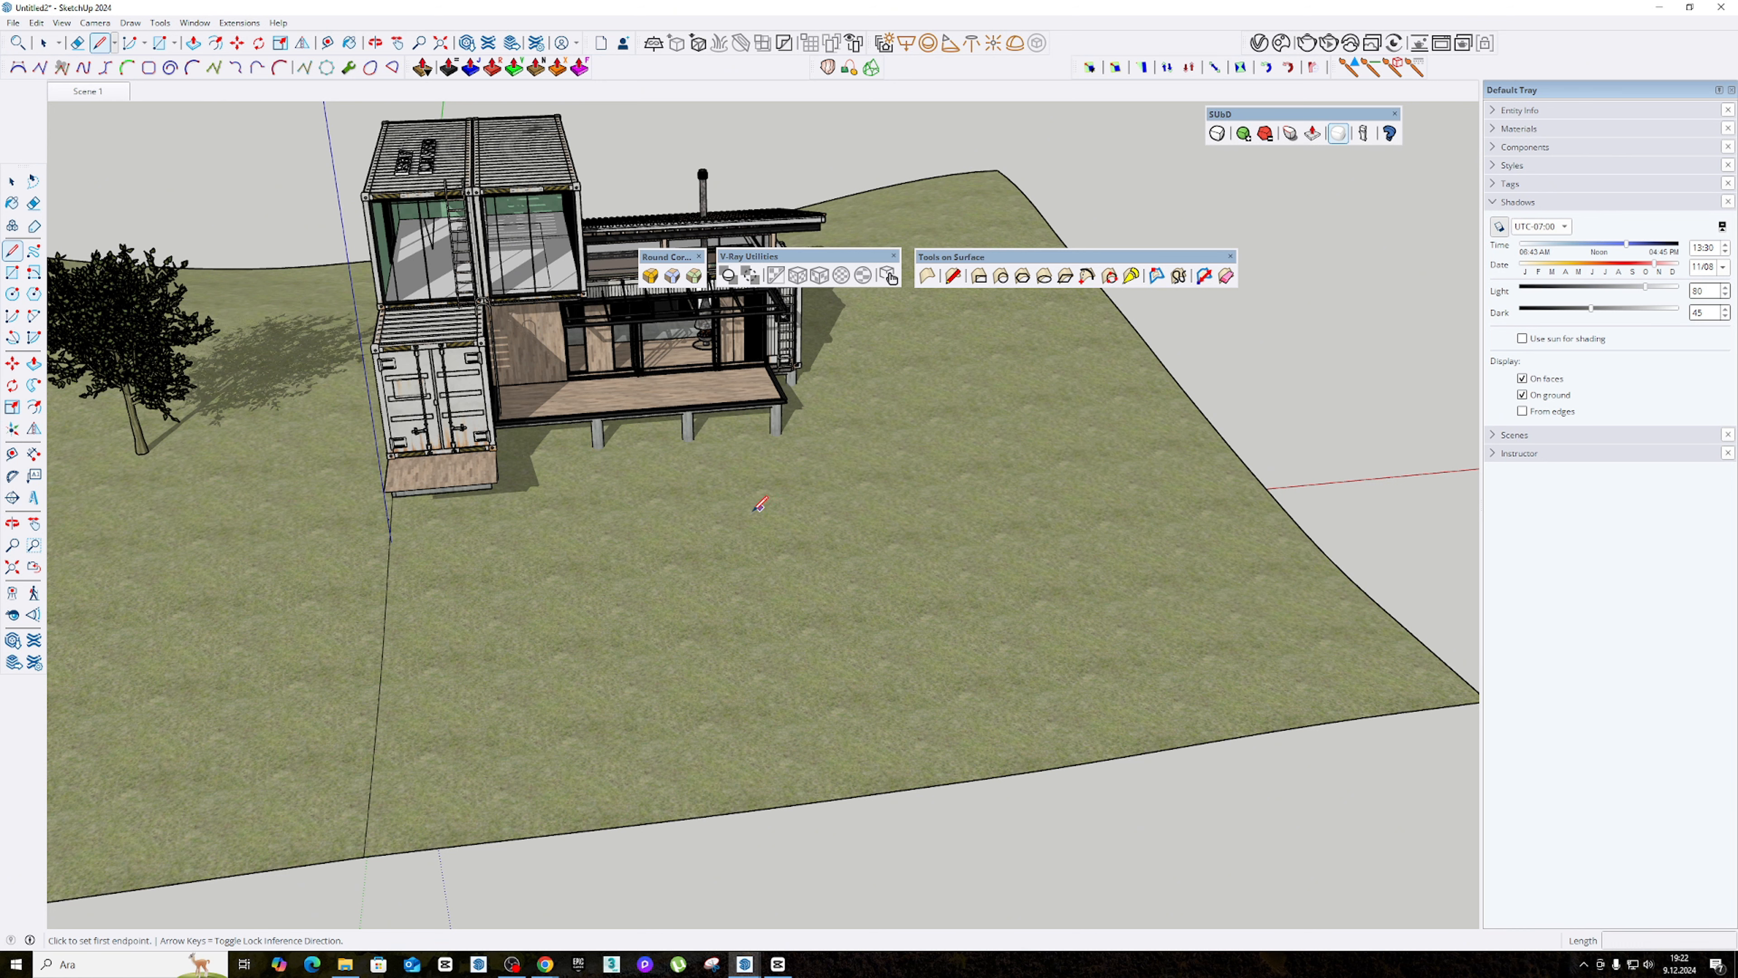
pyautogui.click(774, 601)
pyautogui.click(954, 560)
pyautogui.click(1060, 636)
pyautogui.click(956, 696)
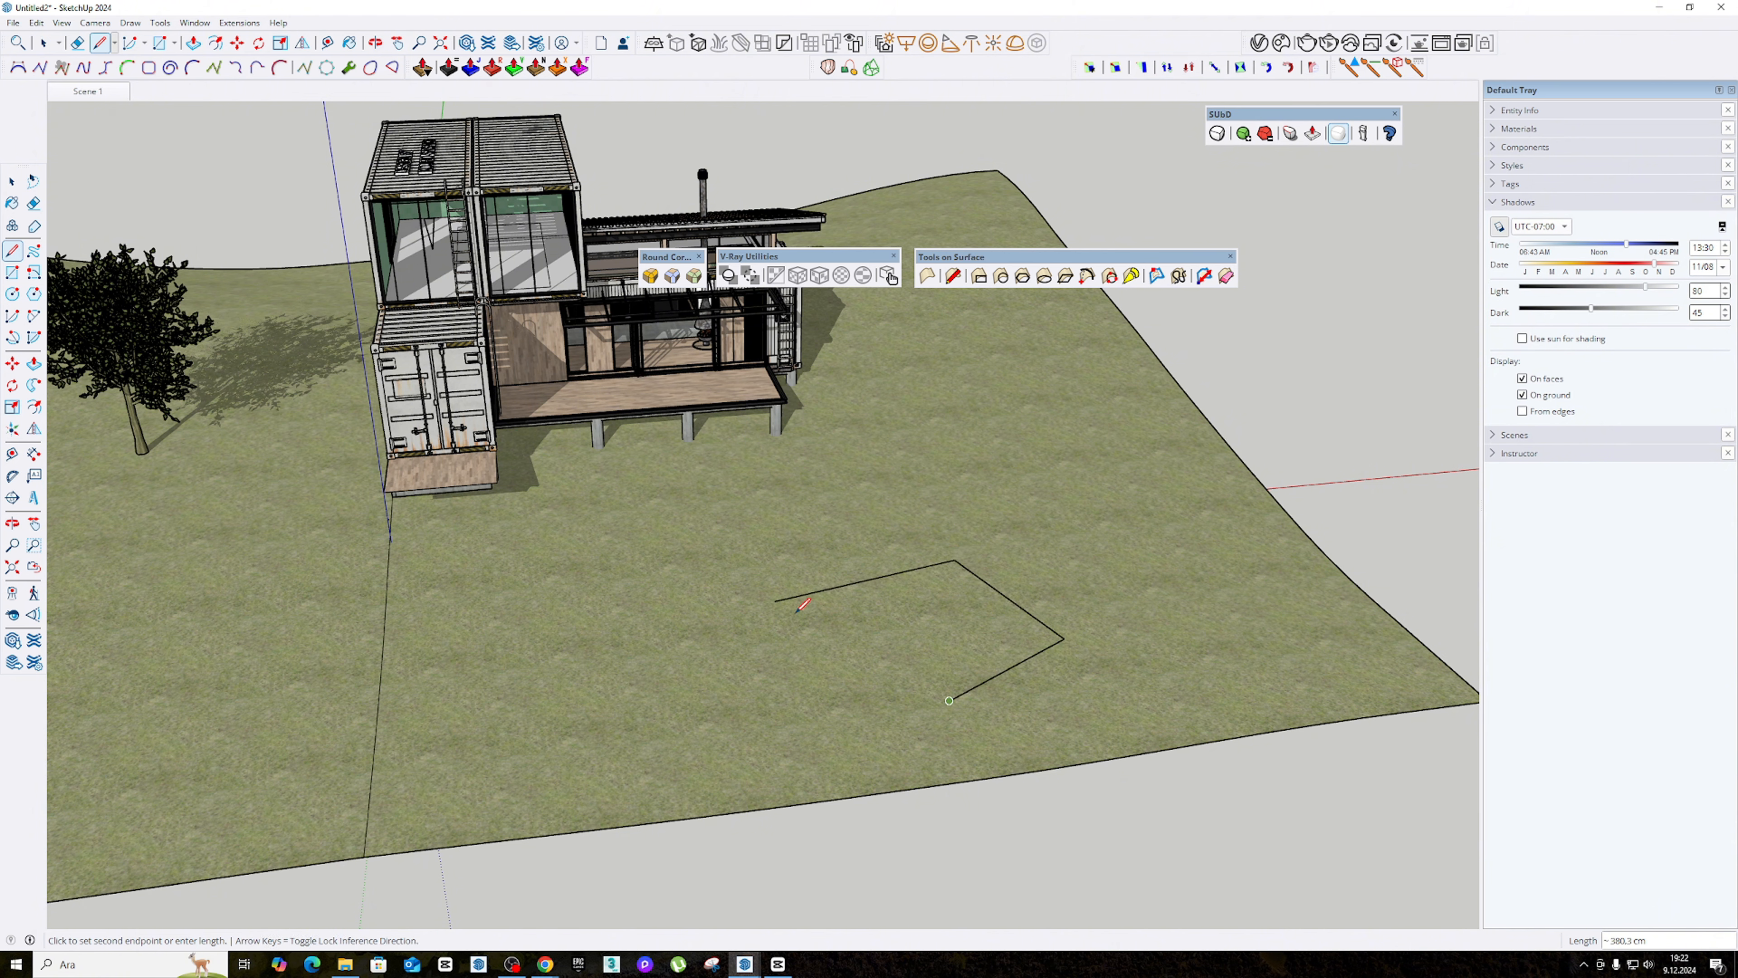
pyautogui.click(804, 656)
pyautogui.click(774, 600)
pyautogui.moveTo(994, 725); pyautogui.dragTo(717, 610, button='middle')
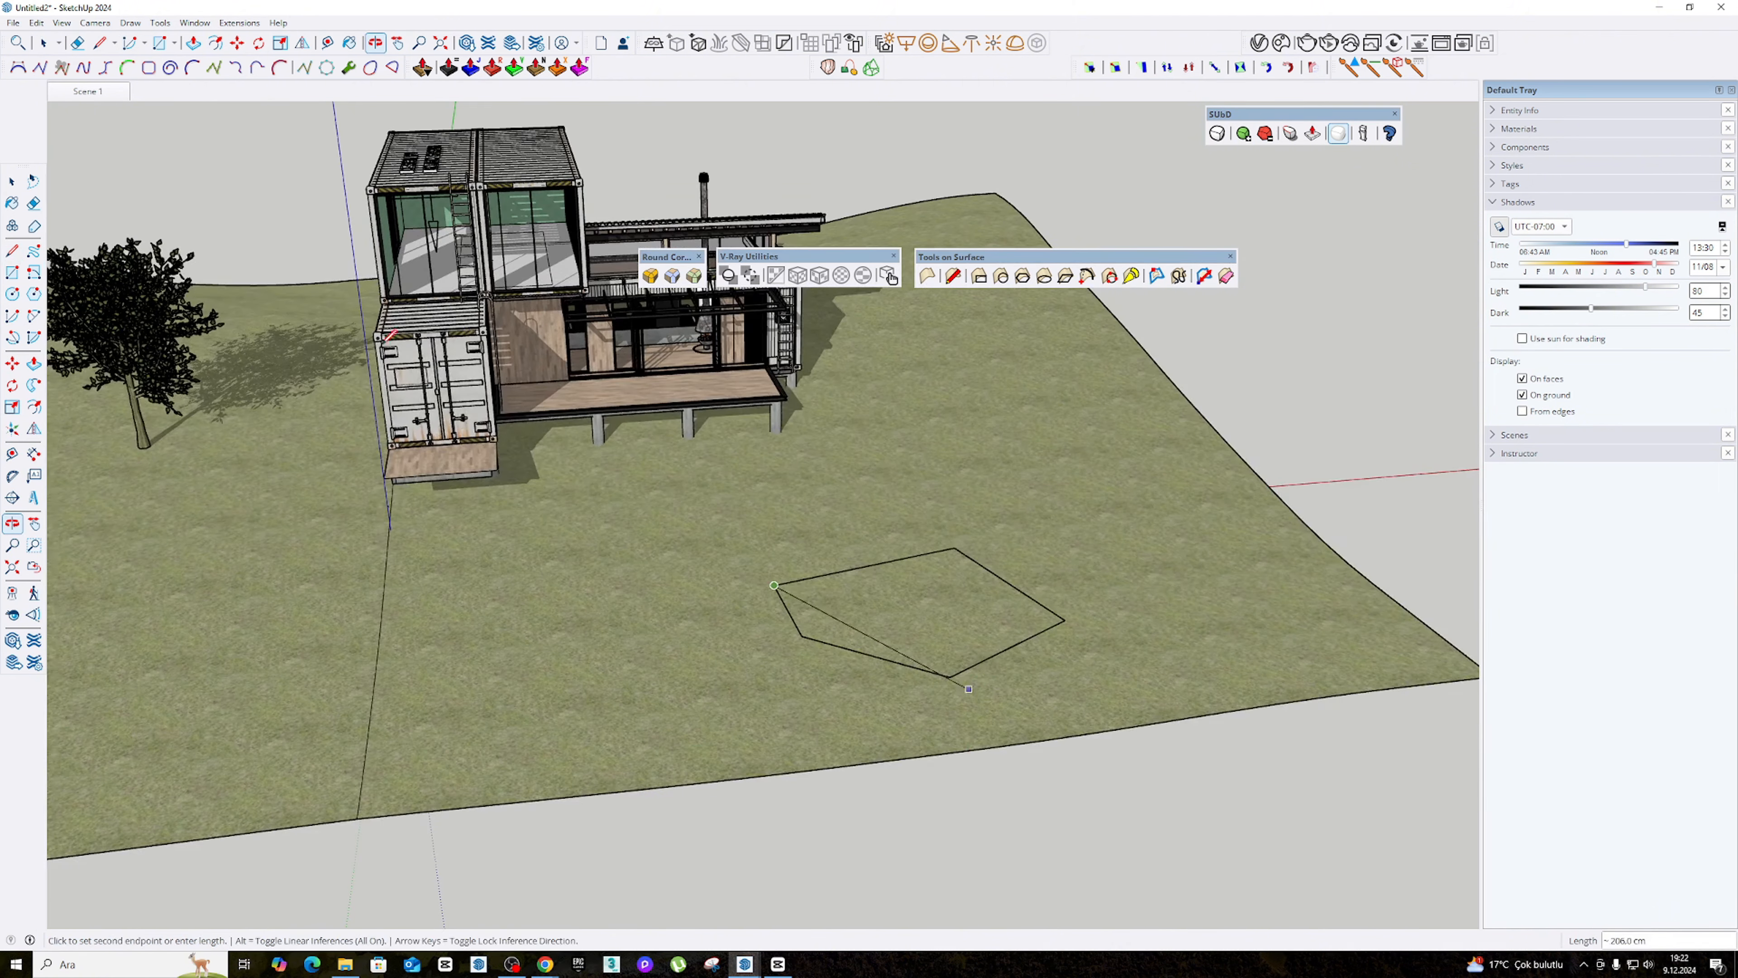
pyautogui.press('space')
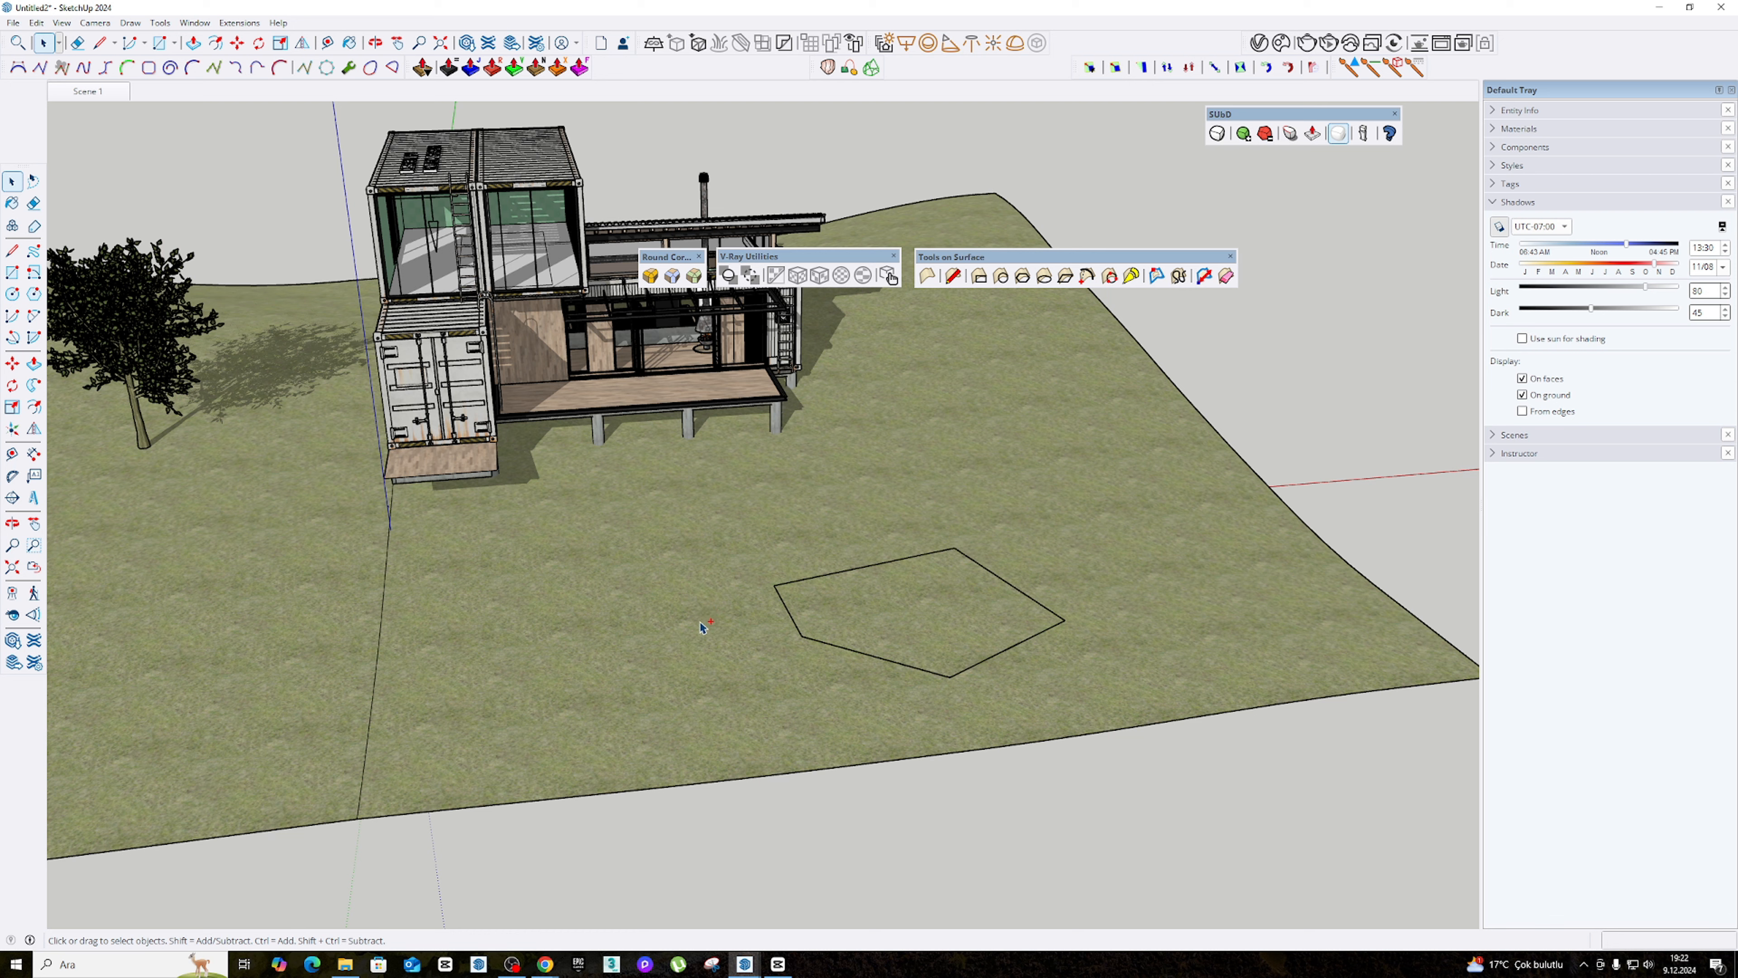
# - Open the grass terrain group for editing
pyautogui.doubleClick(872, 622)
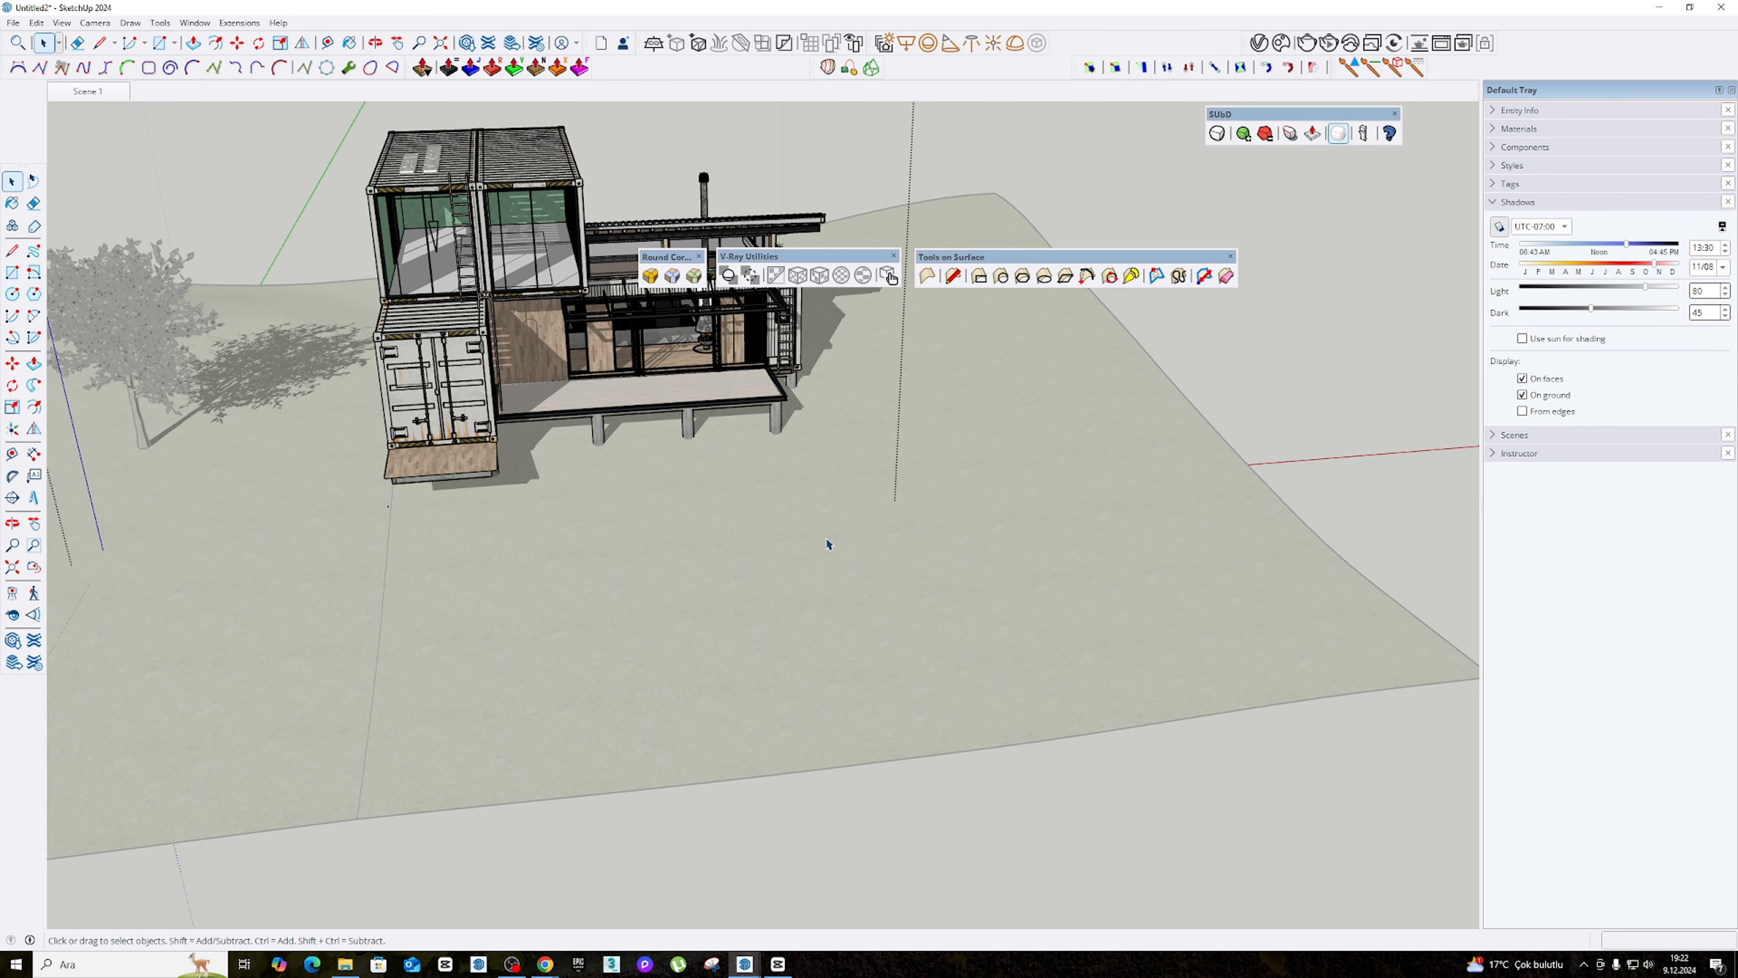
pyautogui.click(1268, 361)
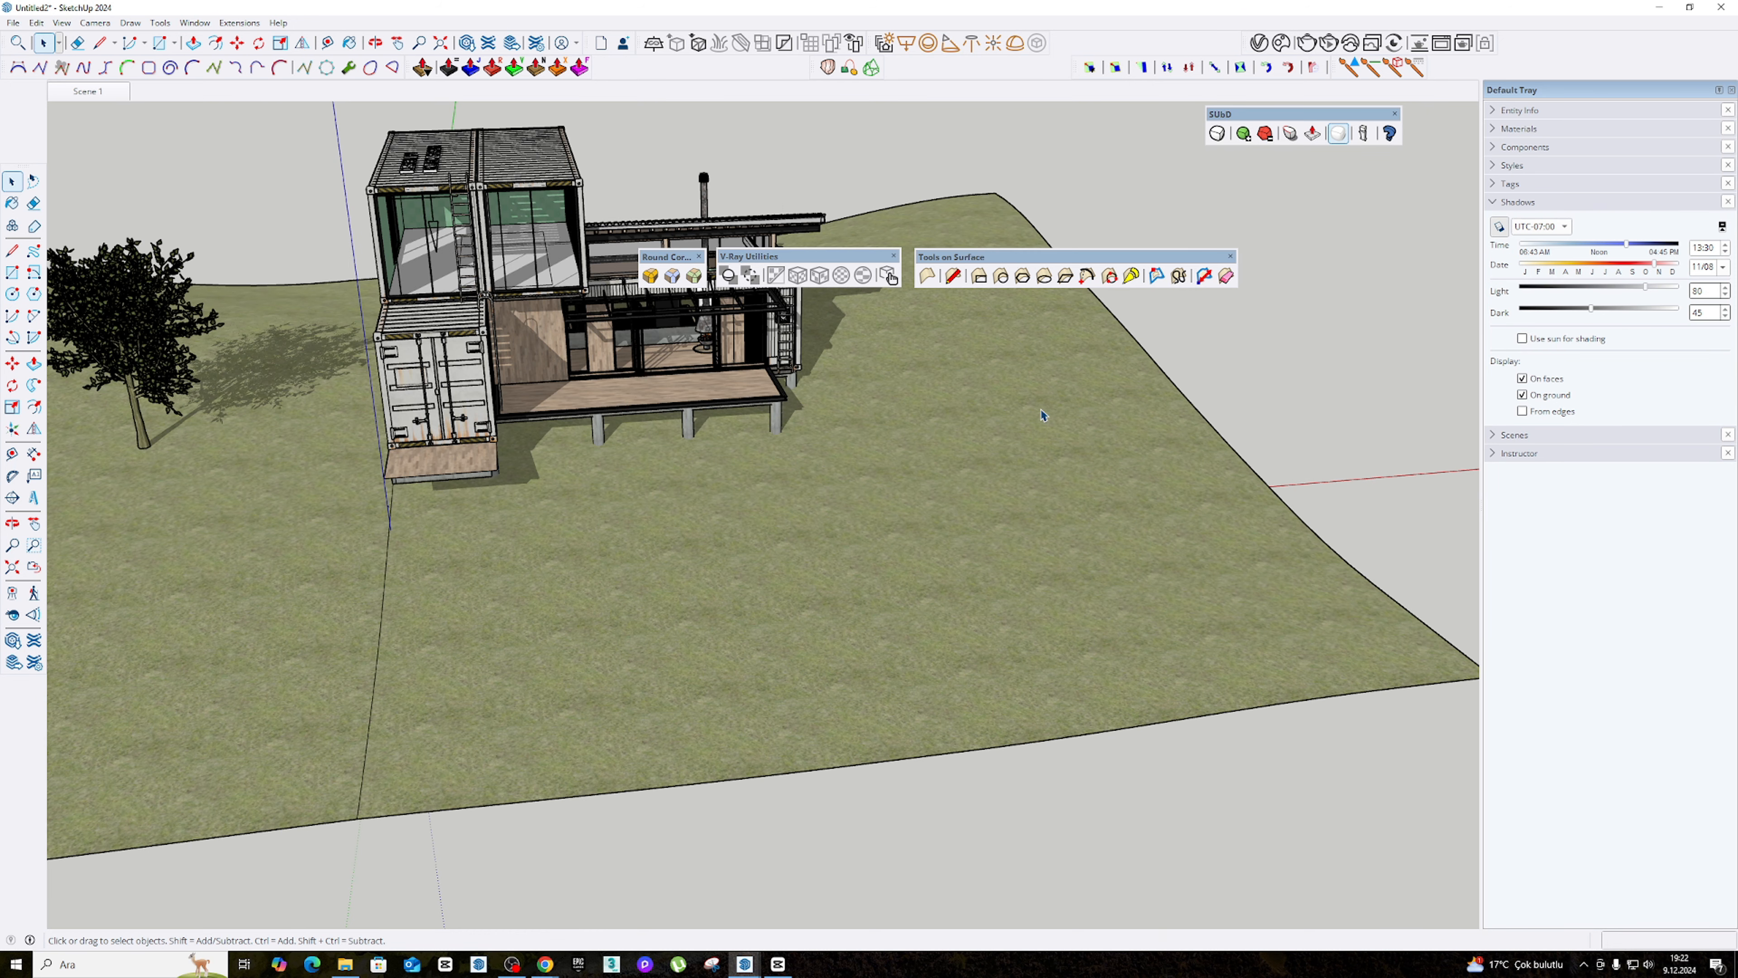
pyautogui.doubleClick(917, 480)
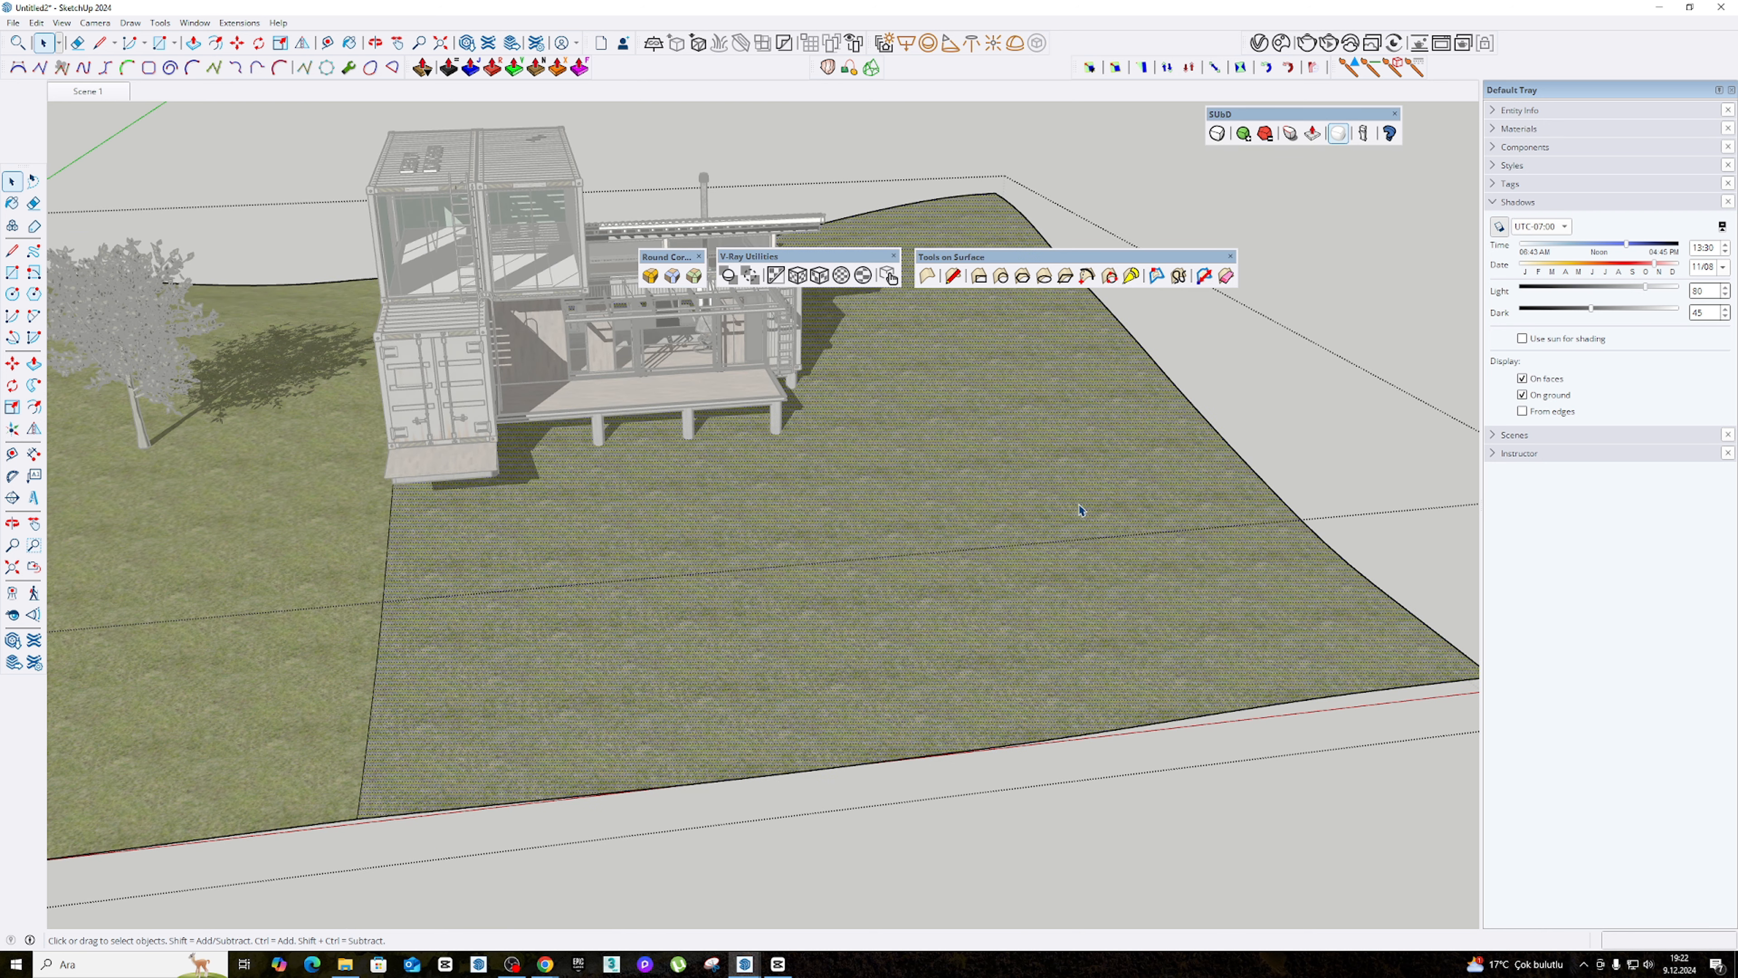
# - Draw a circle about 306 cm in diameter on the terrain beyond the deck with Tools on Surface, inspect it, and undo it
pyautogui.click(1001, 276)
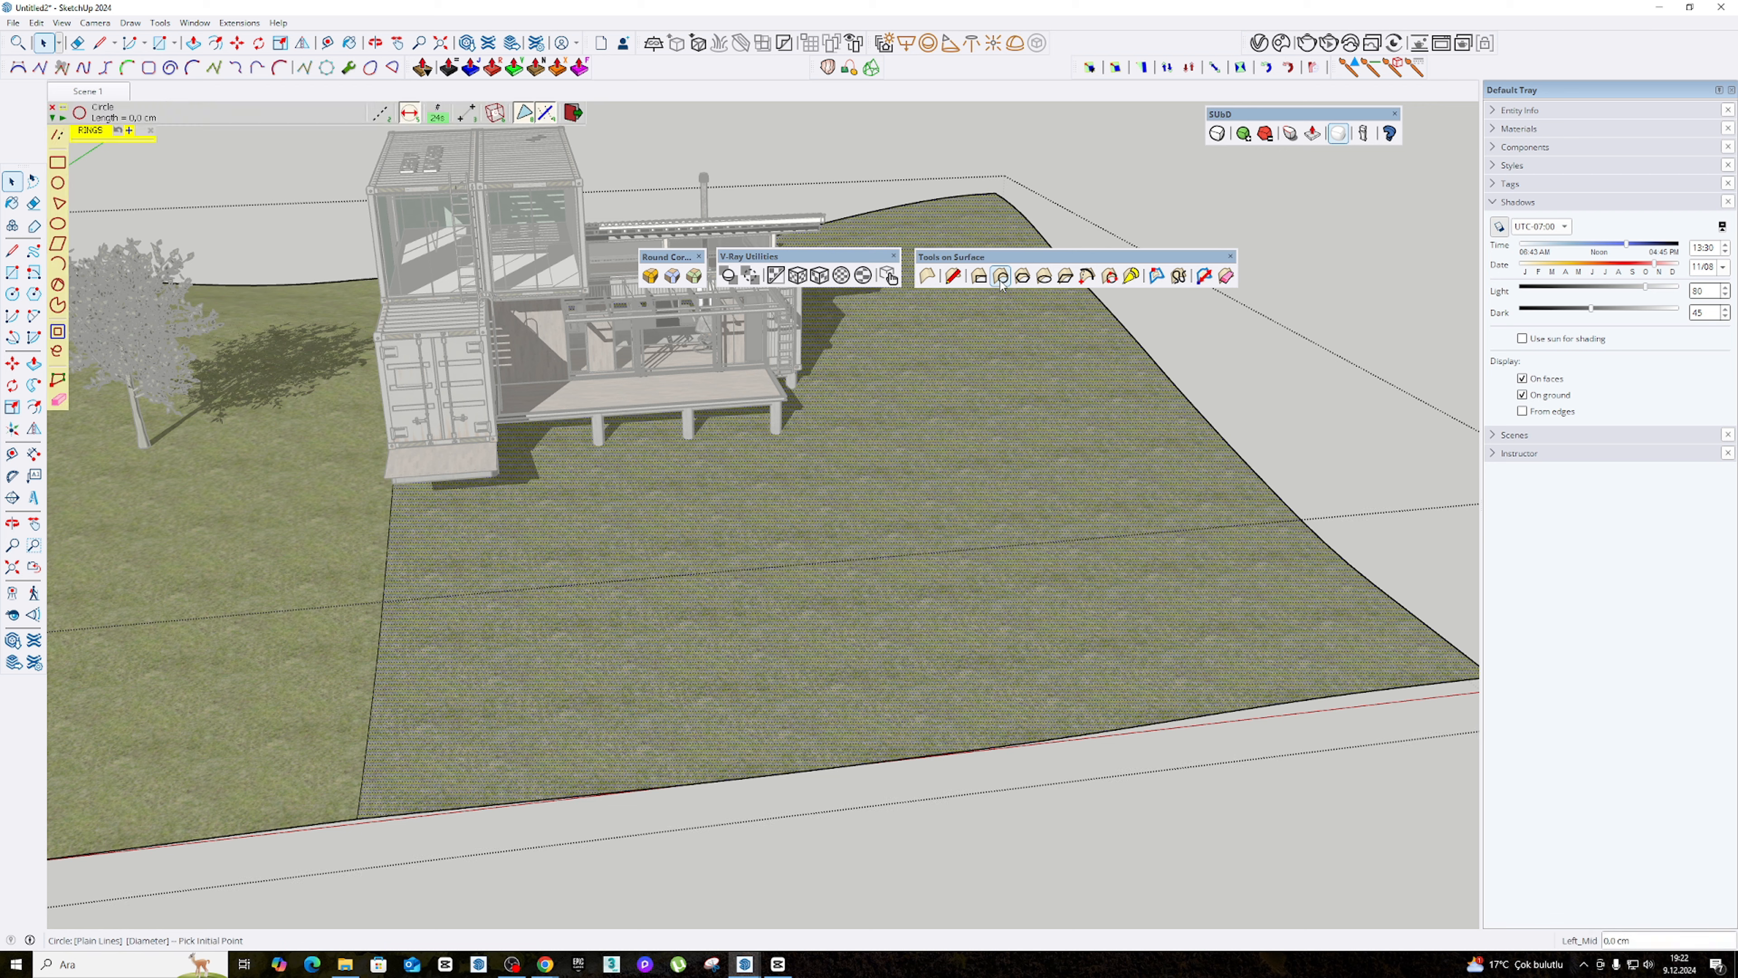
pyautogui.click(1089, 492)
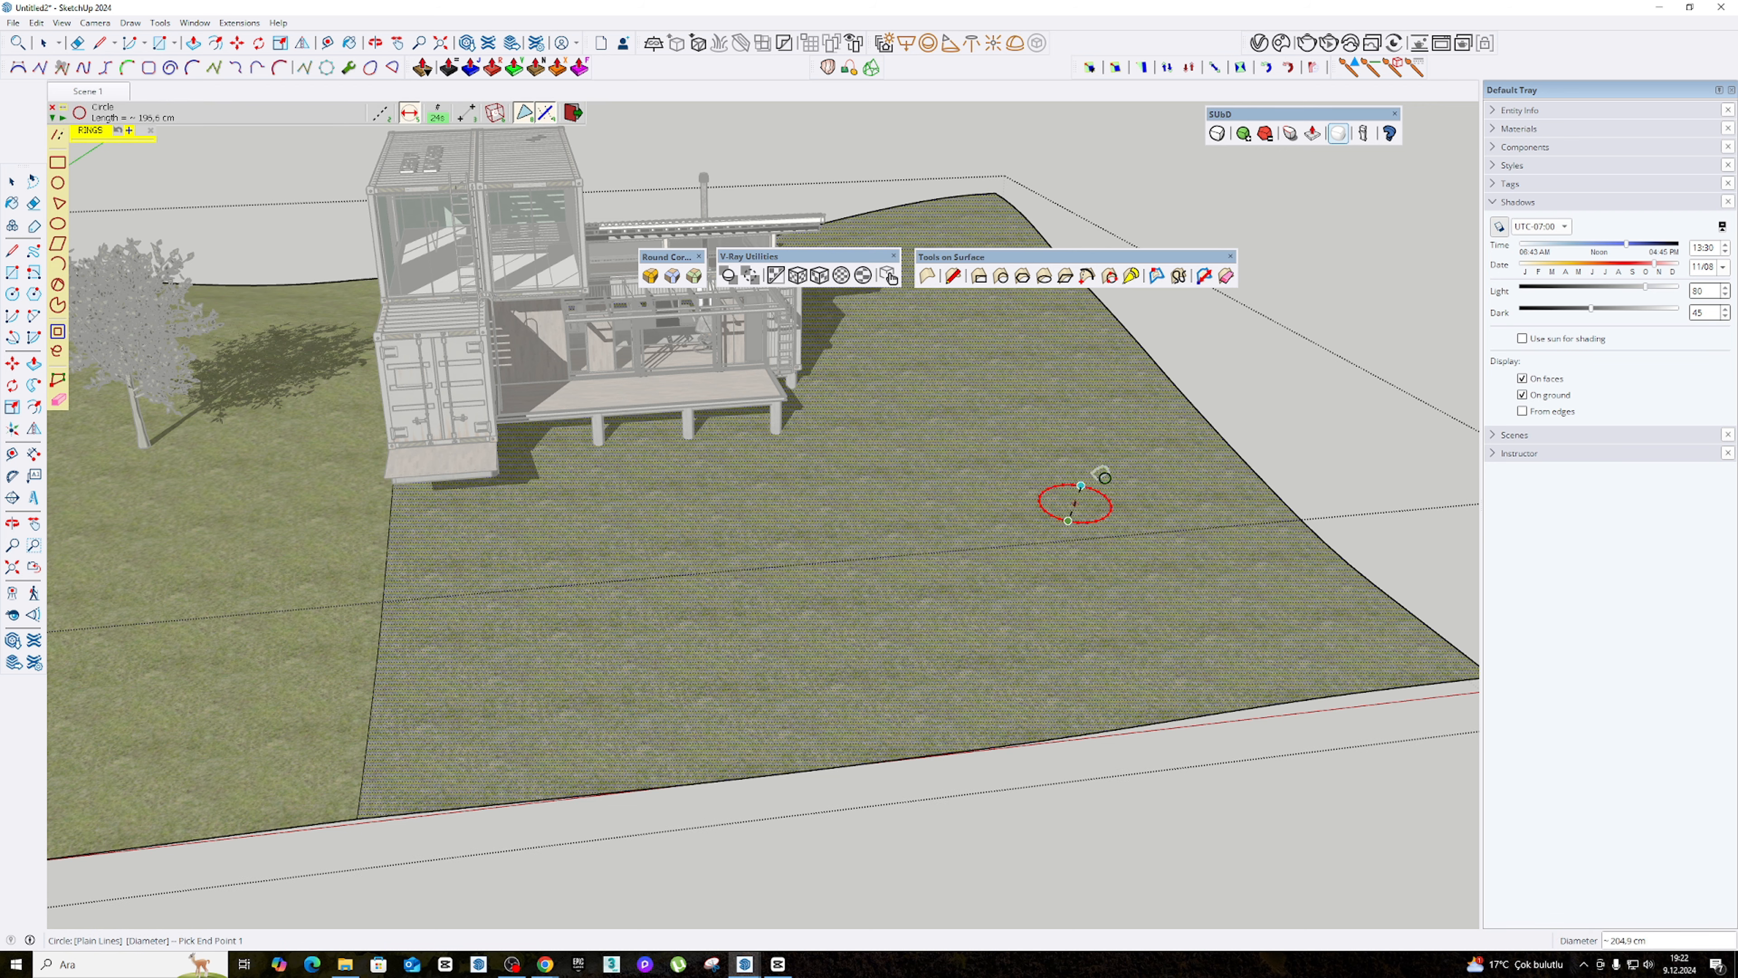
pyautogui.click(1122, 473)
pyautogui.moveTo(1169, 519); pyautogui.dragTo(1192, 672, button='middle')
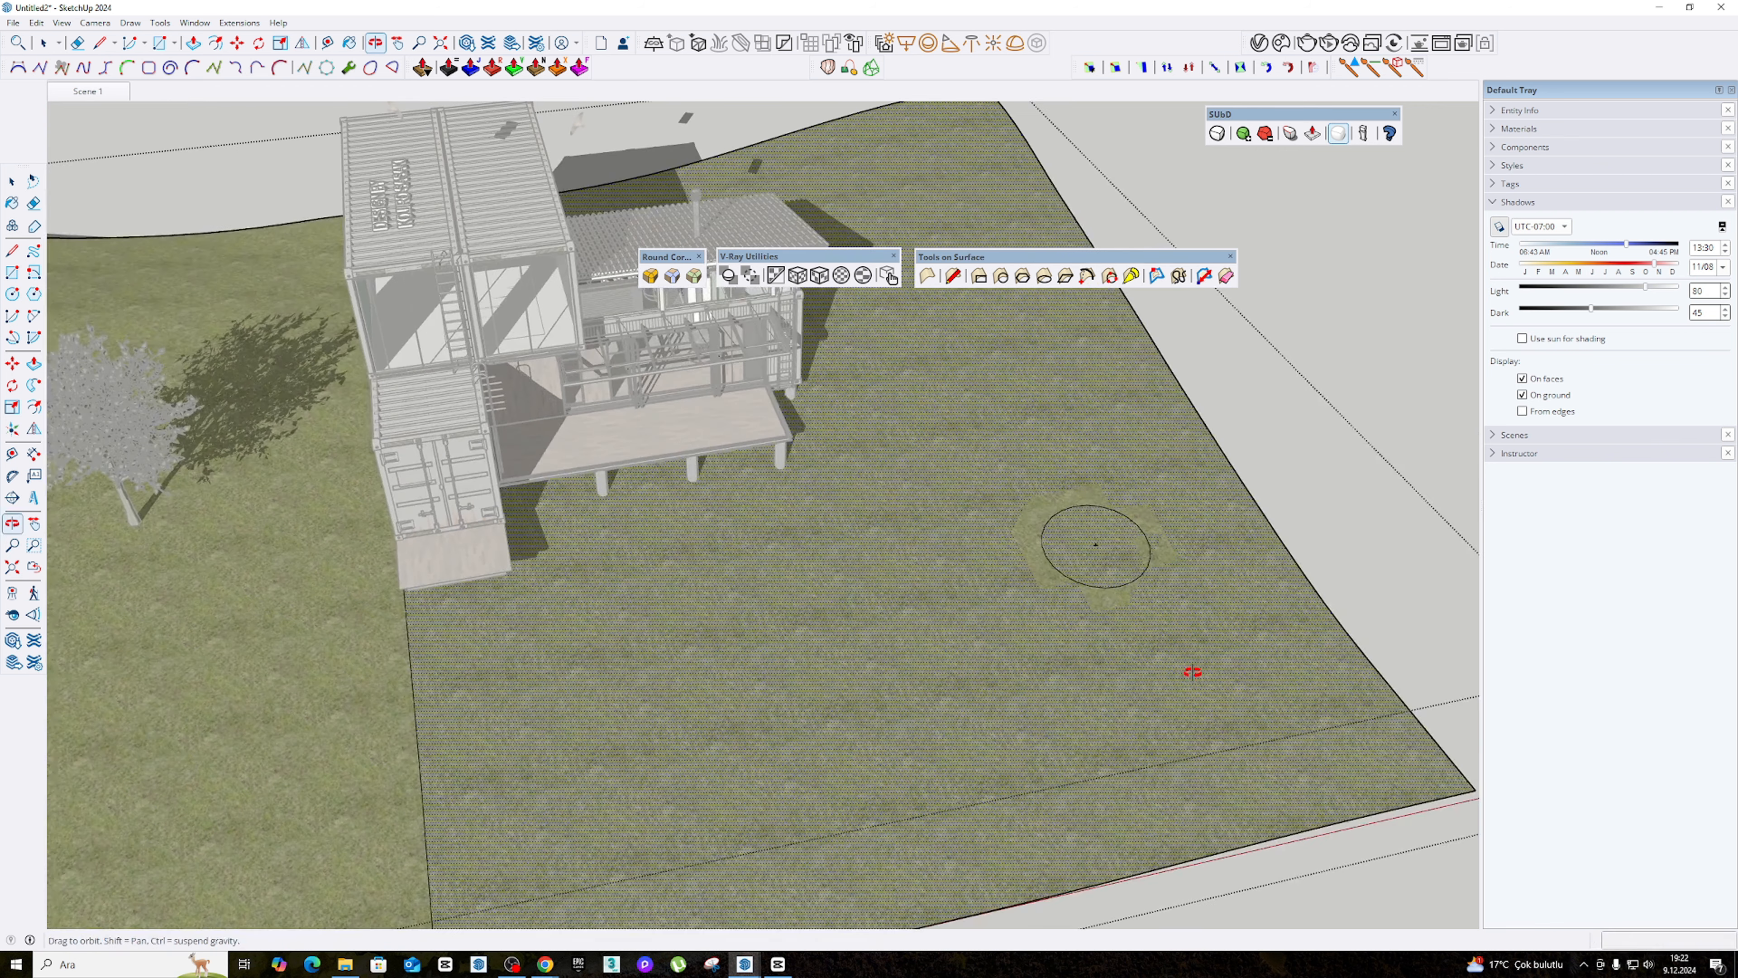
pyautogui.moveTo(1105, 570); pyautogui.dragTo(1128, 383, button='middle')
pyautogui.scroll(5, 1163, 585)
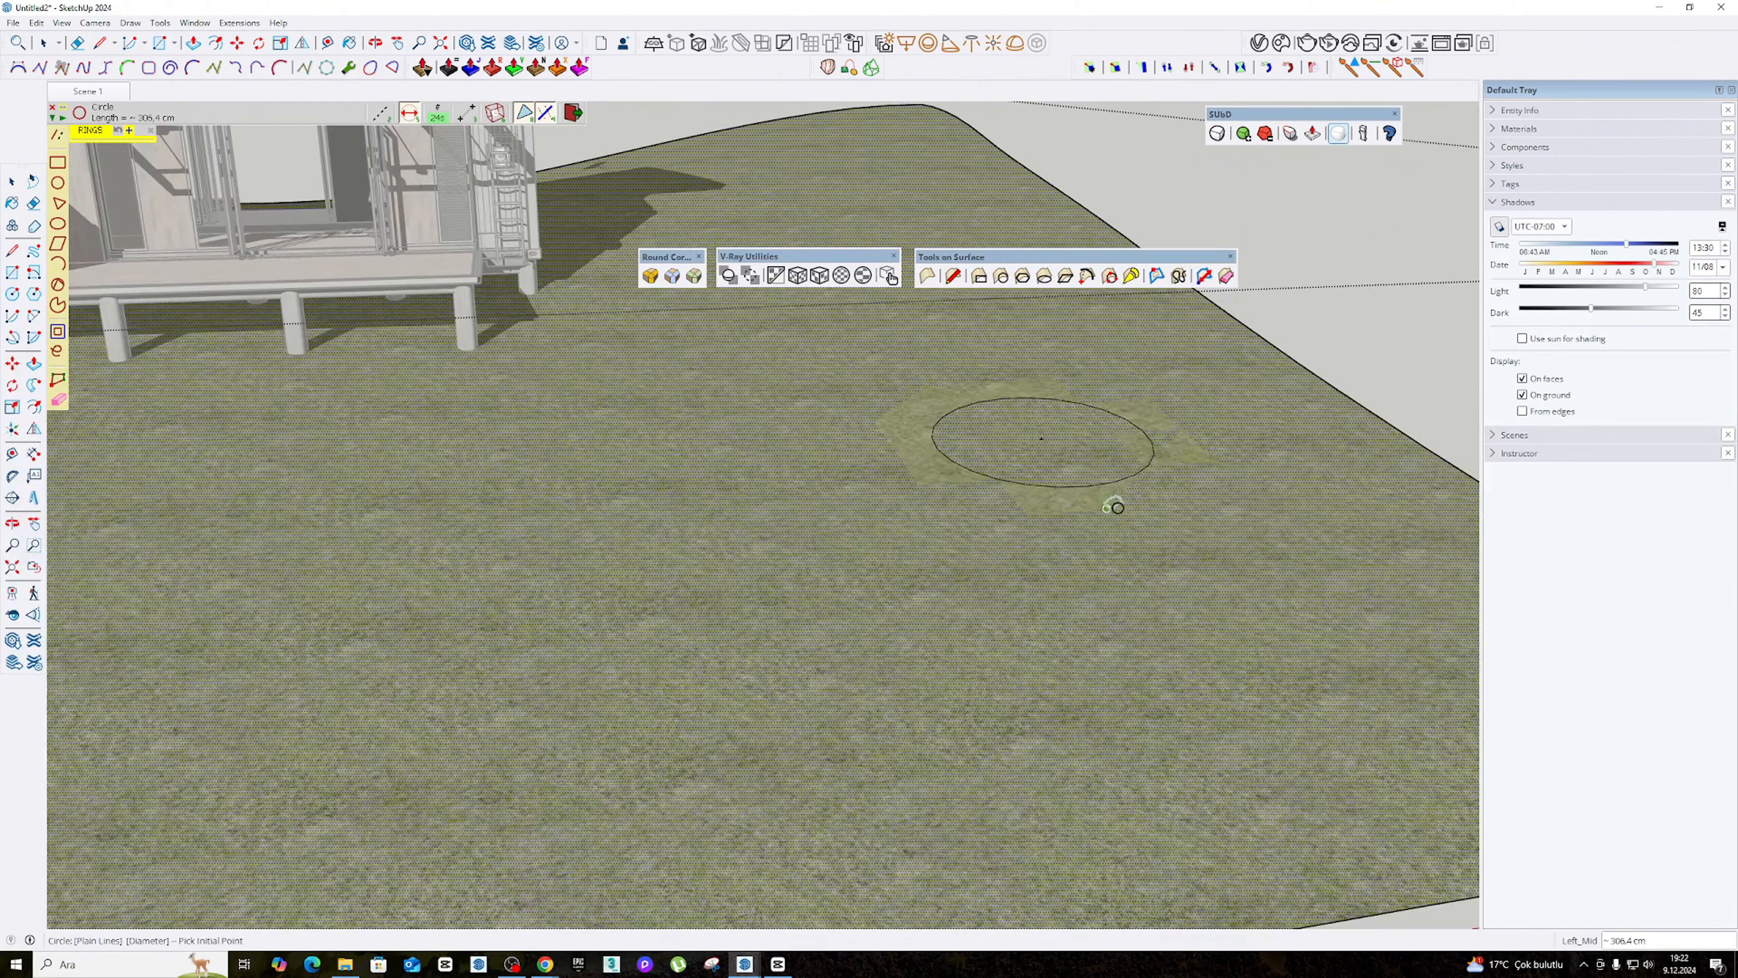
pyautogui.moveTo(1113, 504)
pyautogui.mouseDown(button='middle')
pyautogui.moveTo(1059, 439)
pyautogui.moveTo(1147, 522)
pyautogui.moveTo(1095, 496)
pyautogui.mouseUp(button='middle')
pyautogui.scroll(-4, 1136, 511)
pyautogui.hotkey('ctrl', 'z')
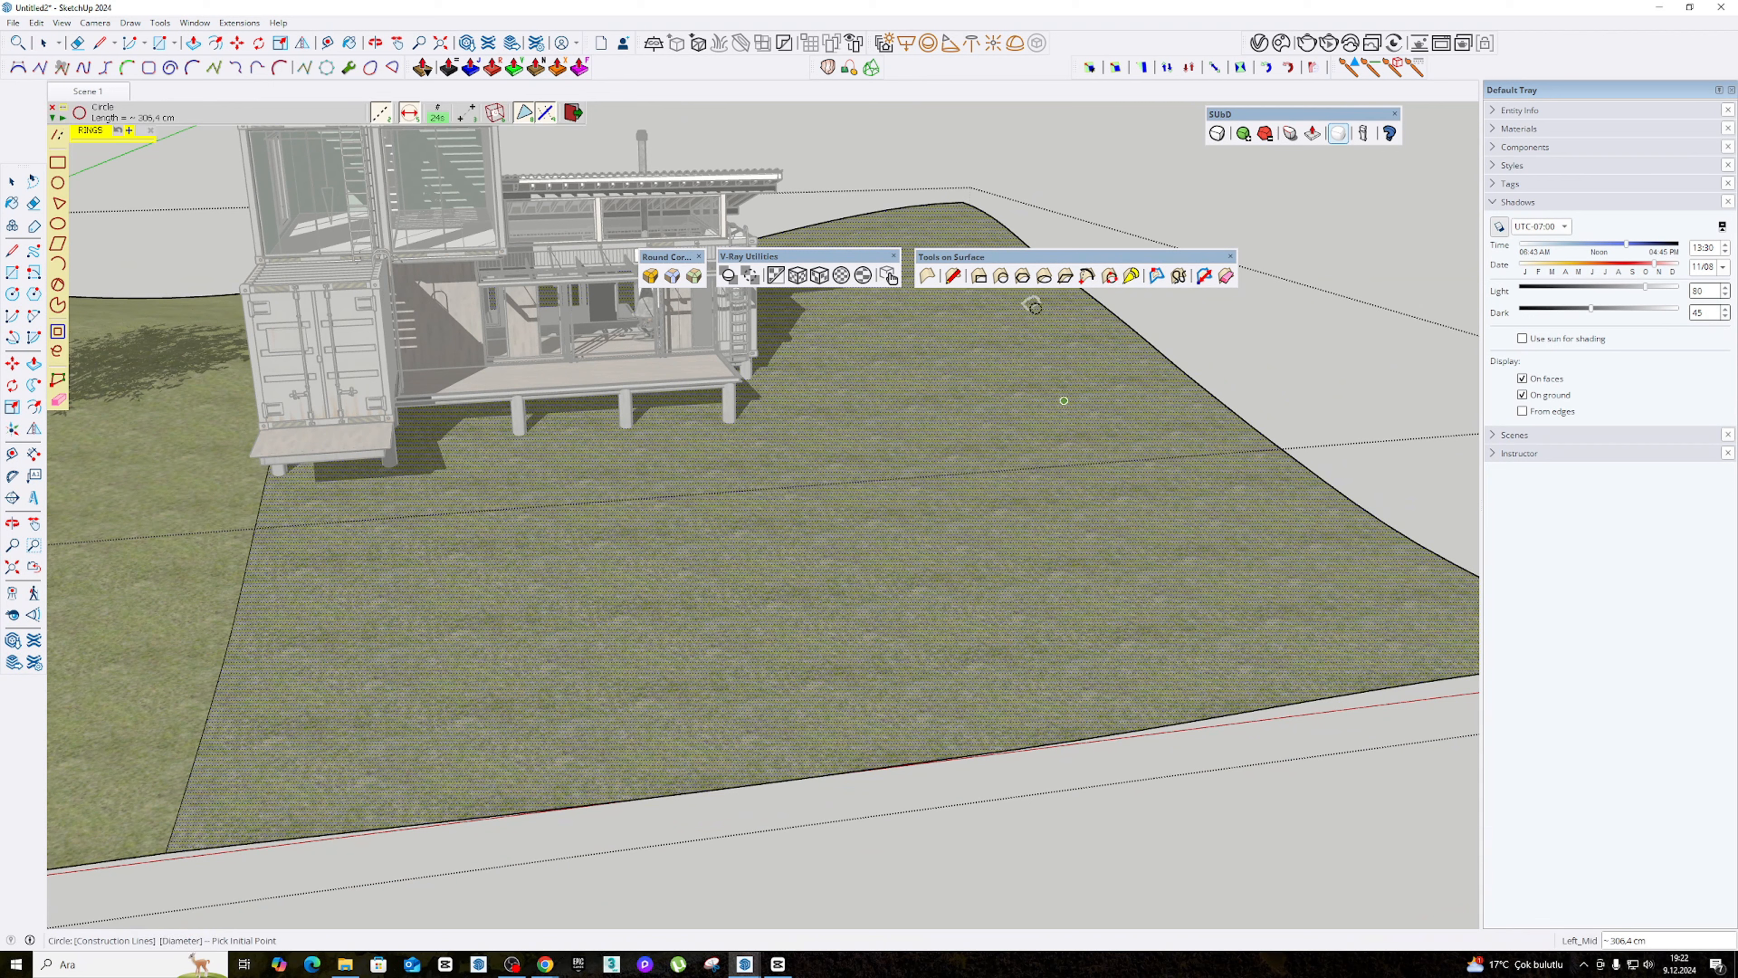
# - Draw a Tools on Surface line about 2444 cm long from edge to edge of the terrain in front of the deck, and select it
pyautogui.click(956, 278)
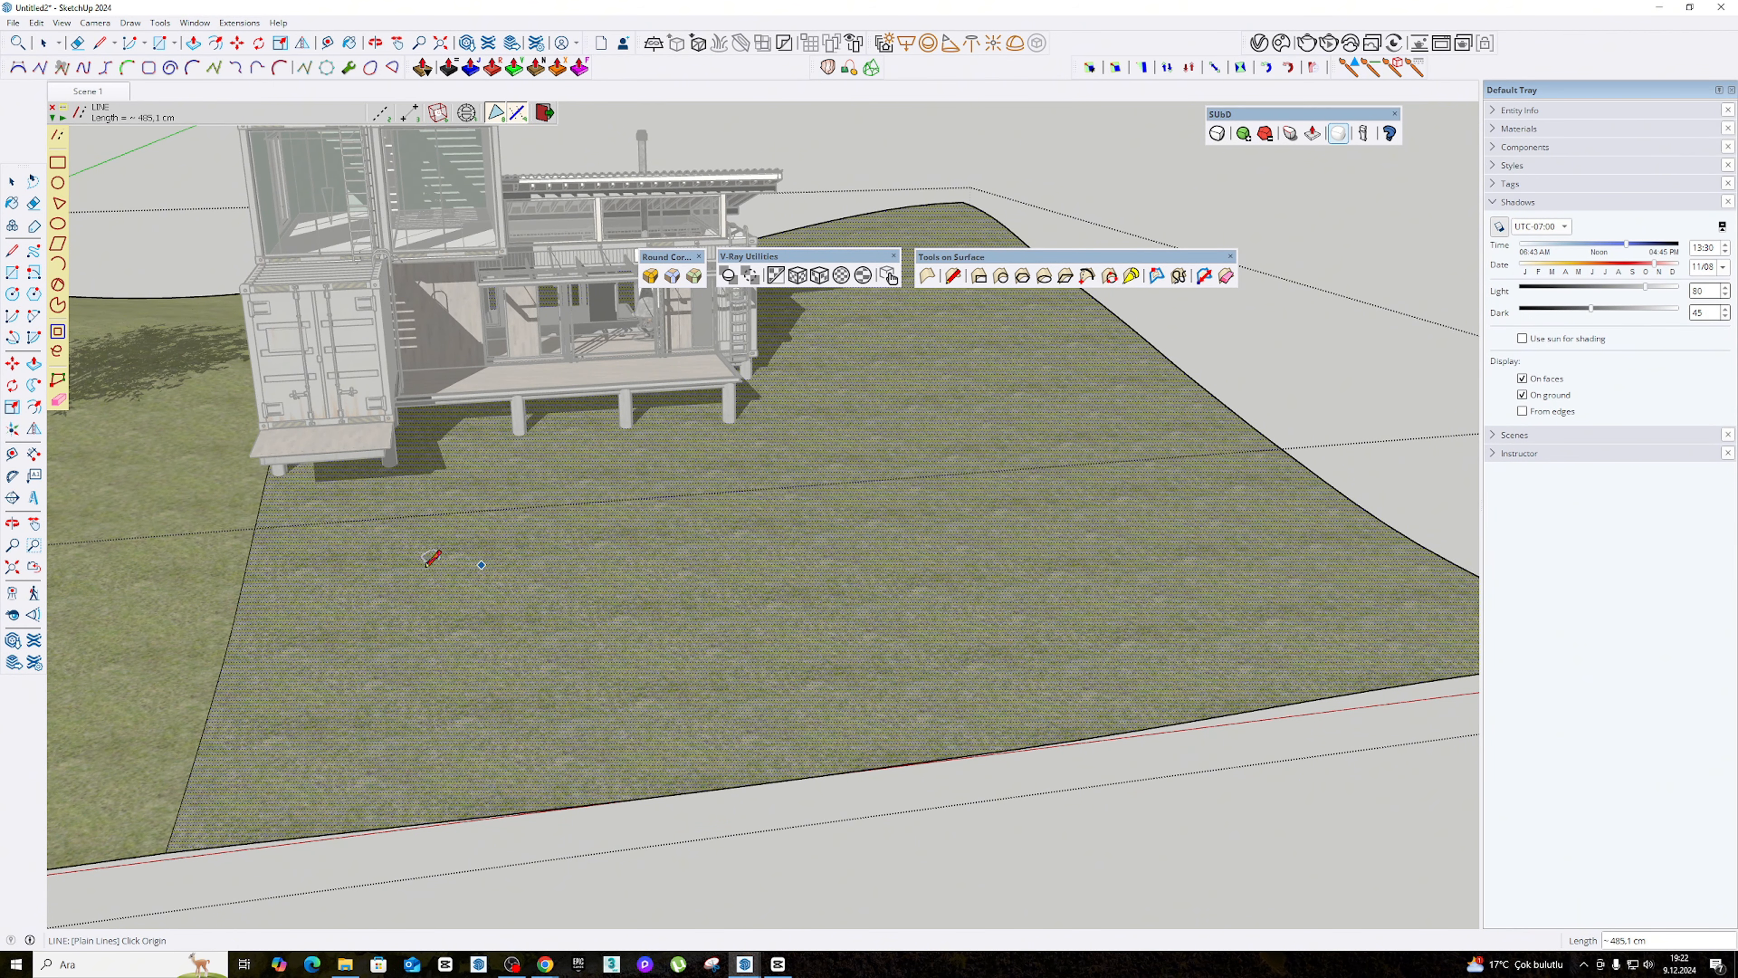
pyautogui.click(236, 608)
pyautogui.click(1312, 471)
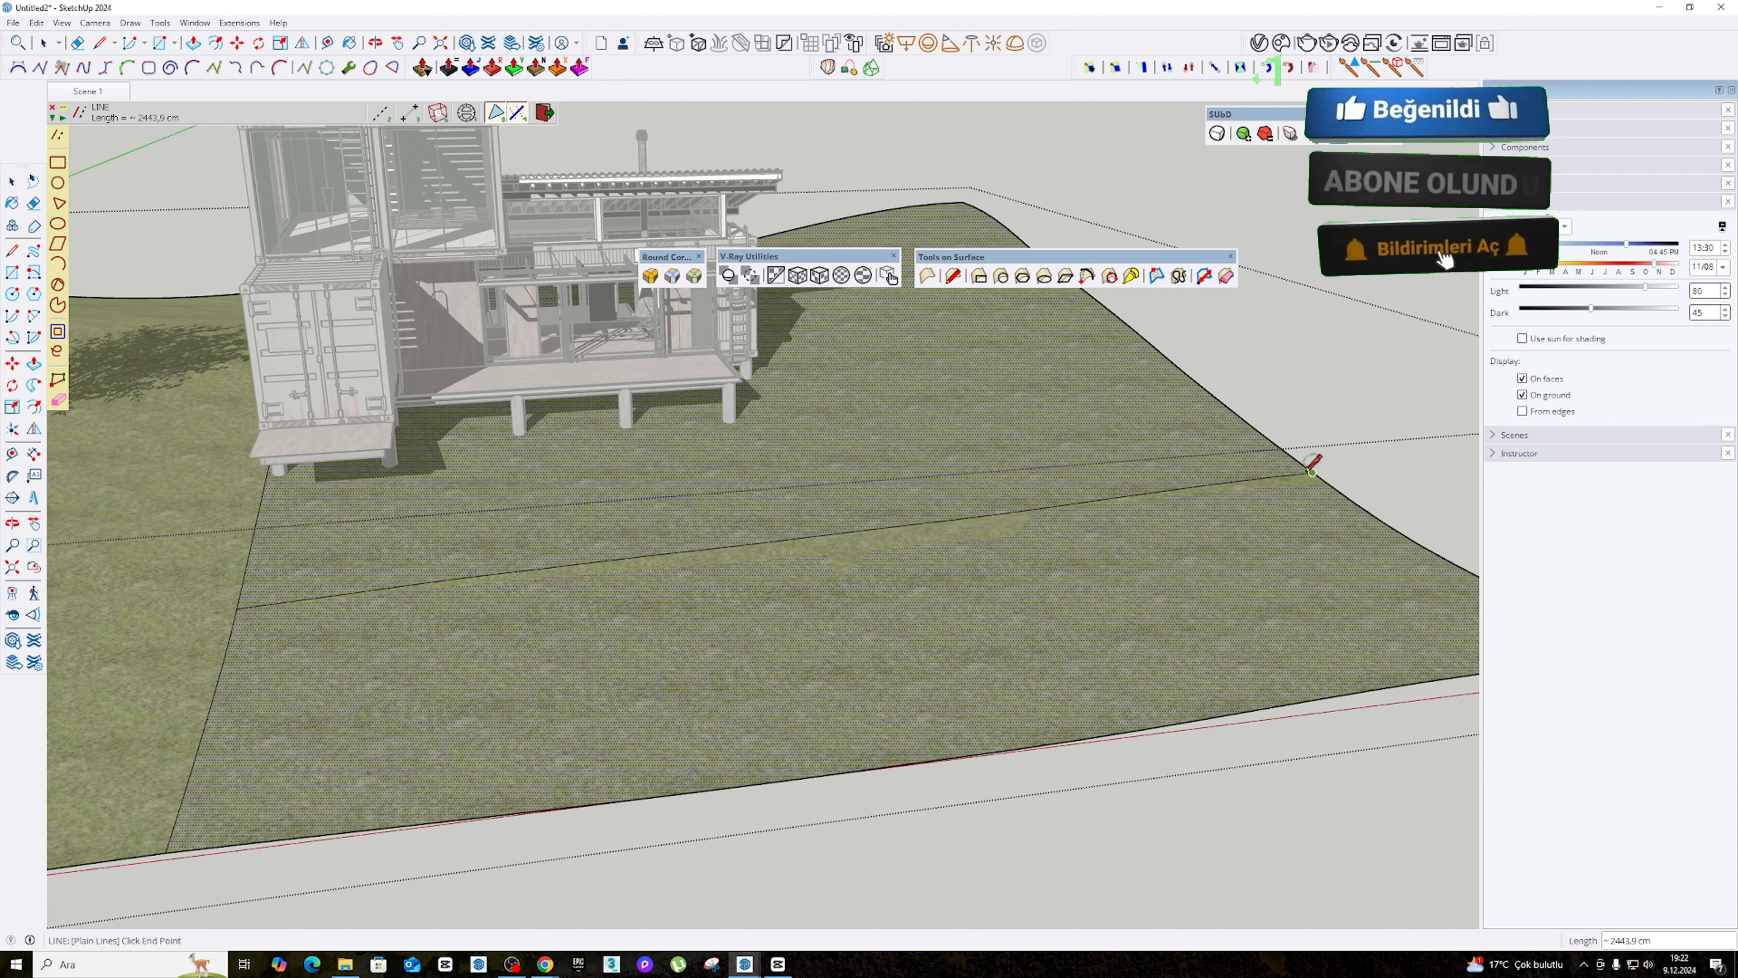
pyautogui.press('space')
pyautogui.moveTo(890, 582)
pyautogui.mouseDown(button='middle')
pyautogui.moveTo(962, 660)
pyautogui.moveTo(1005, 465)
pyautogui.moveTo(1017, 609)
pyautogui.moveTo(911, 597)
pyautogui.mouseUp(button='middle')
pyautogui.click(909, 602)
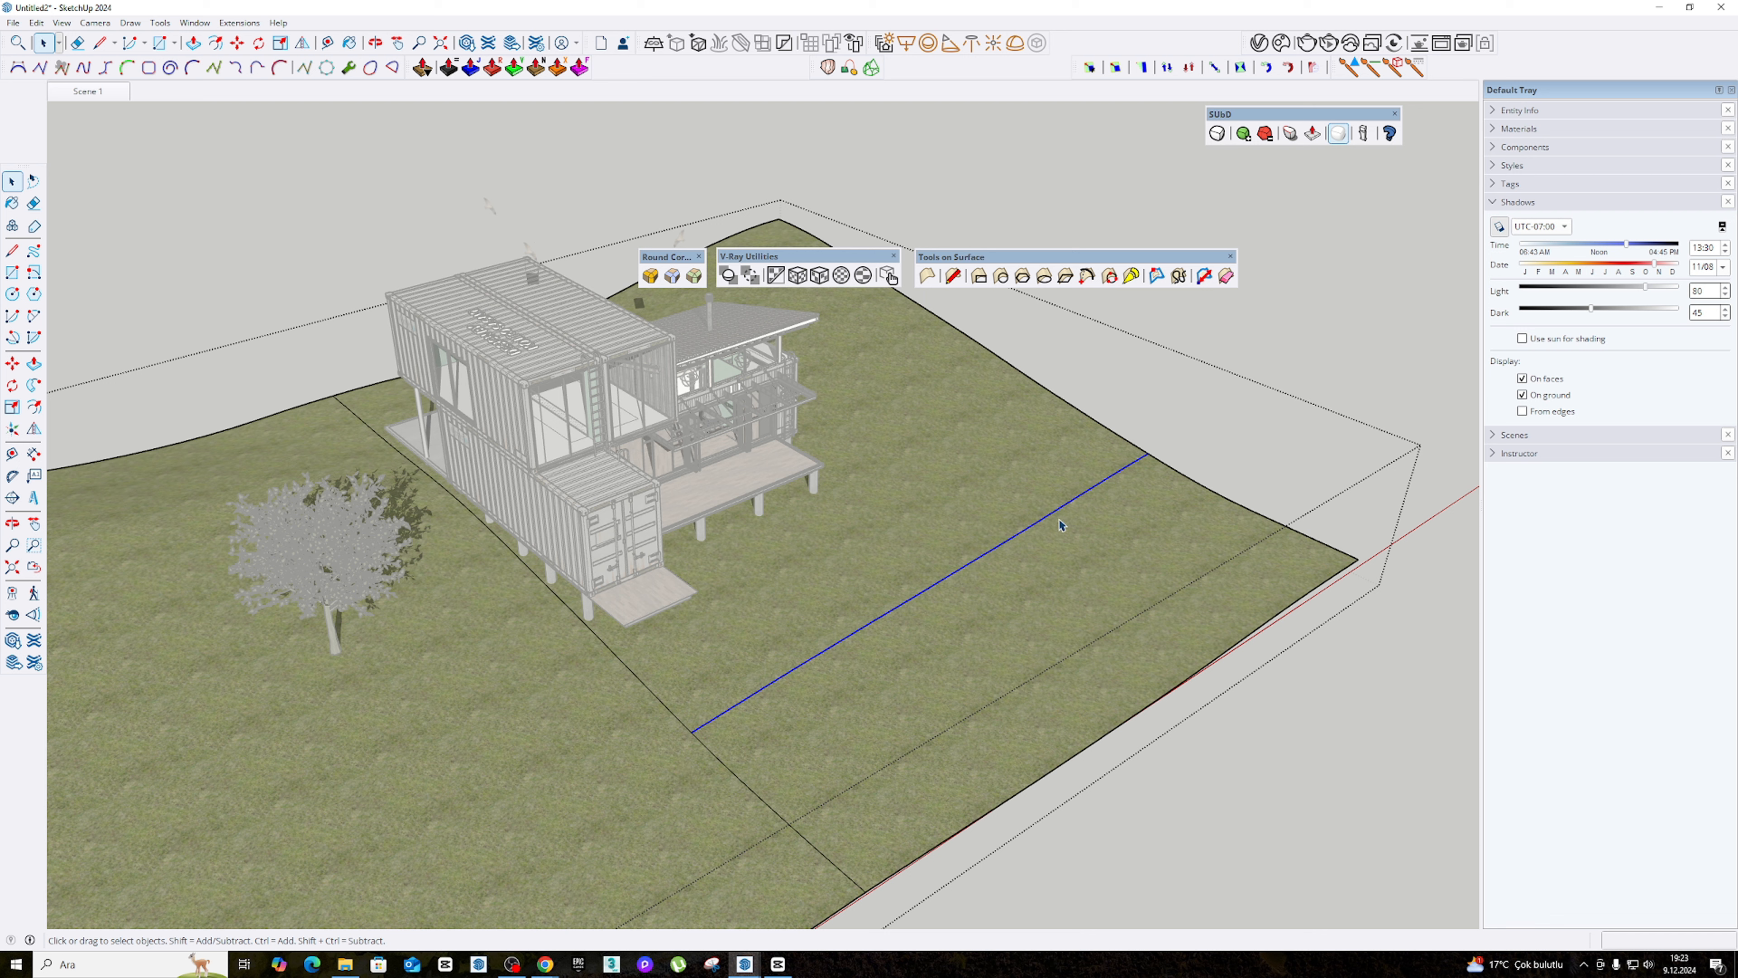
pyautogui.click(660, 703)
pyautogui.click(719, 715)
# - Offset the outline of the front terrain strip inward by about 36 cm with Tools on Surface, and select the inner face
pyautogui.moveTo(982, 262); pyautogui.dragTo(988, 253)
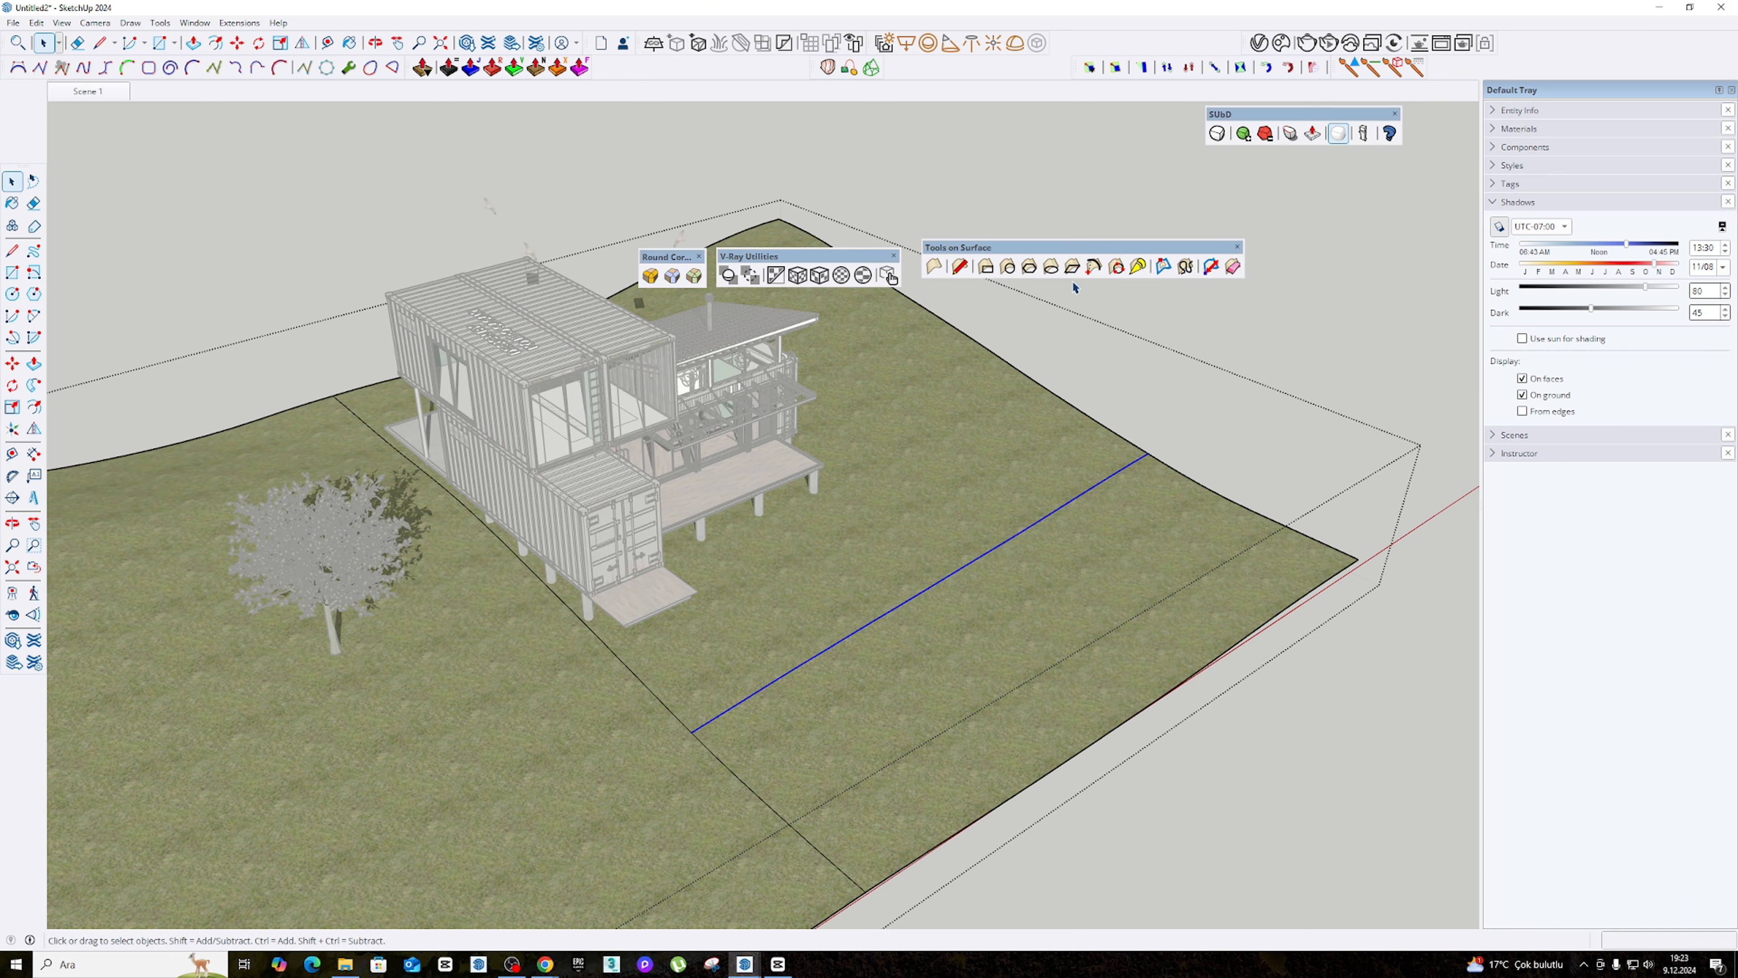
pyautogui.click(1165, 267)
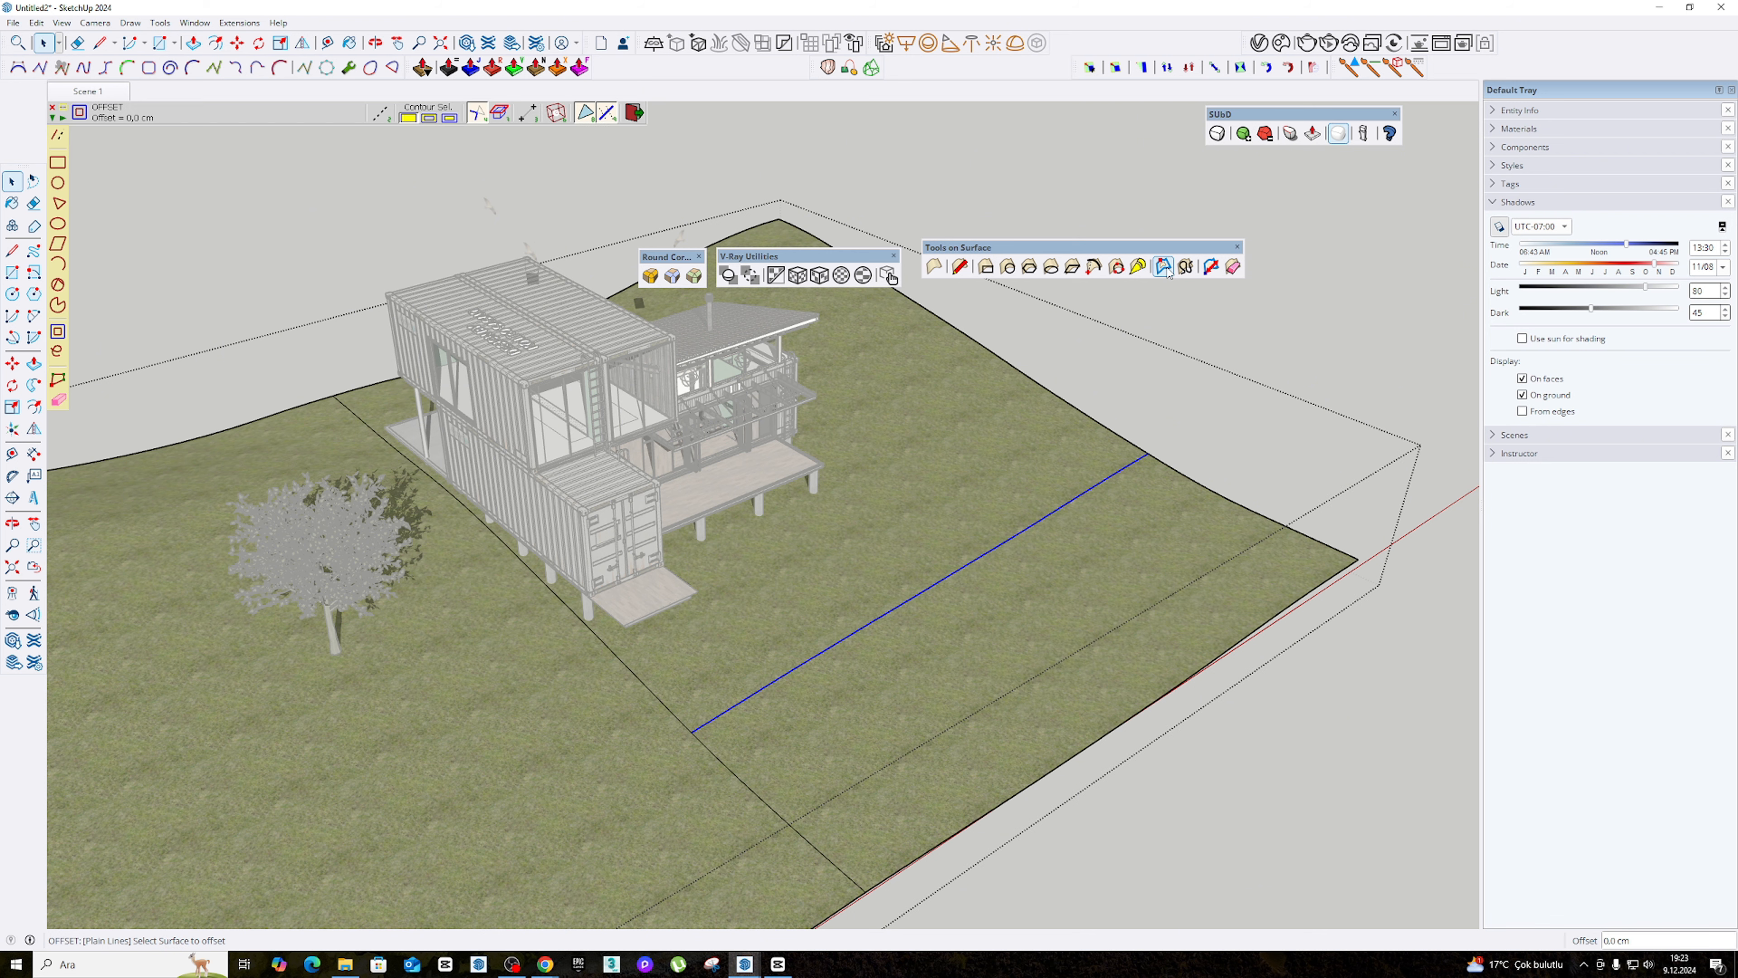
pyautogui.click(1080, 573)
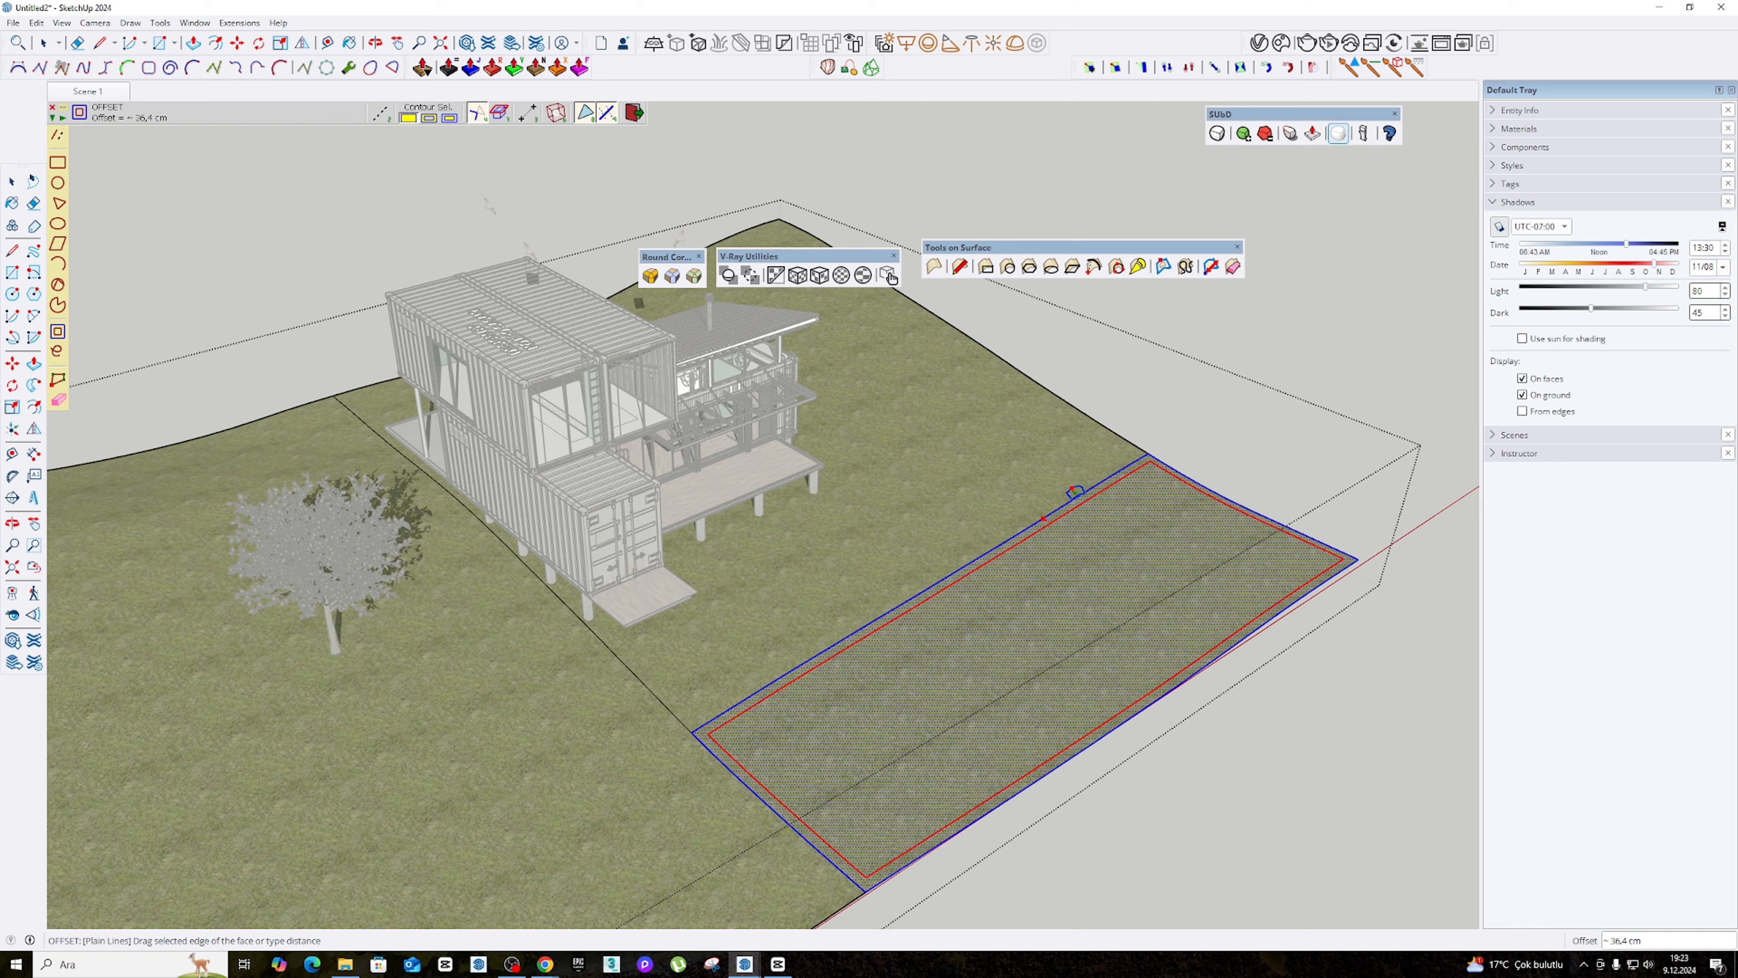
pyautogui.click(1071, 488)
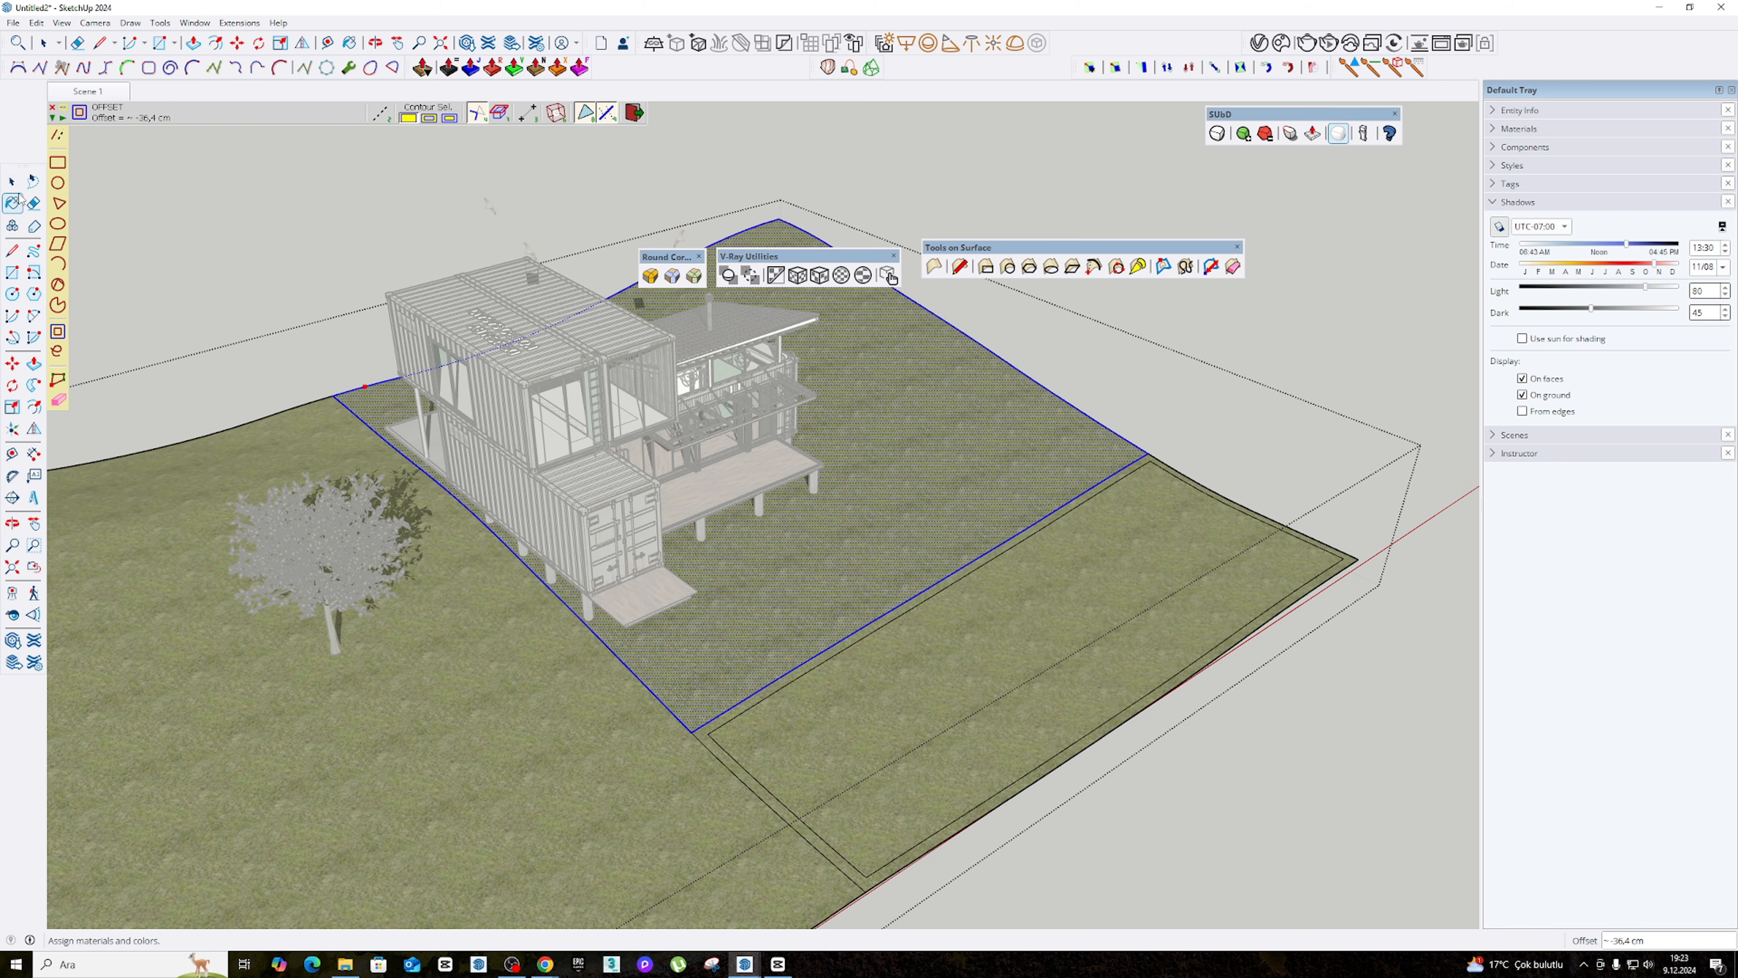
pyautogui.press('space')
pyautogui.click(948, 669)
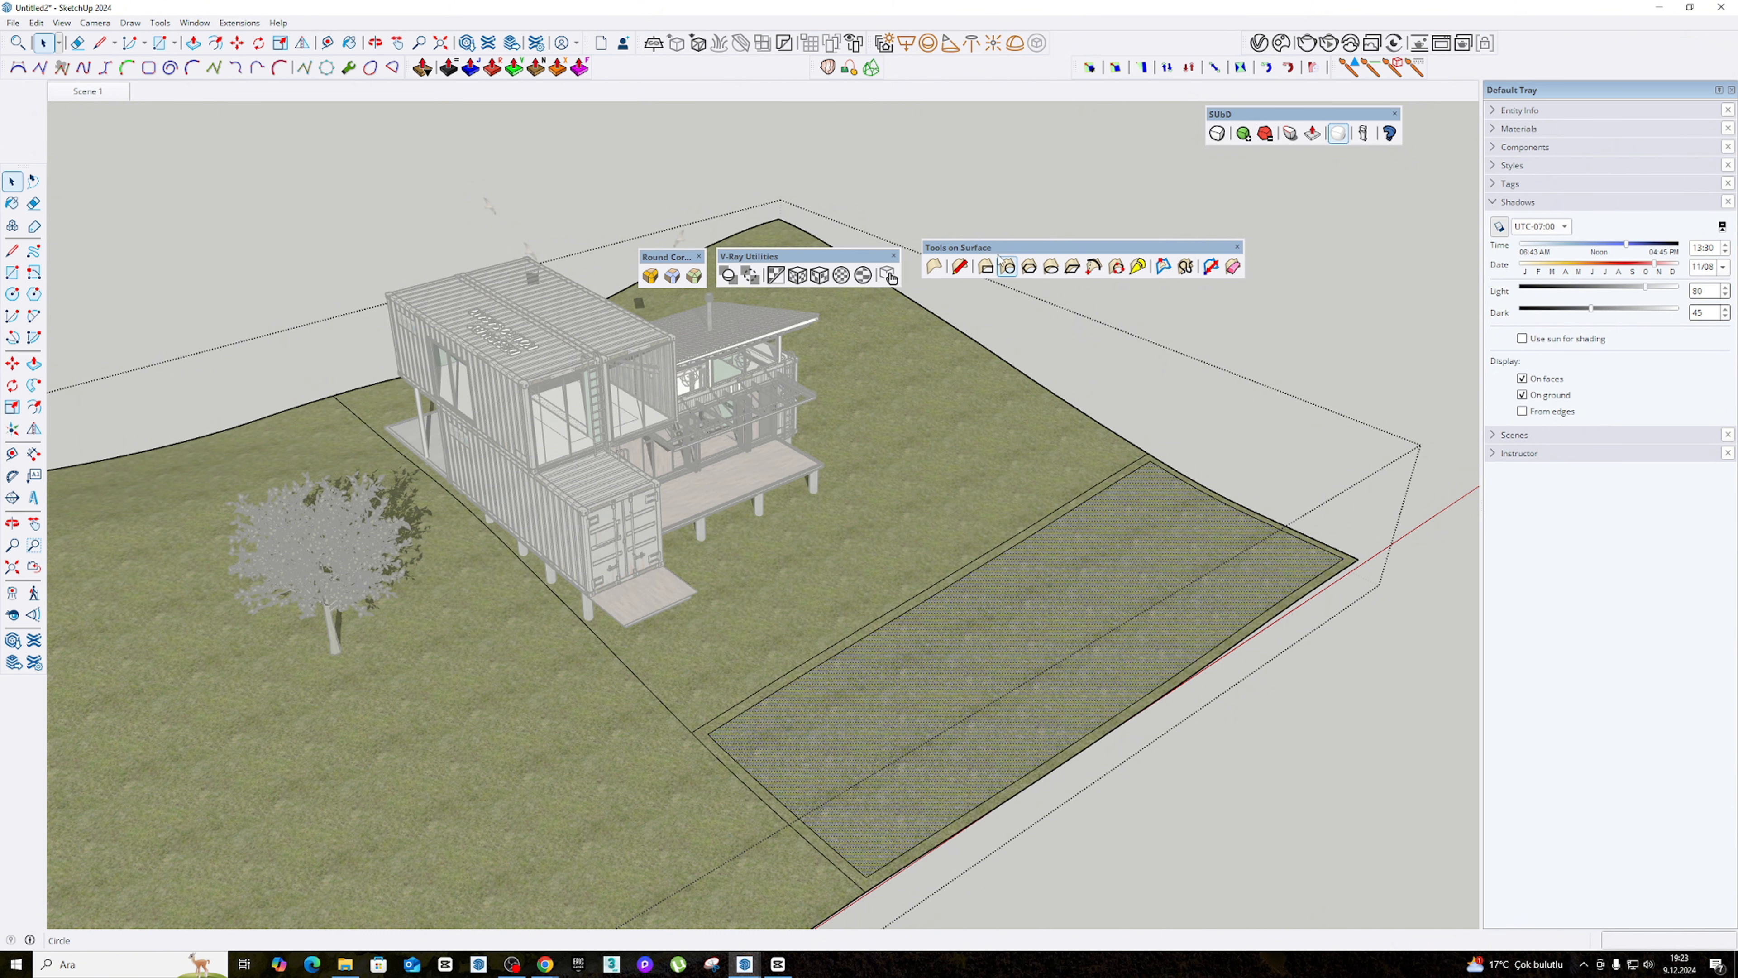
# - Place the Tools on Surface and SUbD toolbars in line with the V-Ray Utilities toolbar, and leave the terrain group
pyautogui.moveTo(1003, 250); pyautogui.dragTo(997, 260)
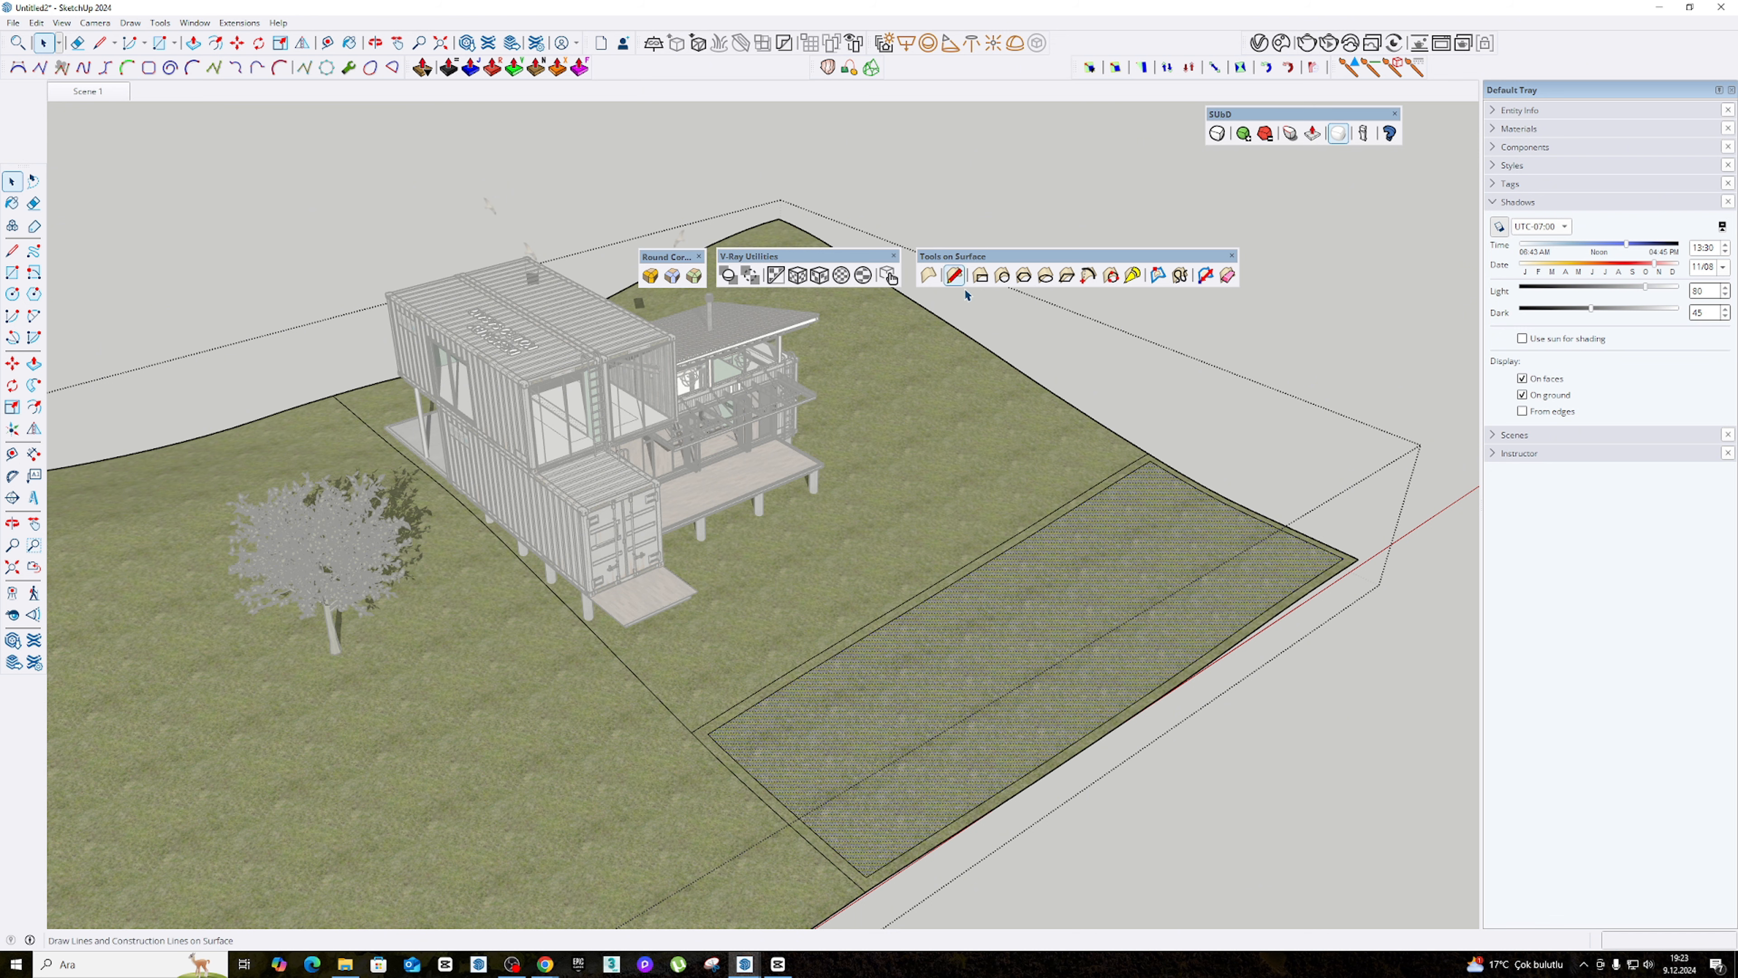
pyautogui.moveTo(1001, 258); pyautogui.dragTo(997, 261)
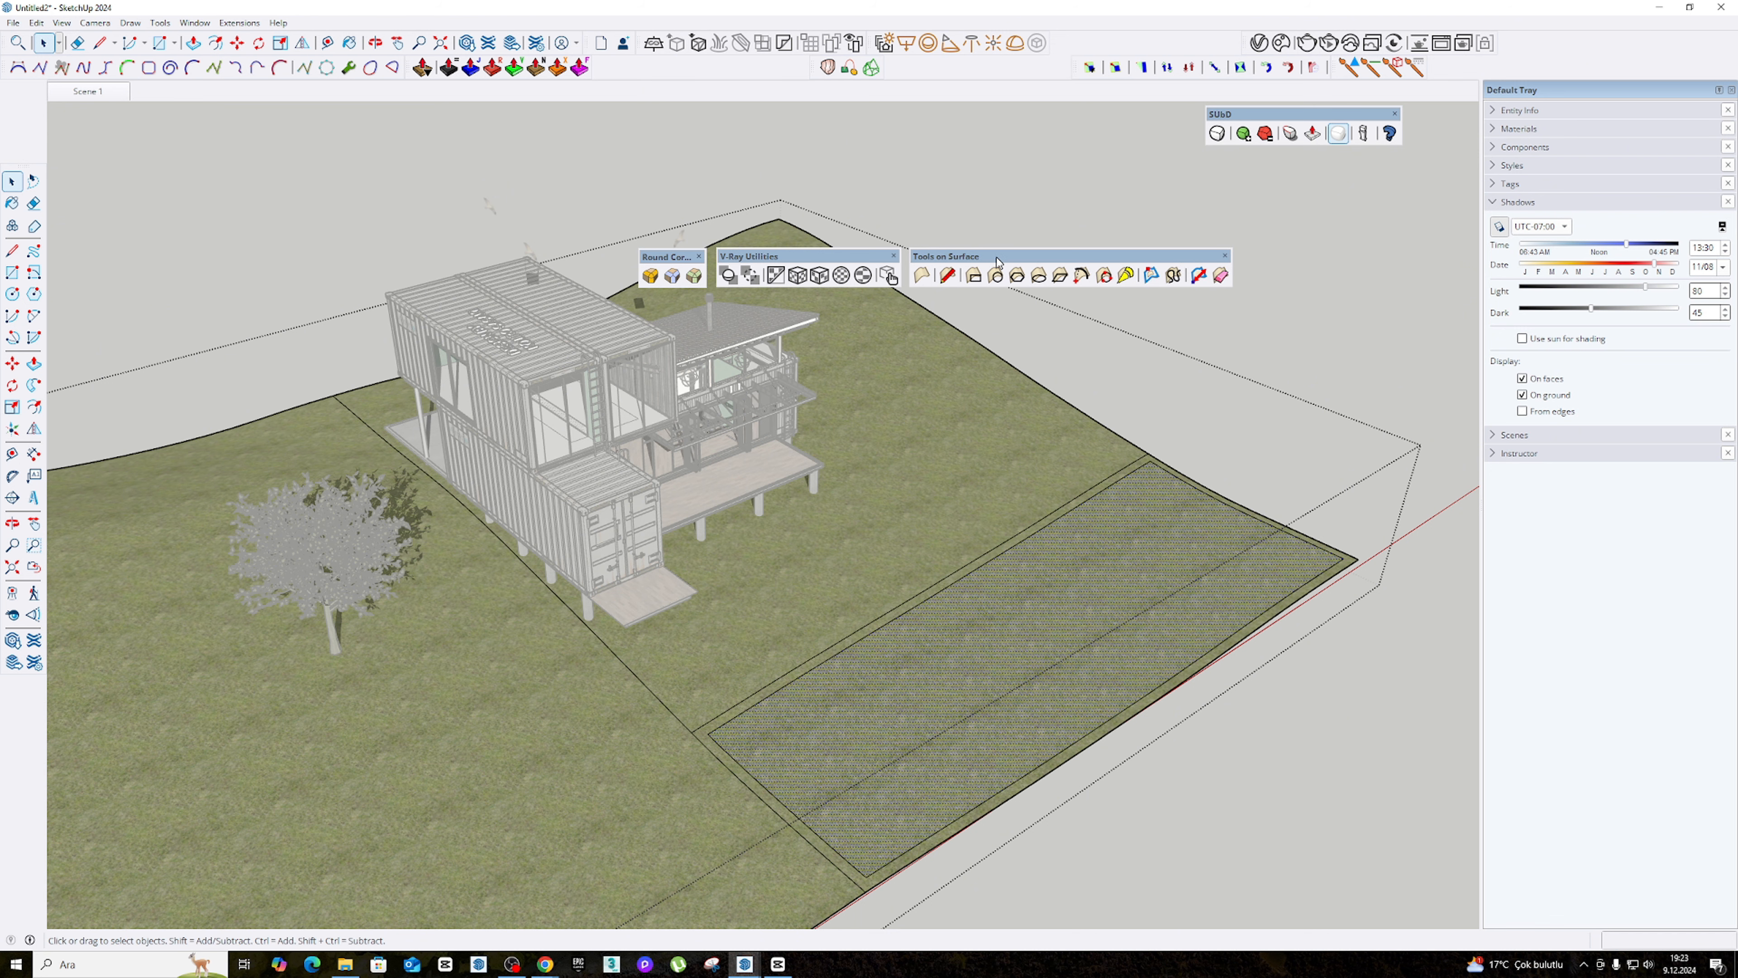
pyautogui.click(1309, 333)
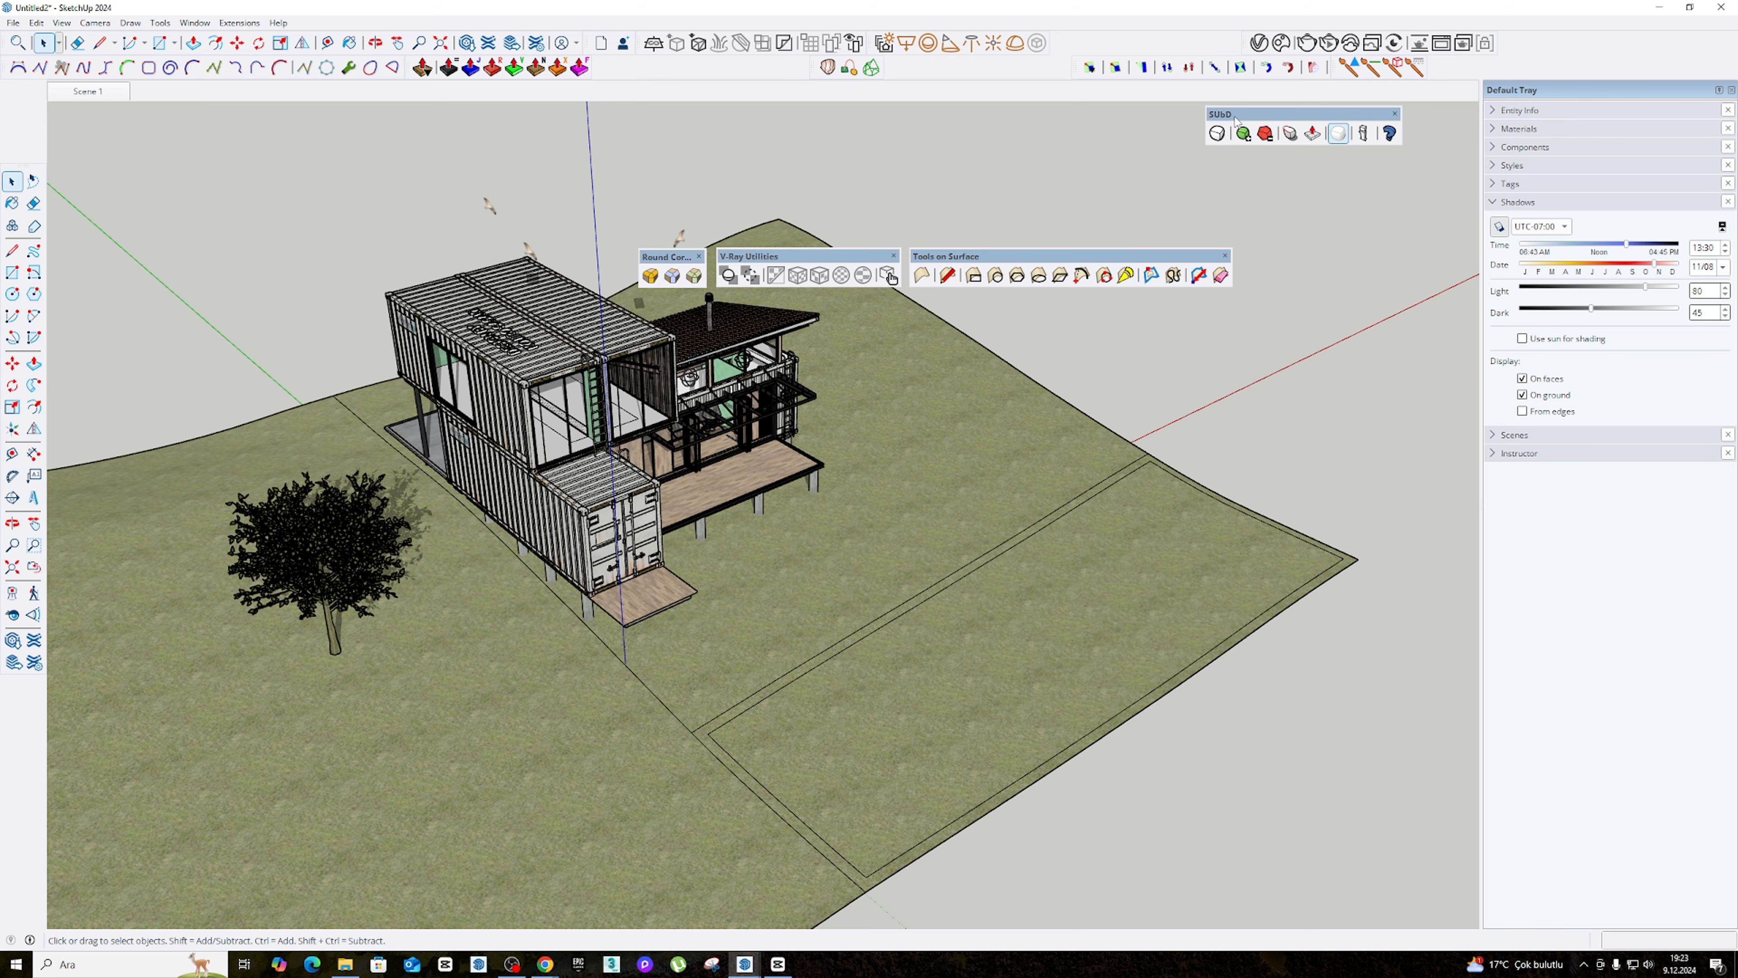
pyautogui.moveTo(1235, 119); pyautogui.dragTo(1271, 254)
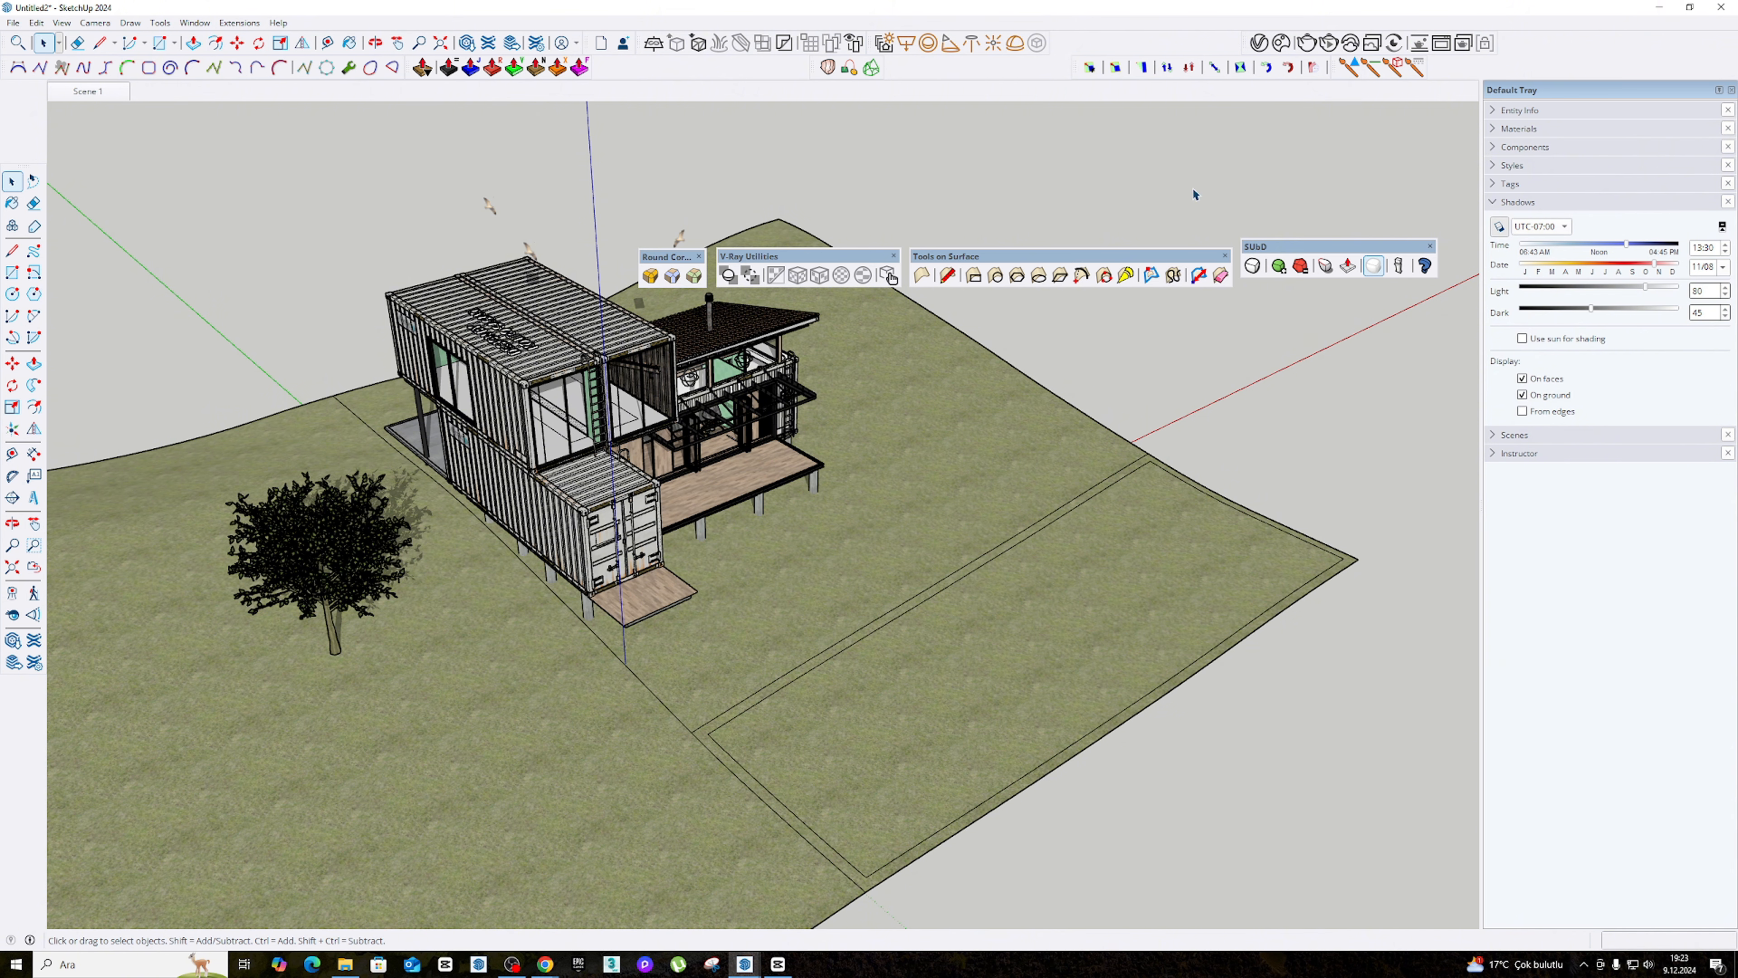
# - Draw a rectangle about 953 by 804 cm on the ground in the empty area beside the terrain
pyautogui.scroll(-2, 1108, 404)
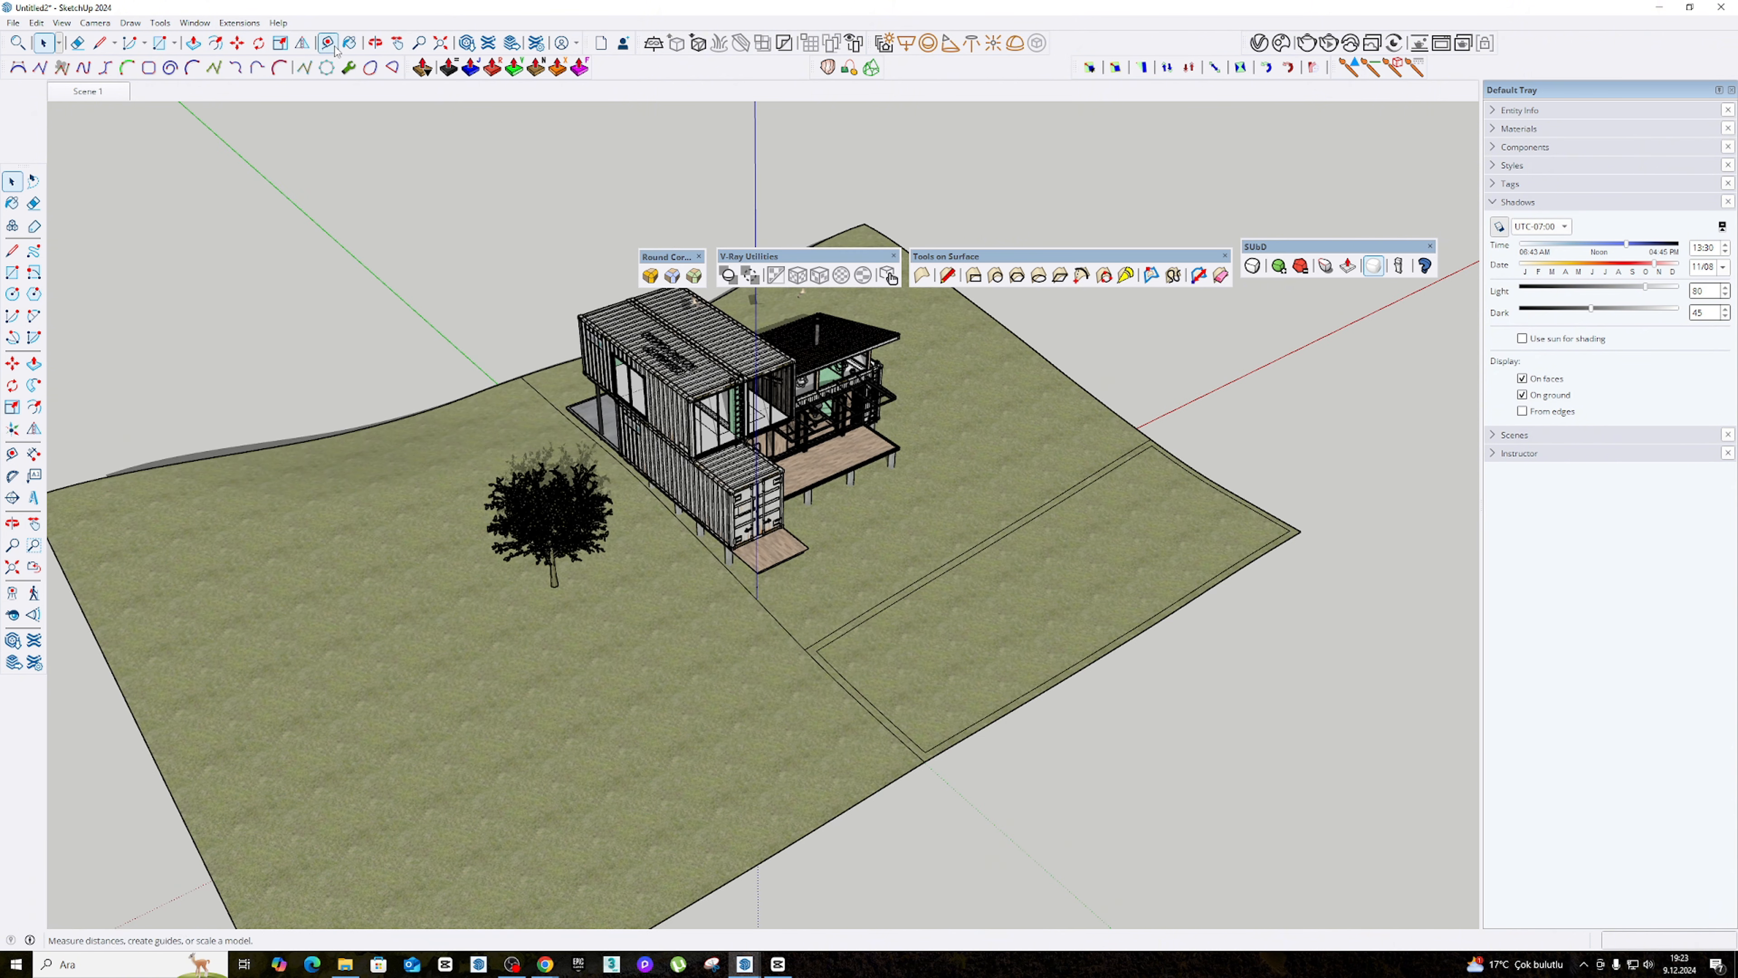
pyautogui.click(34, 524)
pyautogui.moveTo(900, 397); pyautogui.dragTo(519, 493)
pyautogui.rightClick(981, 381)
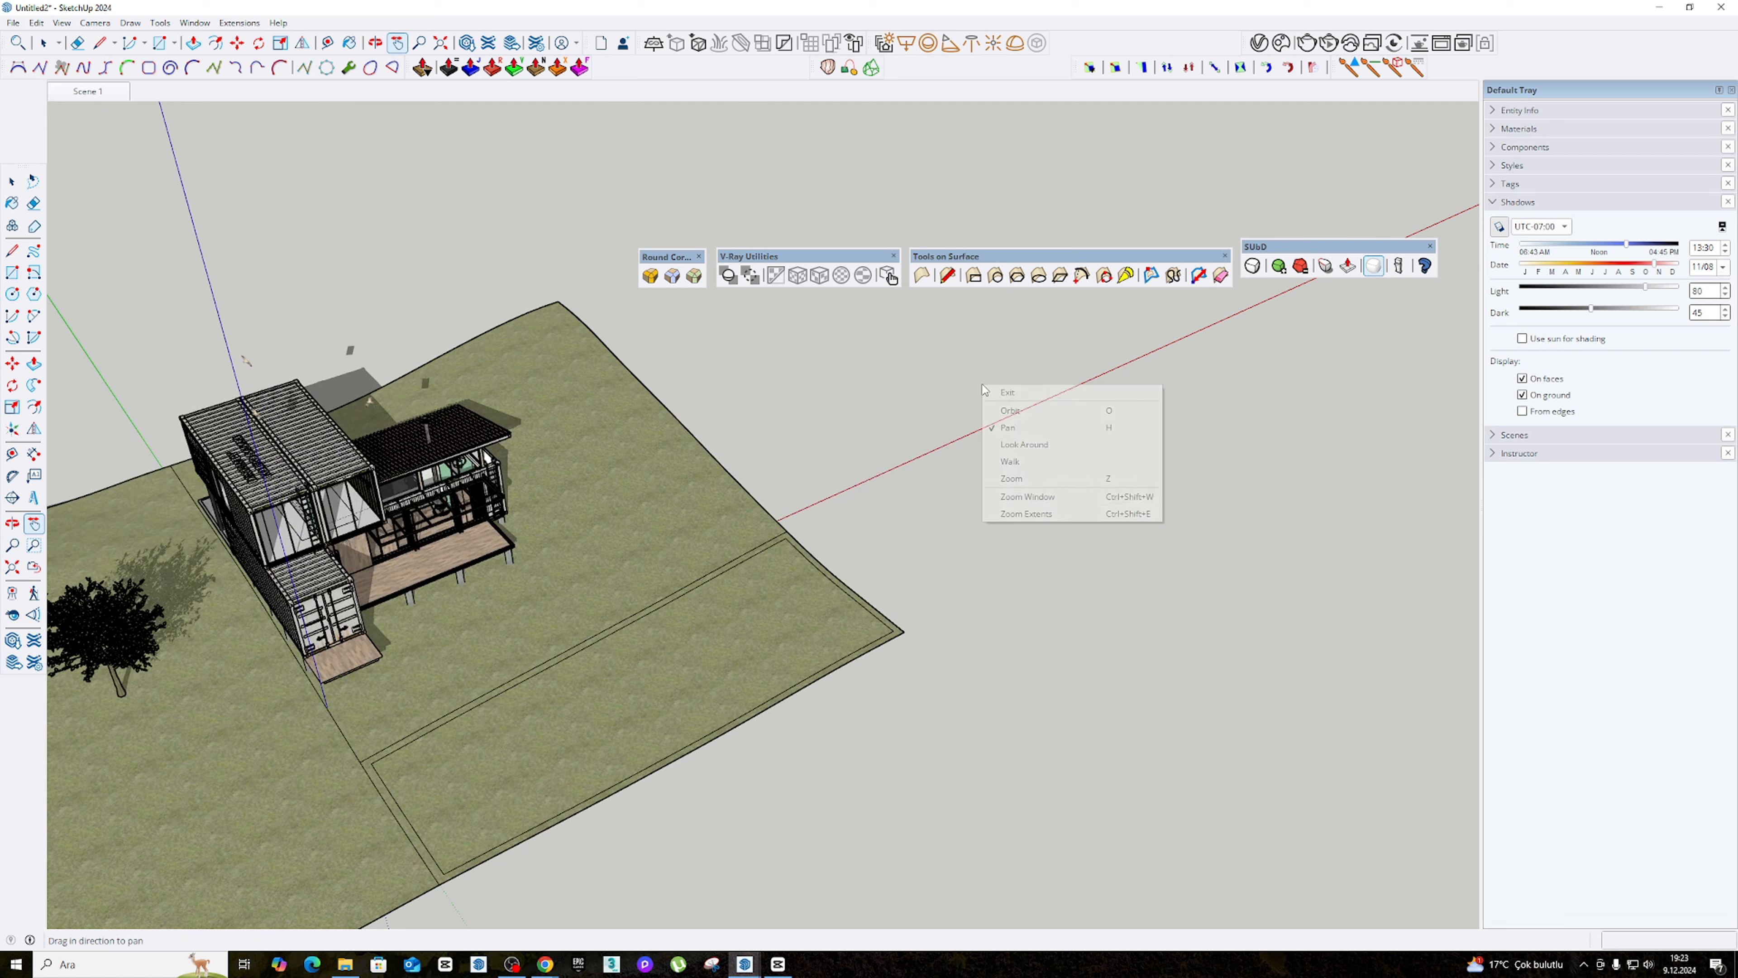
pyautogui.click(1006, 391)
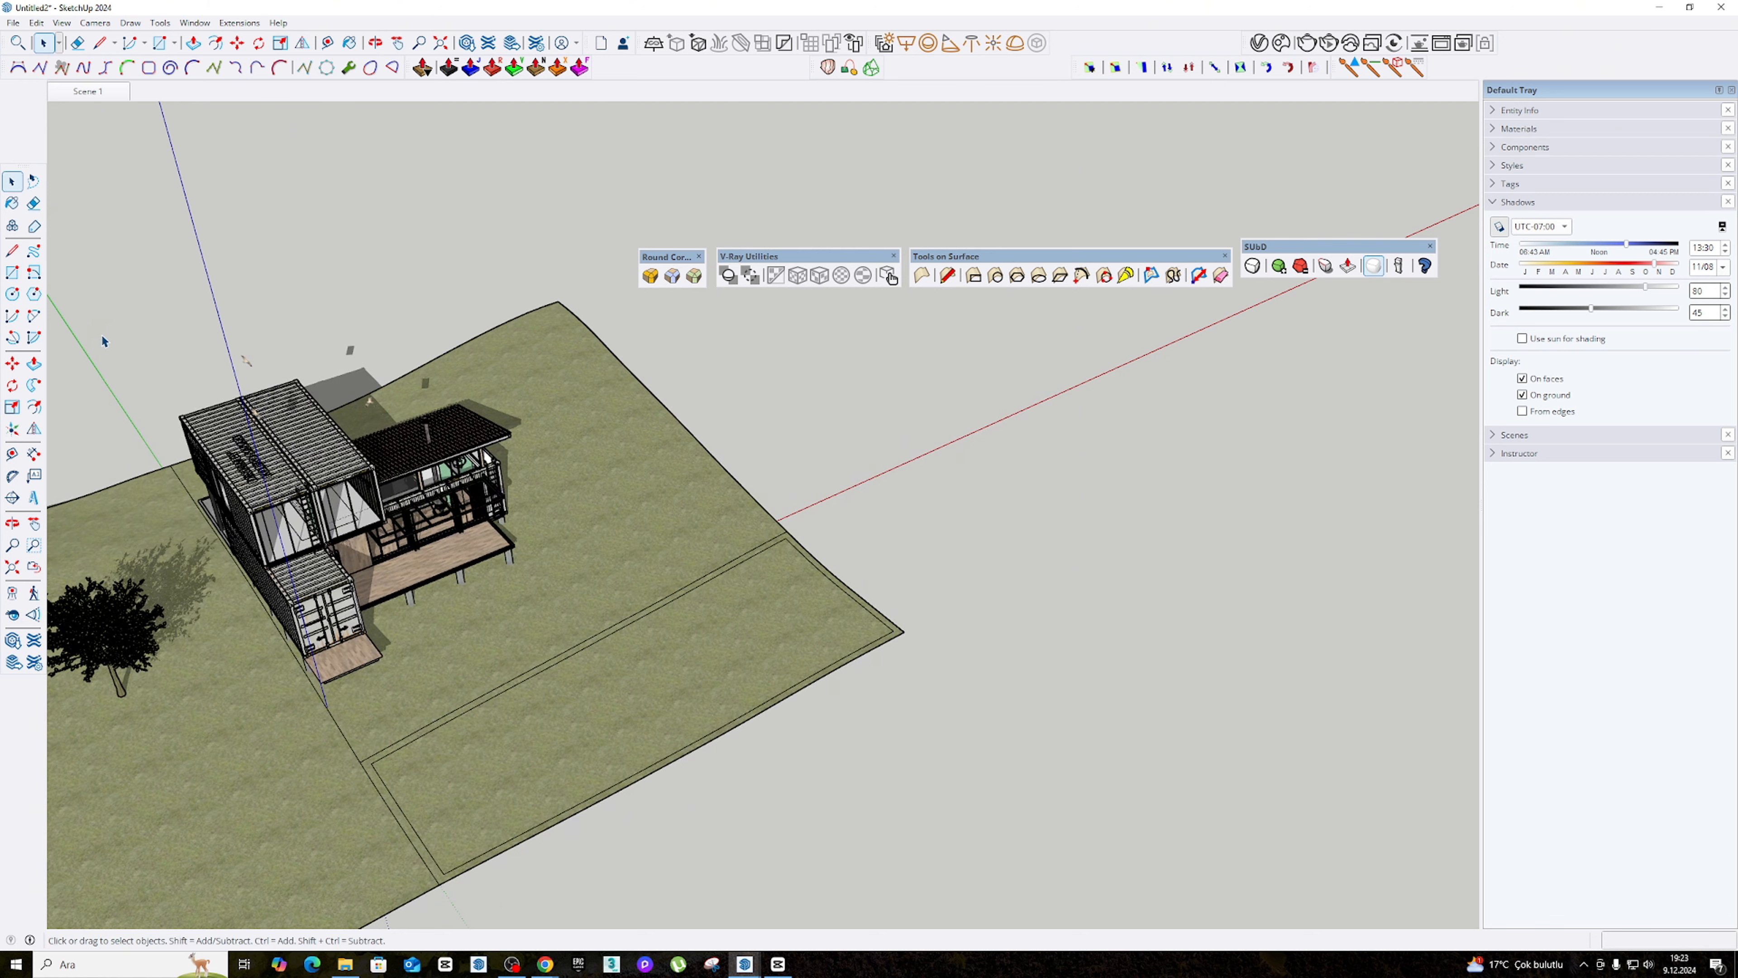
pyautogui.click(11, 272)
pyautogui.click(1004, 468)
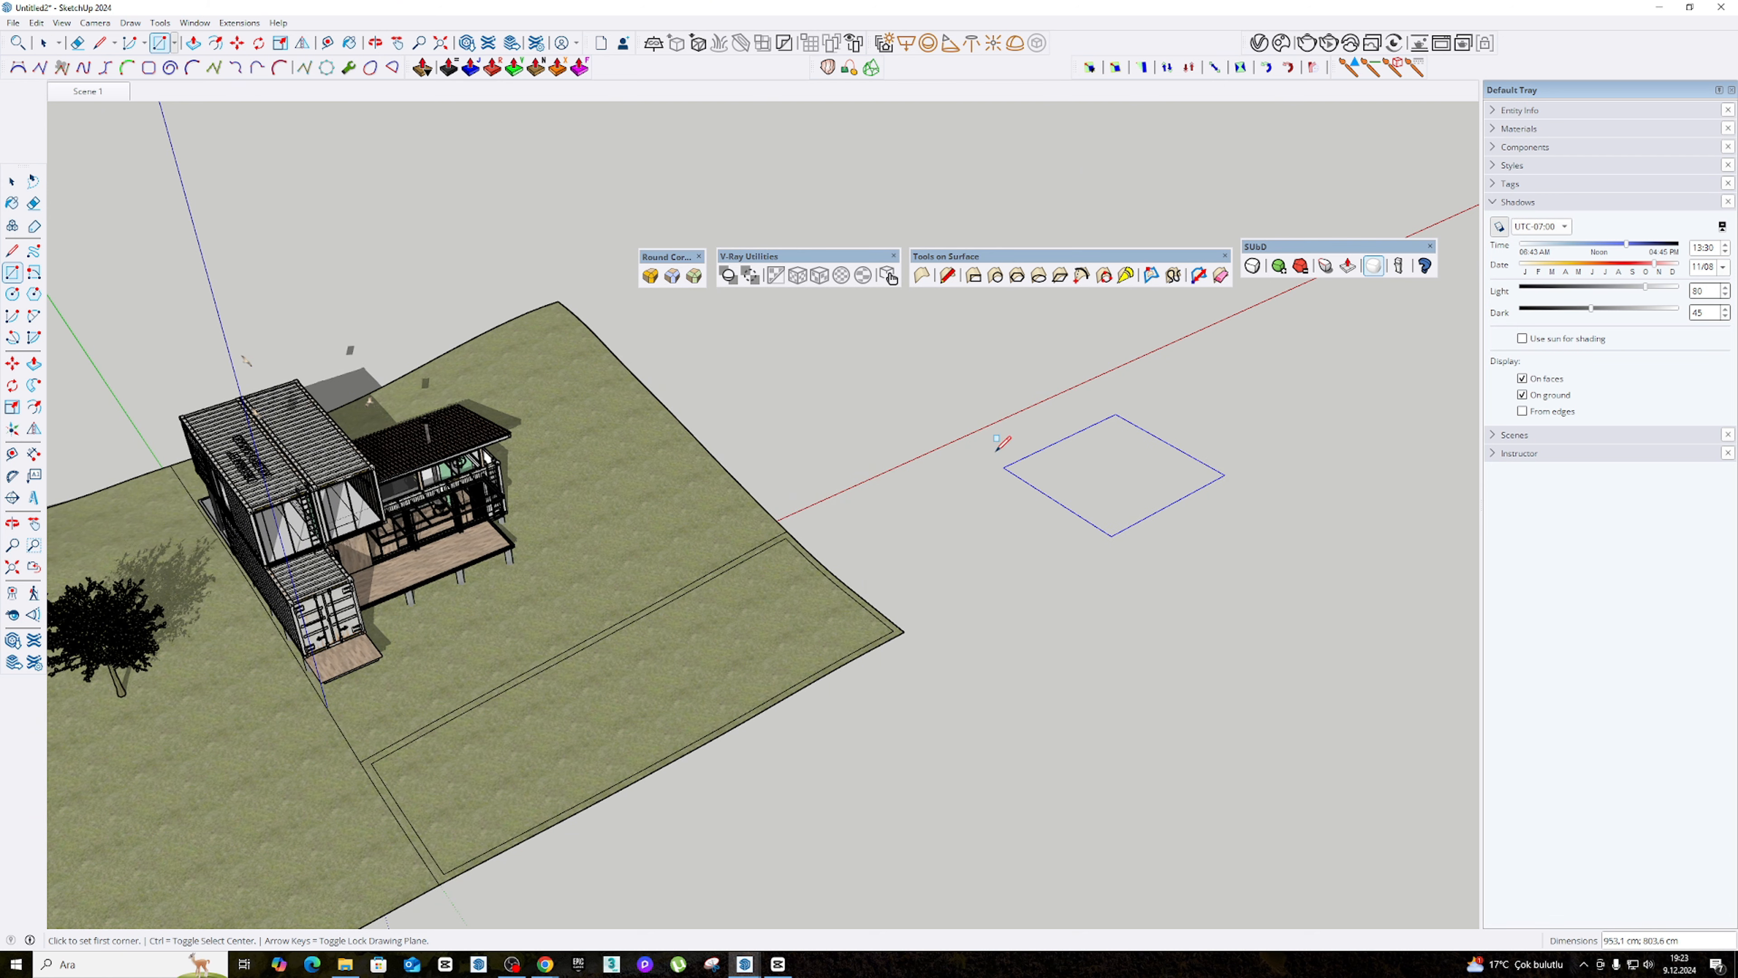
pyautogui.click(1224, 474)
# - Extrude the rectangle beside the terrain upward into a box with Push/Pull
pyautogui.click(34, 363)
pyautogui.click(1104, 463)
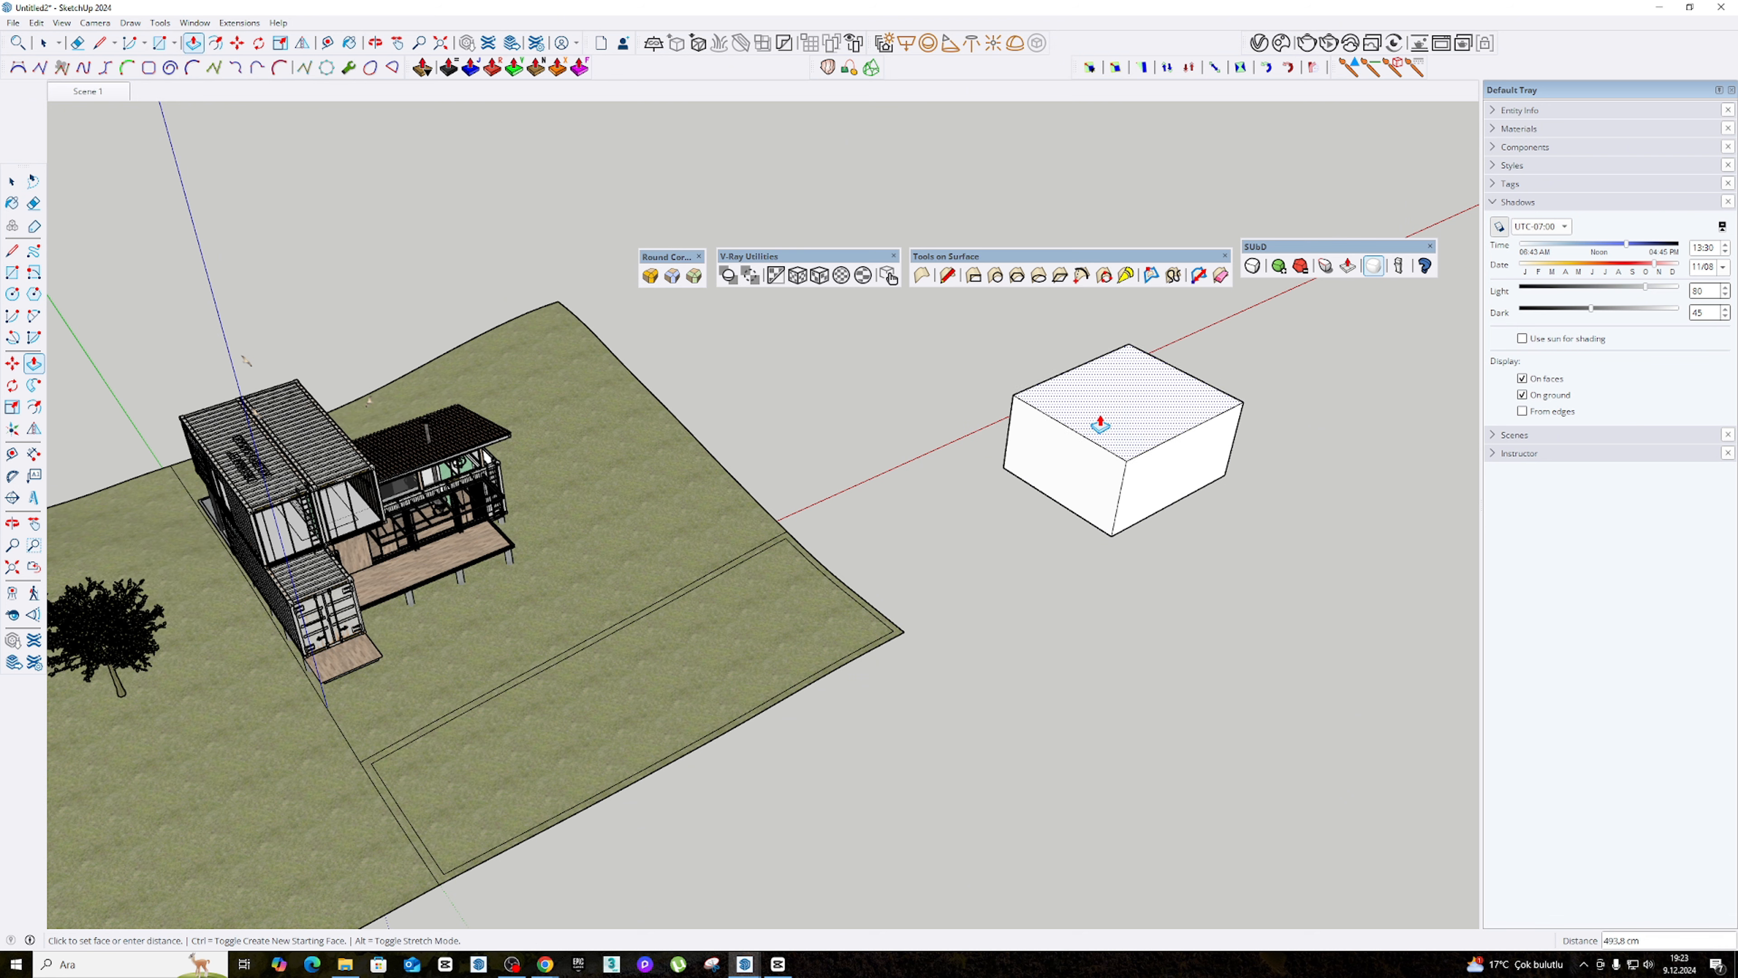
pyautogui.click(100, 238)
pyautogui.press('space')
# - Select the whole box, make it a group, and toggle it to a subdivided mesh with SUbD
pyautogui.tripleClick(1133, 402)
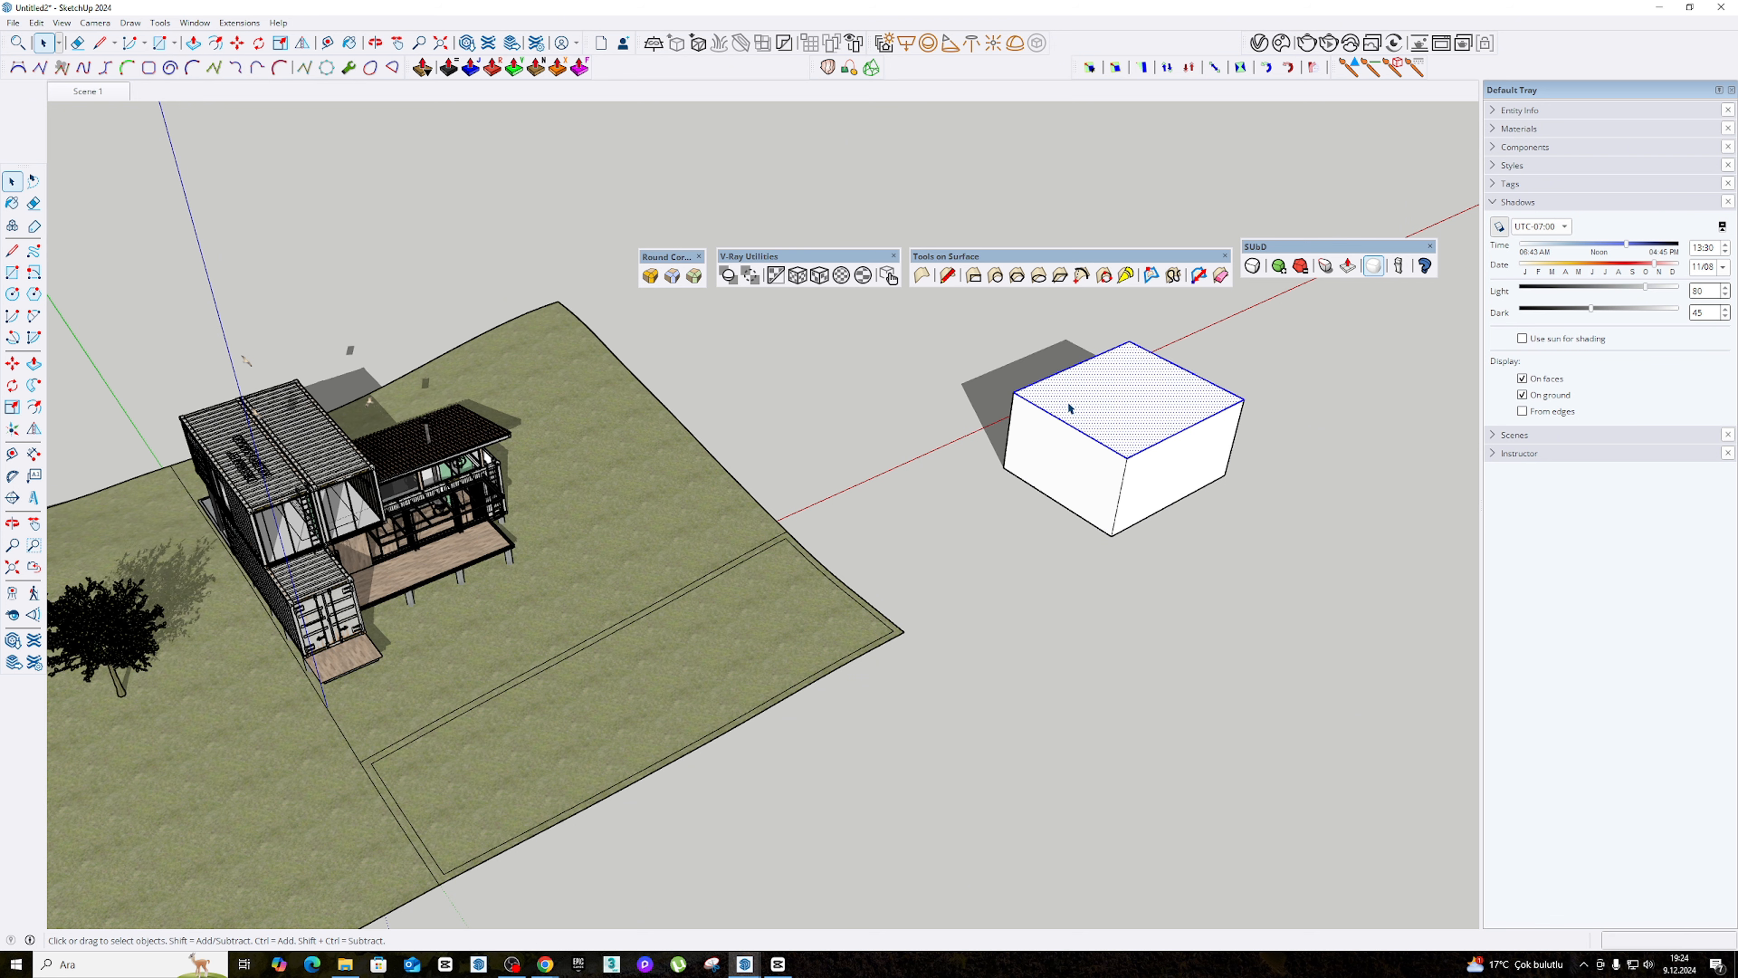
pyautogui.rightClick(1168, 393)
pyautogui.click(1215, 517)
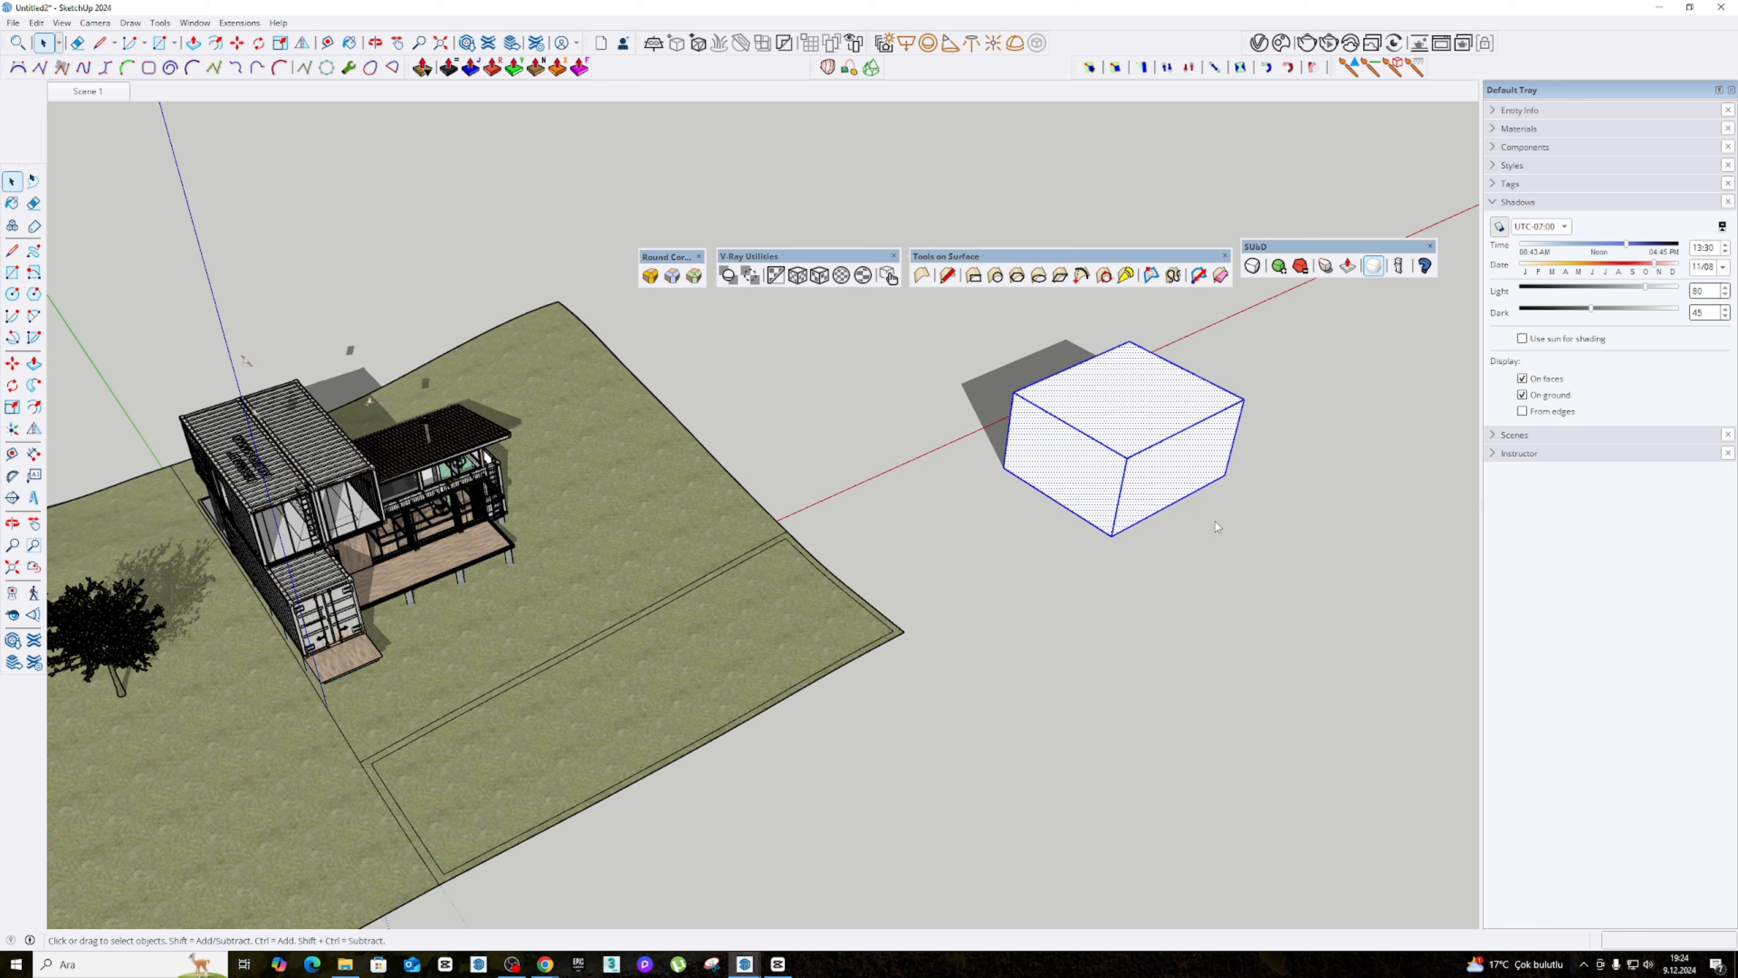
pyautogui.click(1254, 268)
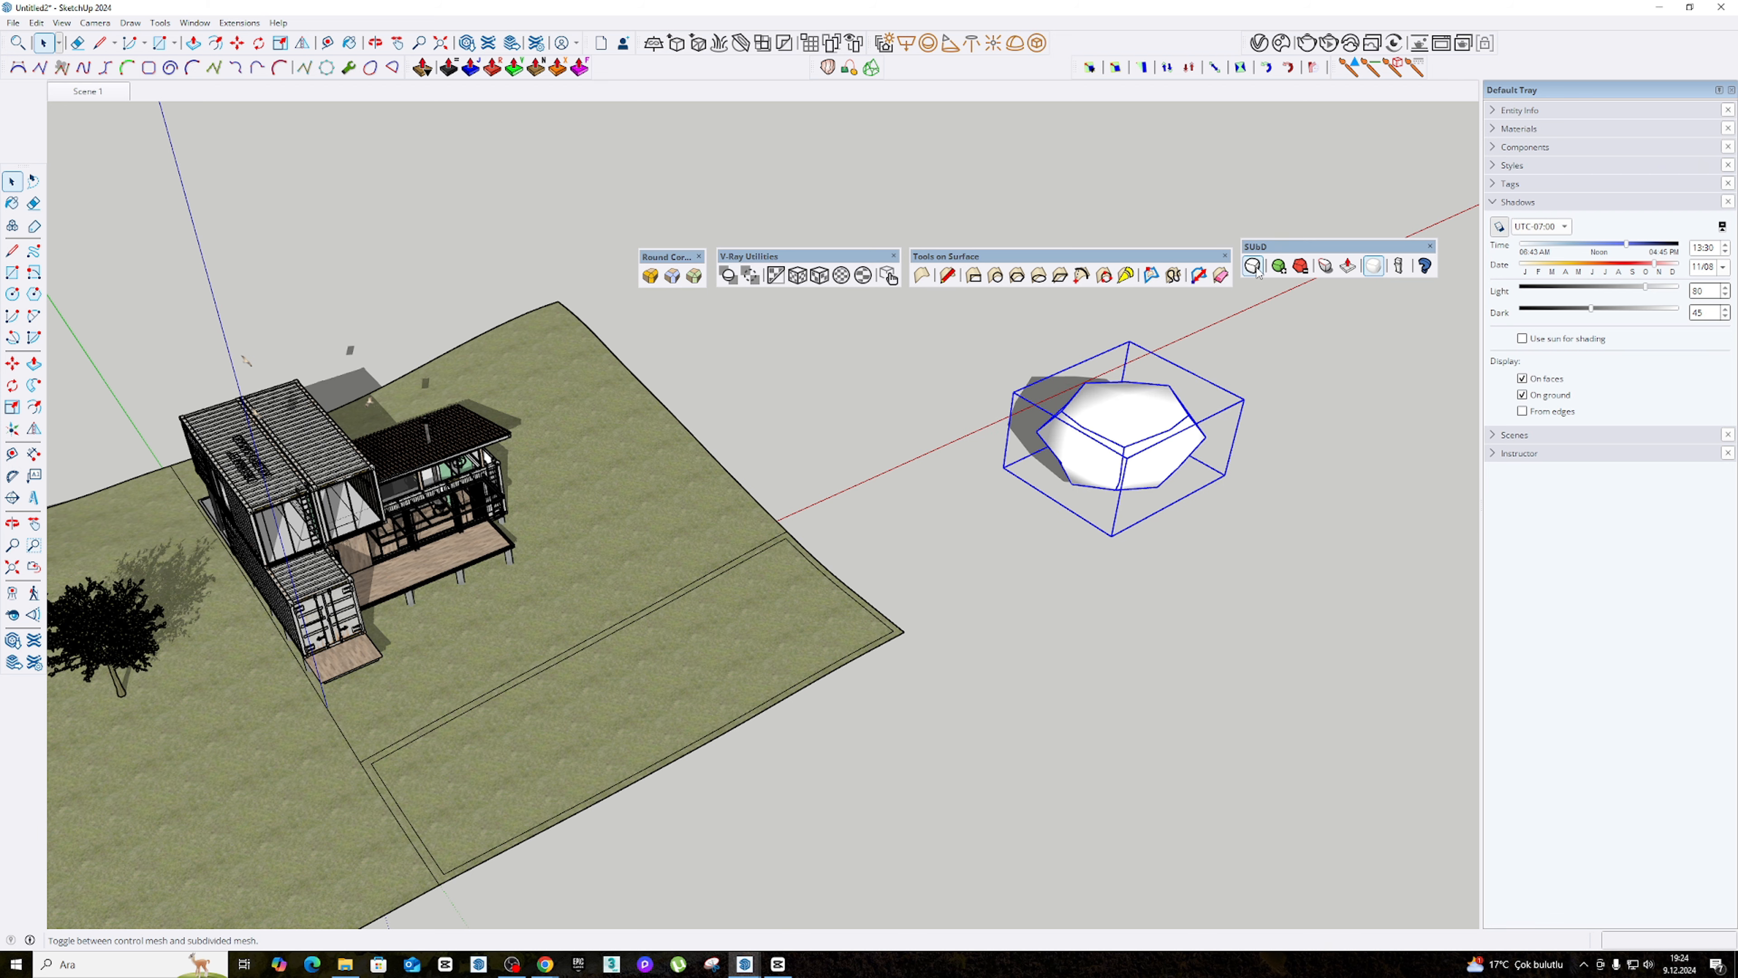
# - Increase the number of SUbD subdivisions on the rounded box
pyautogui.moveTo(1319, 396); pyautogui.dragTo(923, 303, button='middle')
pyautogui.scroll(2, 1358, 687)
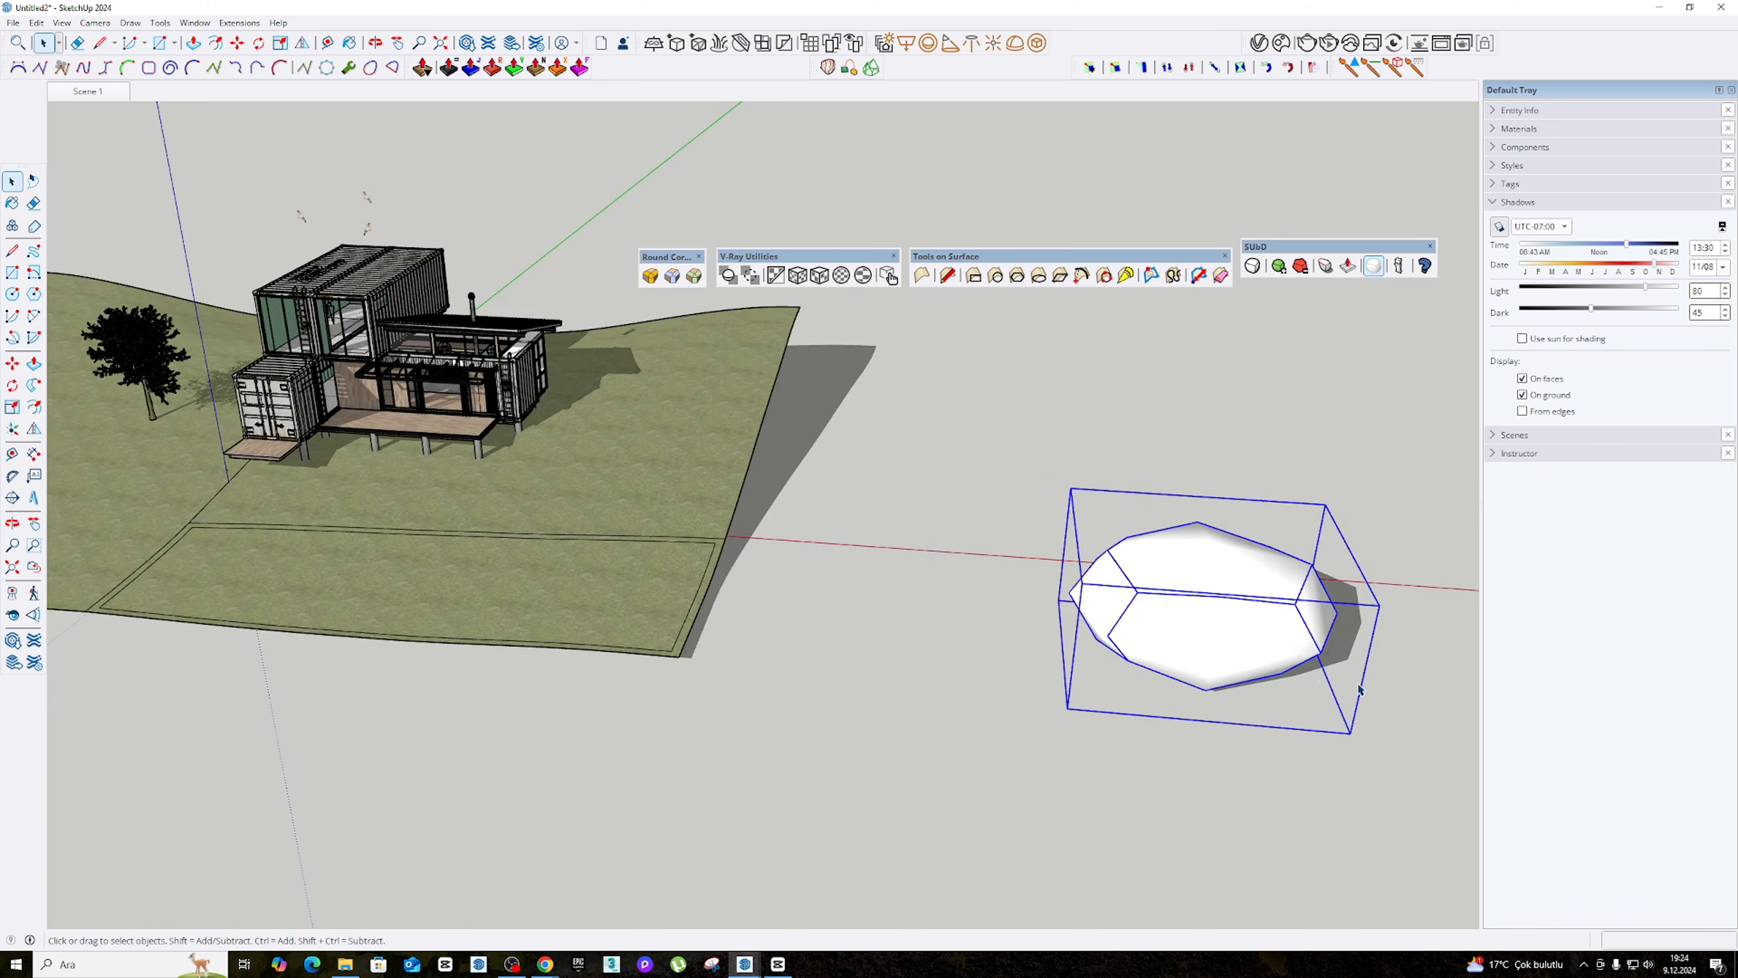
pyautogui.moveTo(1358, 687); pyautogui.dragTo(879, 544, button='middle')
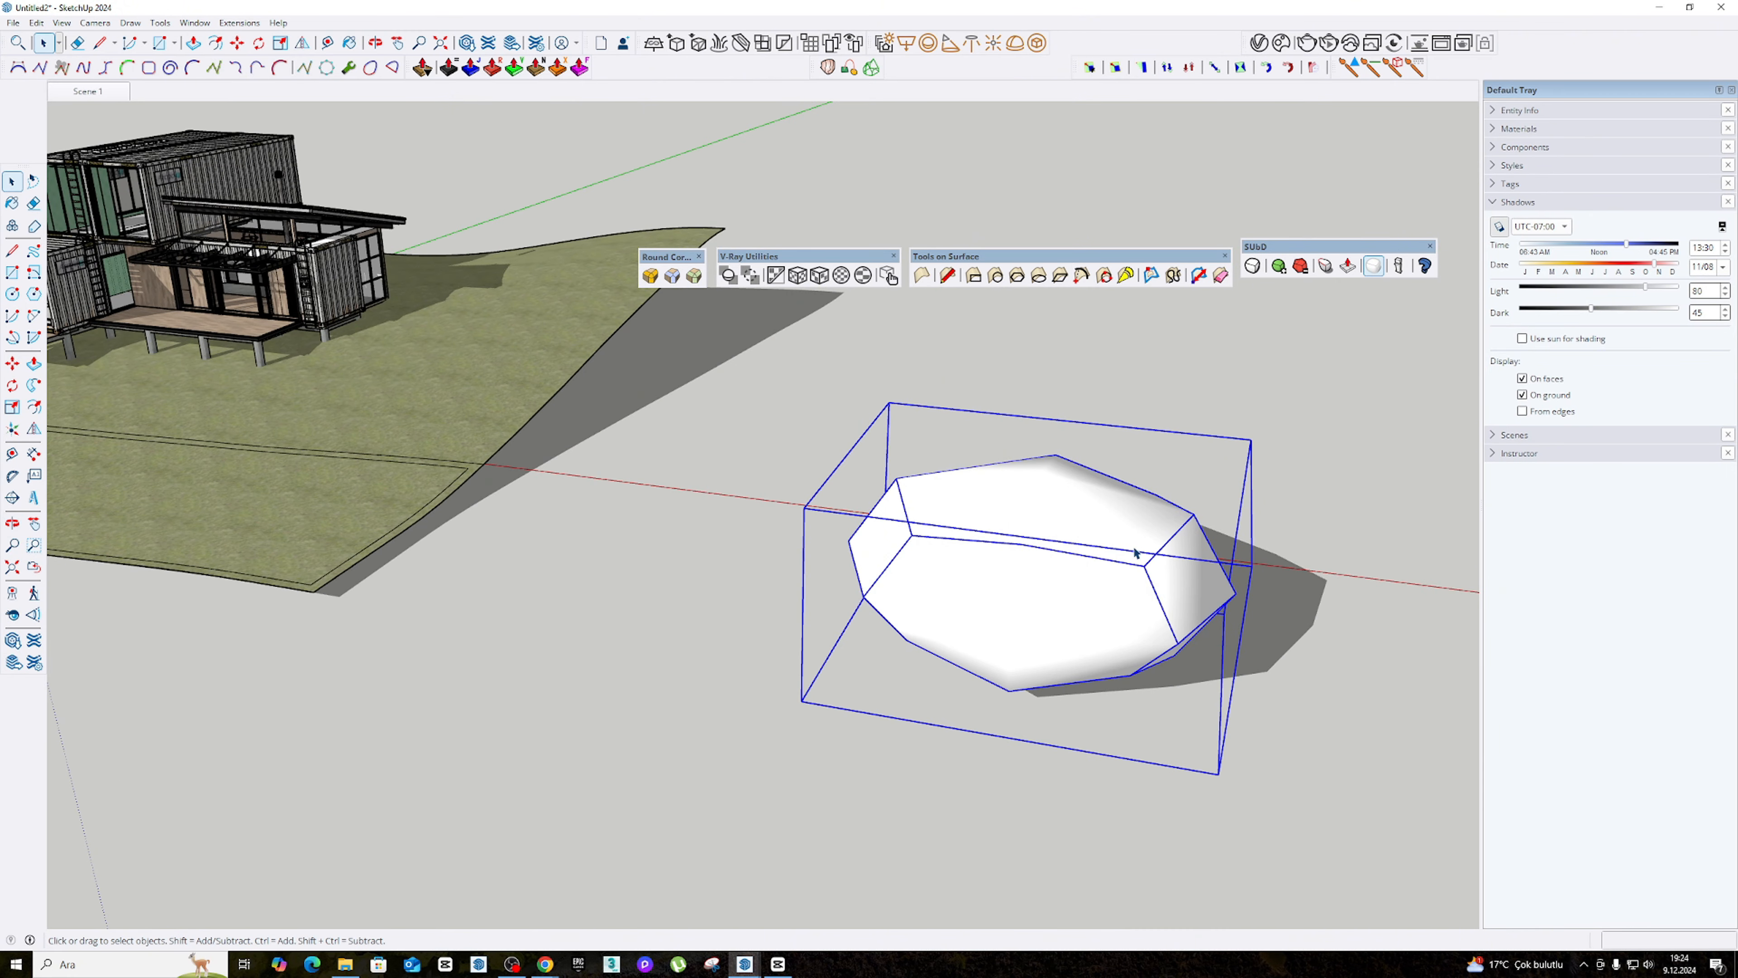
pyautogui.moveTo(1124, 641); pyautogui.dragTo(1207, 652, button='middle')
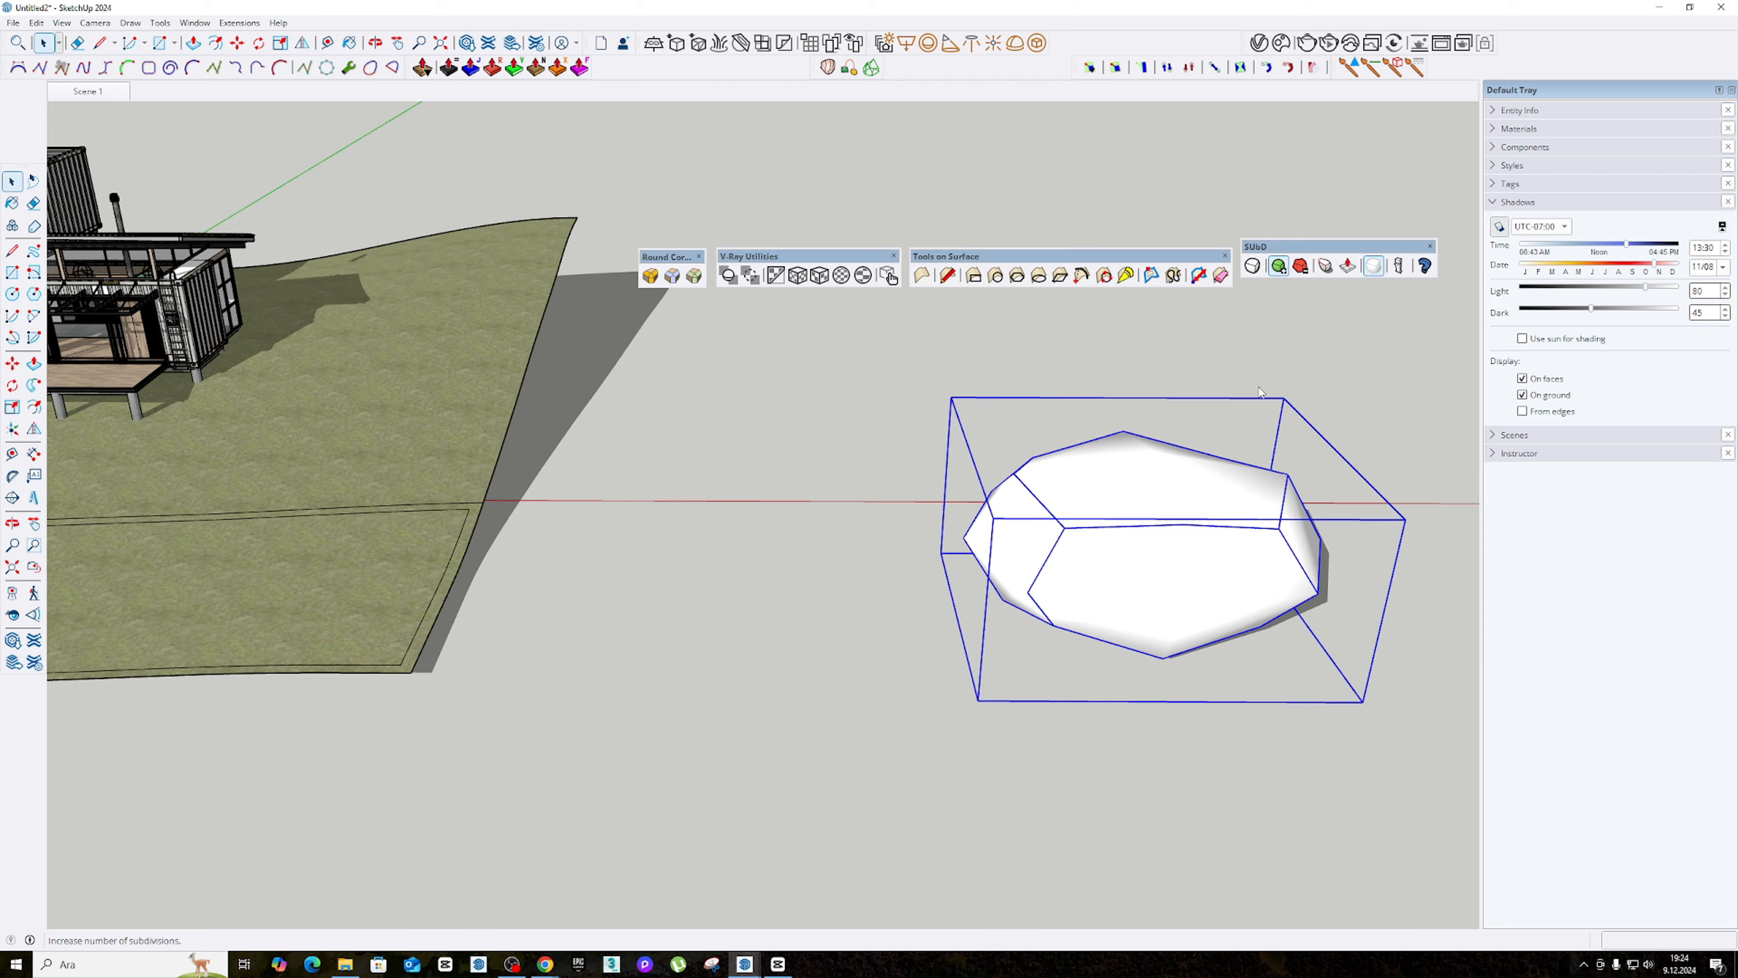
pyautogui.moveTo(1261, 392); pyautogui.dragTo(1187, 743, button='middle')
# - Examine the smoother subdivided shape inside its box-shaped control mesh from several angles, along with the house and terrain
pyautogui.scroll(-4, 1097, 598)
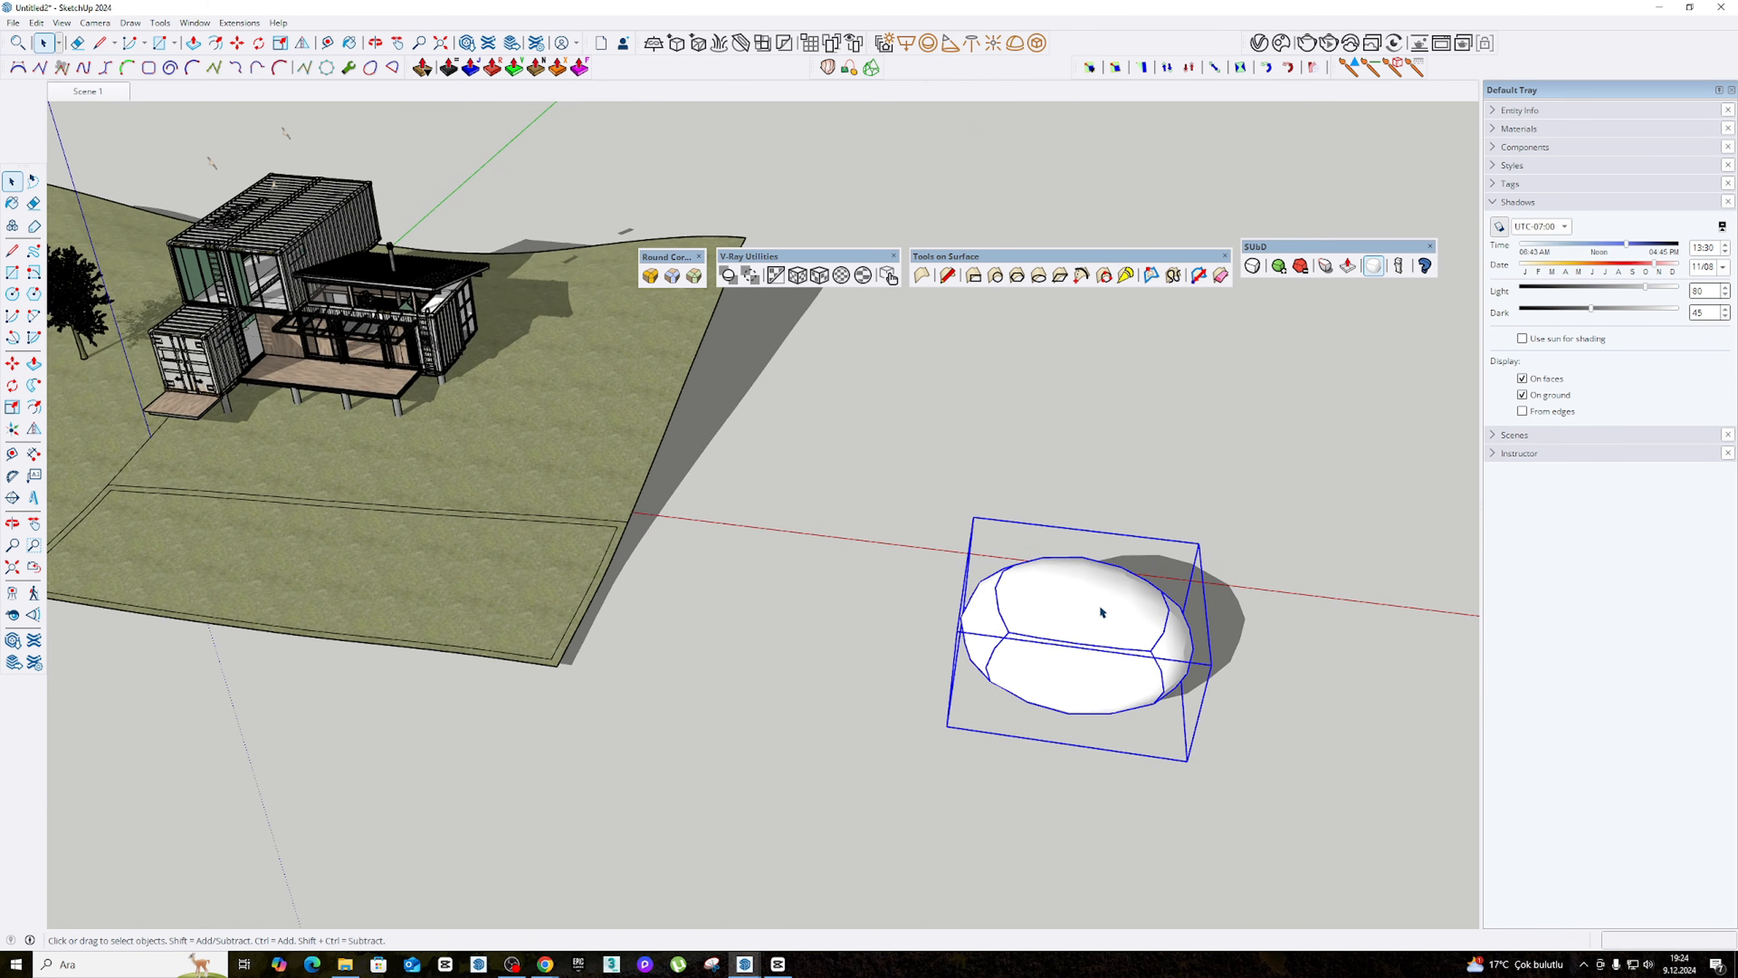
pyautogui.moveTo(1101, 612); pyautogui.dragTo(1079, 621, button='middle')
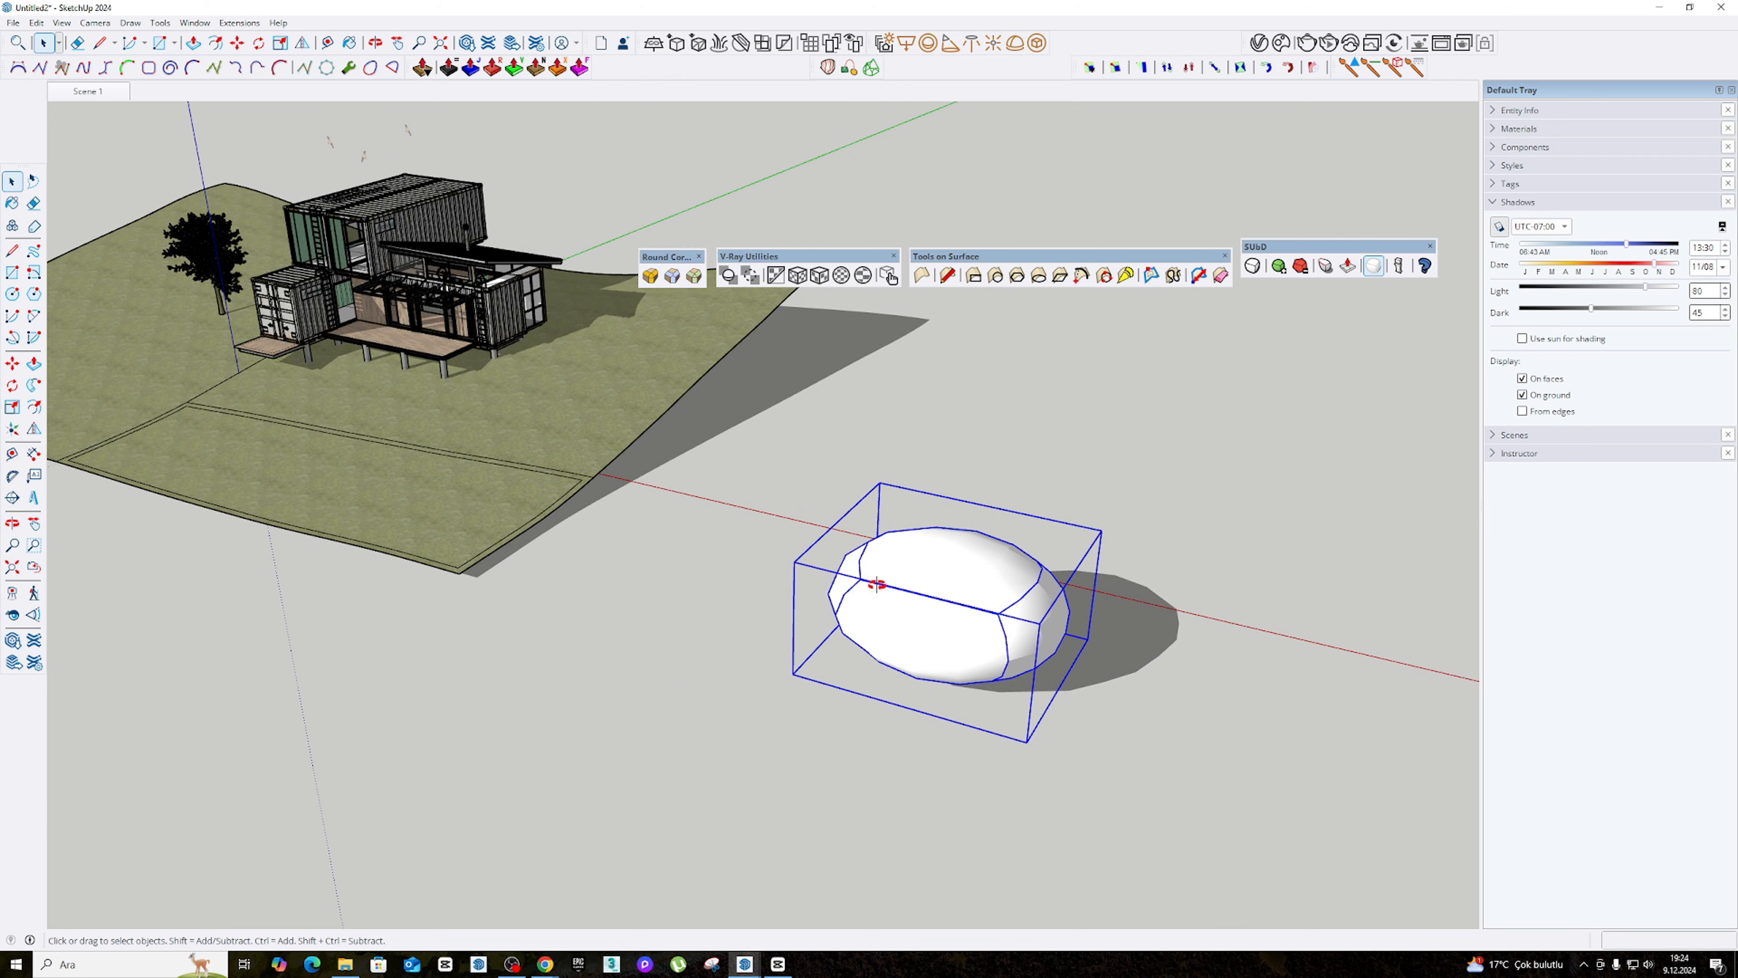
pyautogui.moveTo(877, 584); pyautogui.dragTo(1059, 481, button='middle')
pyautogui.scroll(-4, 730, 528)
pyautogui.moveTo(730, 527); pyautogui.dragTo(723, 419, button='middle')
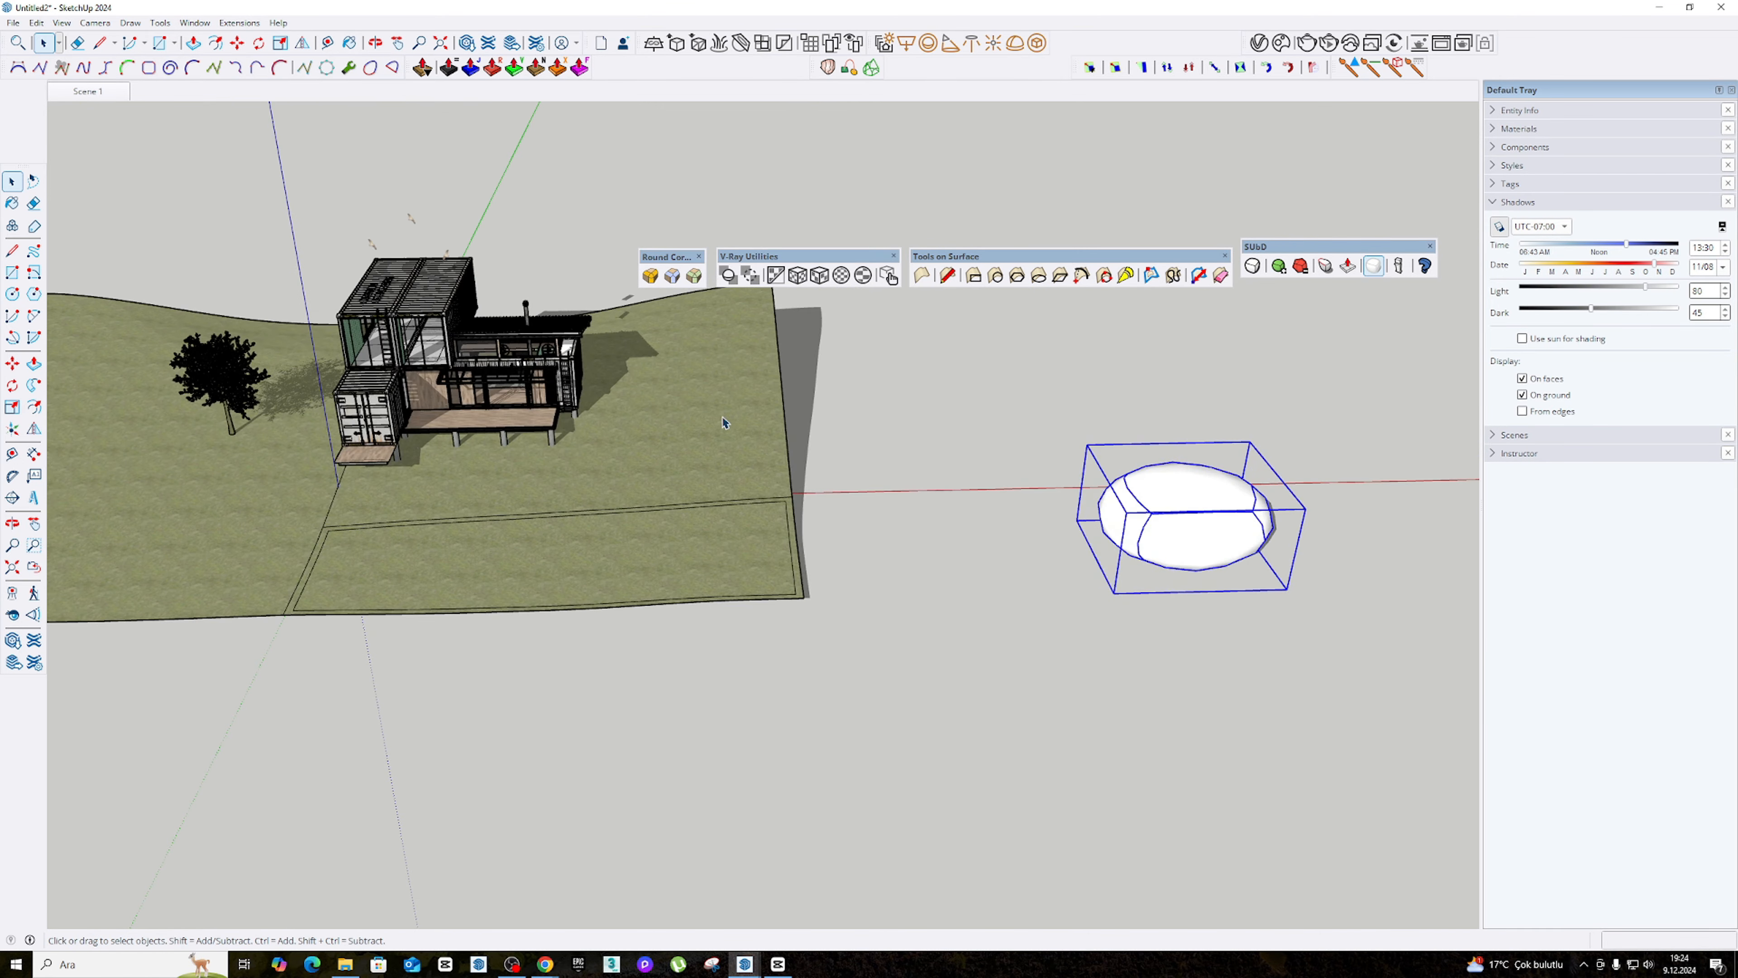
pyautogui.scroll(-3, 1119, 513)
pyautogui.moveTo(459, 547); pyautogui.dragTo(585, 555, button='middle')
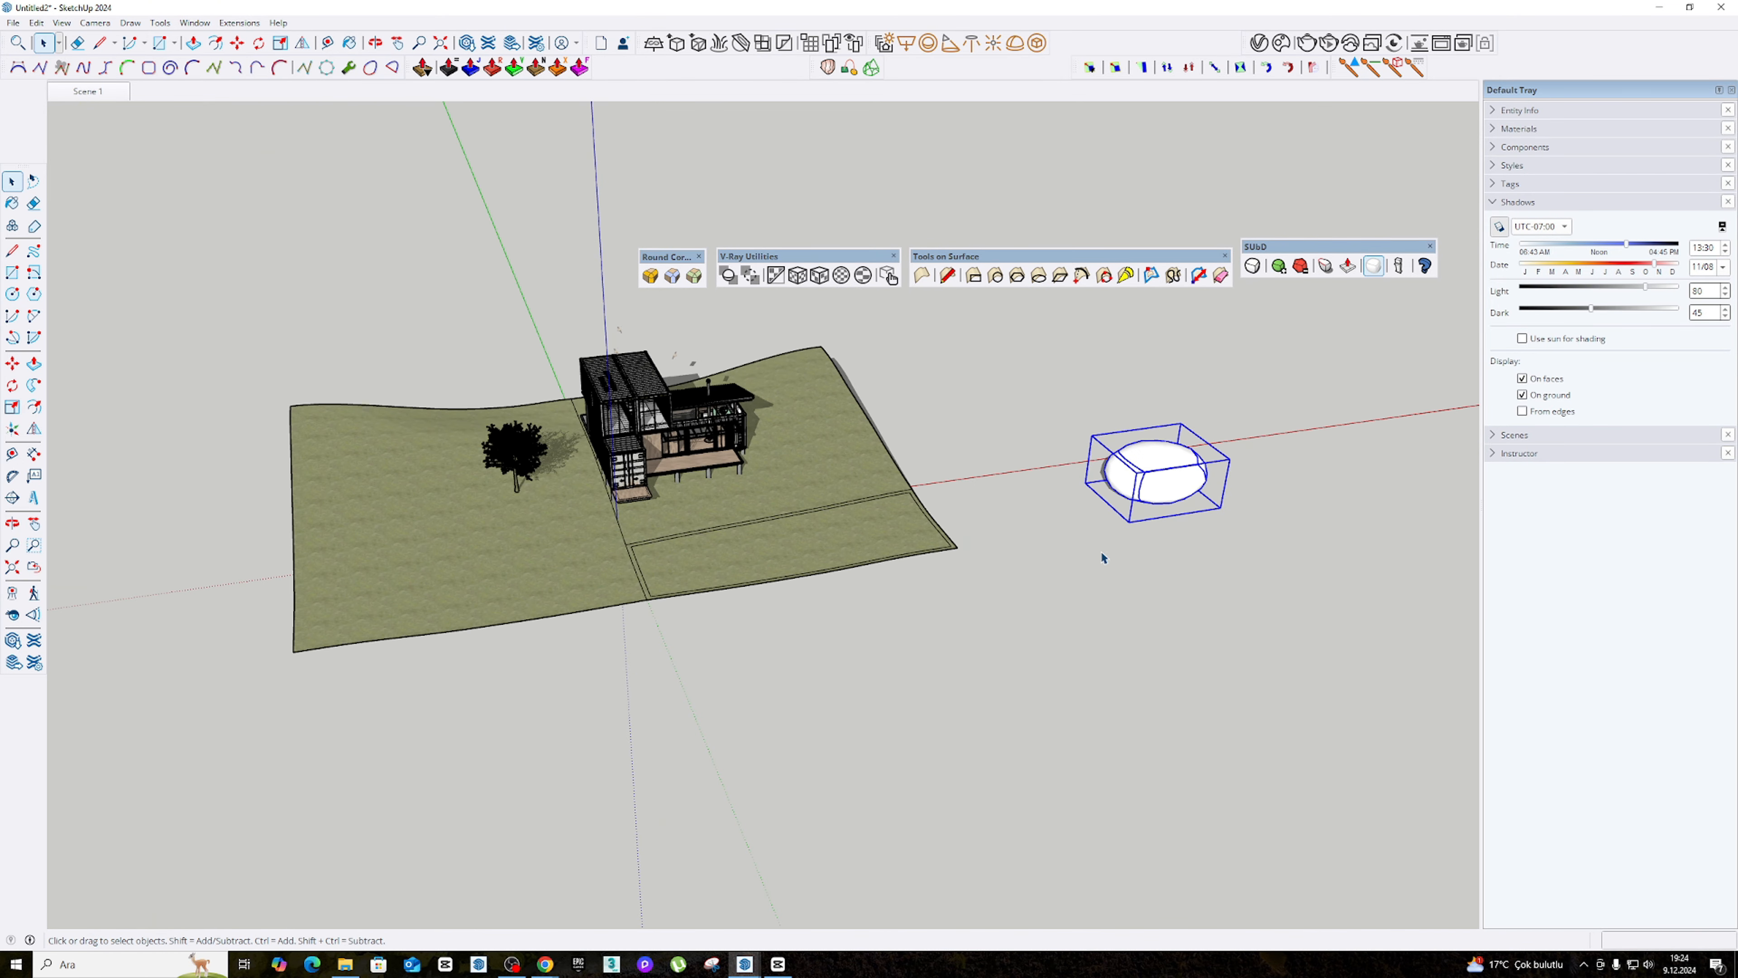
# - Increase the SUbD subdivisions of the rounded box by two more levels
pyautogui.scroll(2, 1102, 552)
pyautogui.scroll(4, 1054, 457)
pyautogui.moveTo(1341, 349); pyautogui.dragTo(842, 322, button='middle')
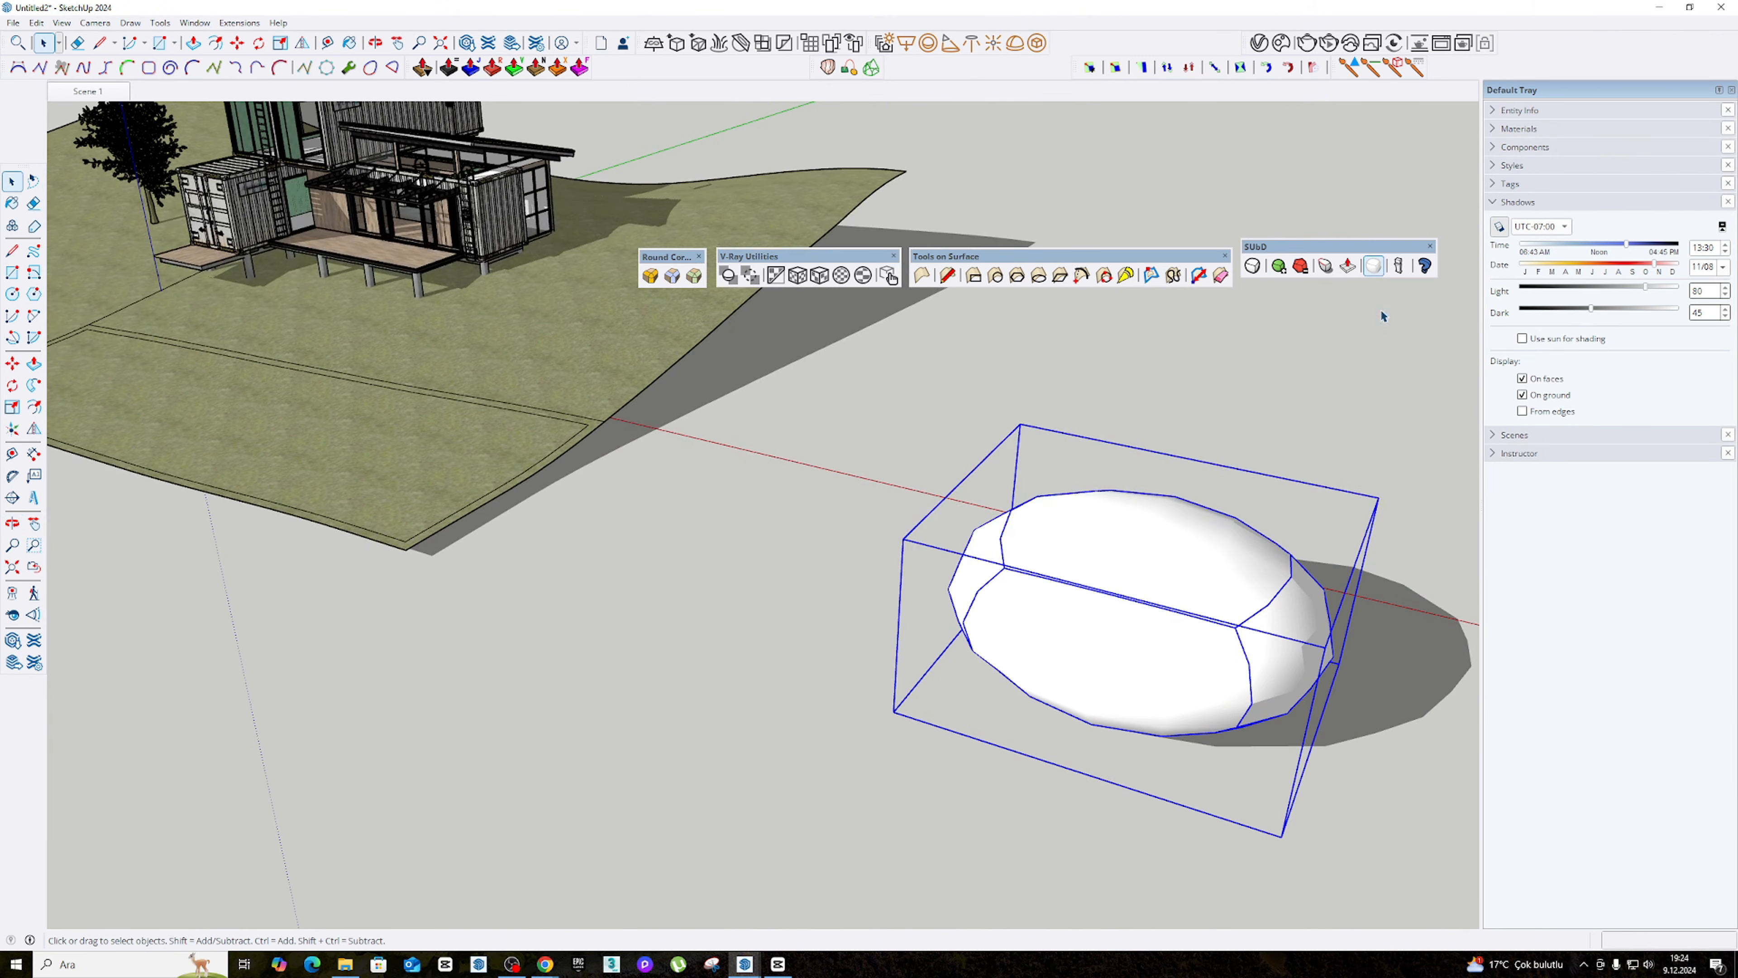
pyautogui.moveTo(1306, 246); pyautogui.dragTo(1308, 257)
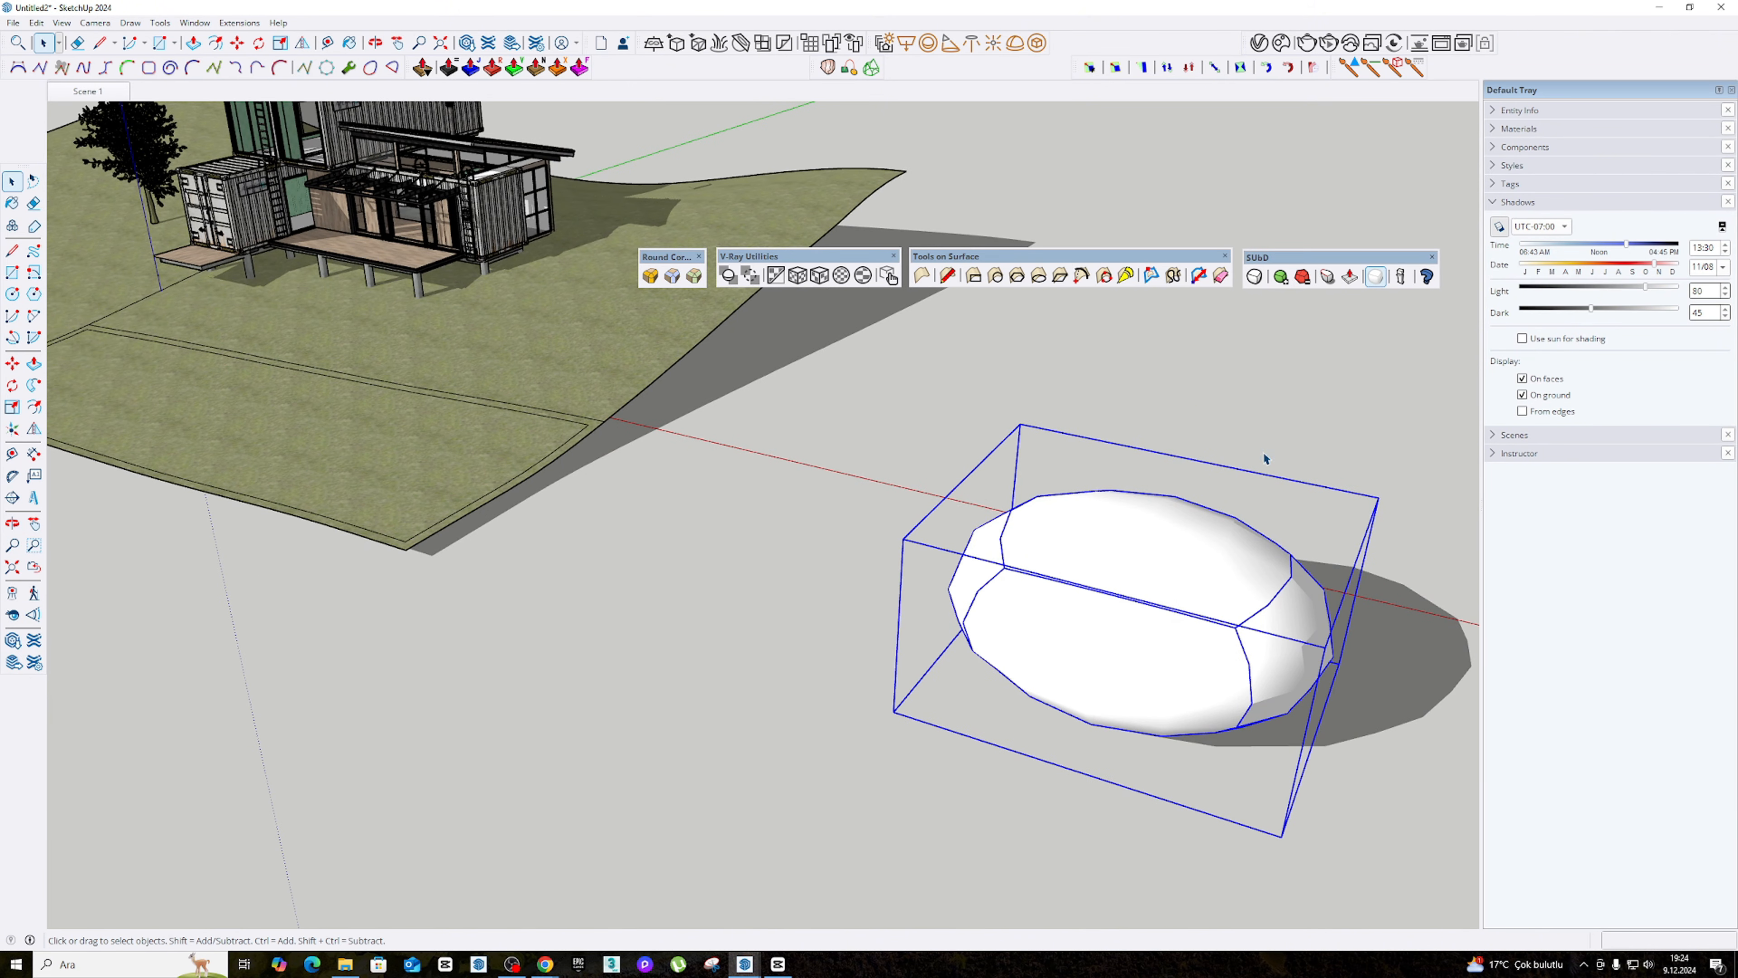
pyautogui.moveTo(1265, 458); pyautogui.dragTo(1192, 438, button='middle')
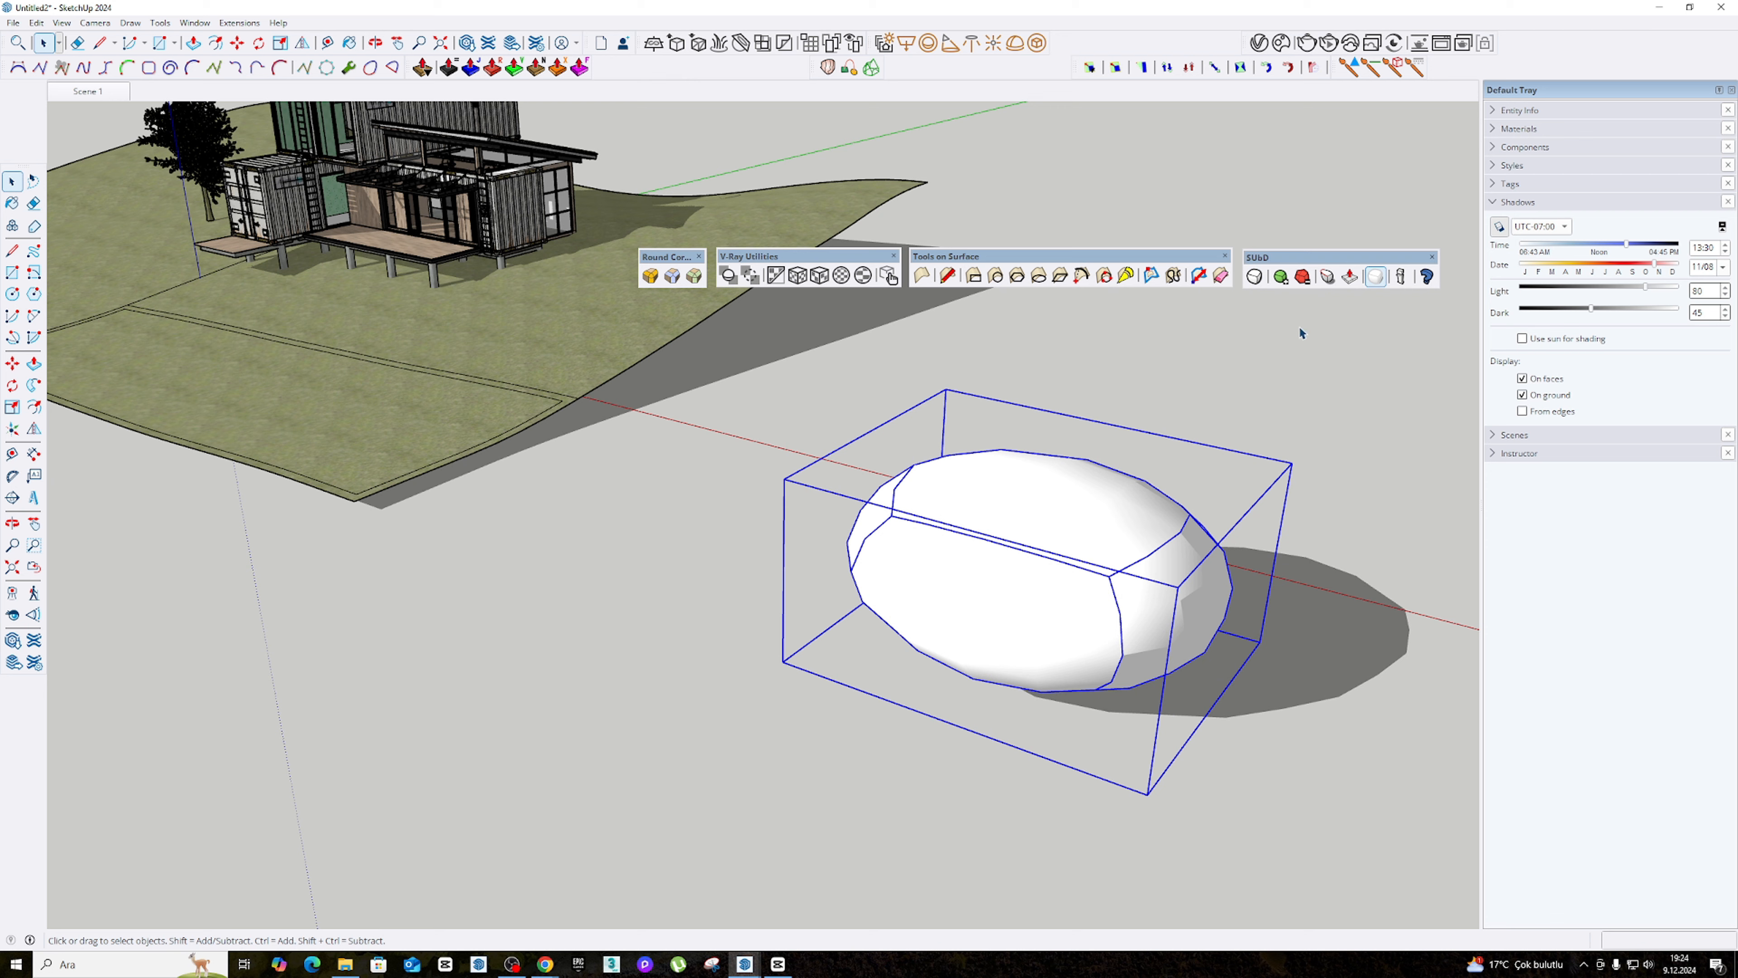
pyautogui.click(1280, 276)
pyautogui.moveTo(1108, 557); pyautogui.dragTo(1358, 302, button='middle')
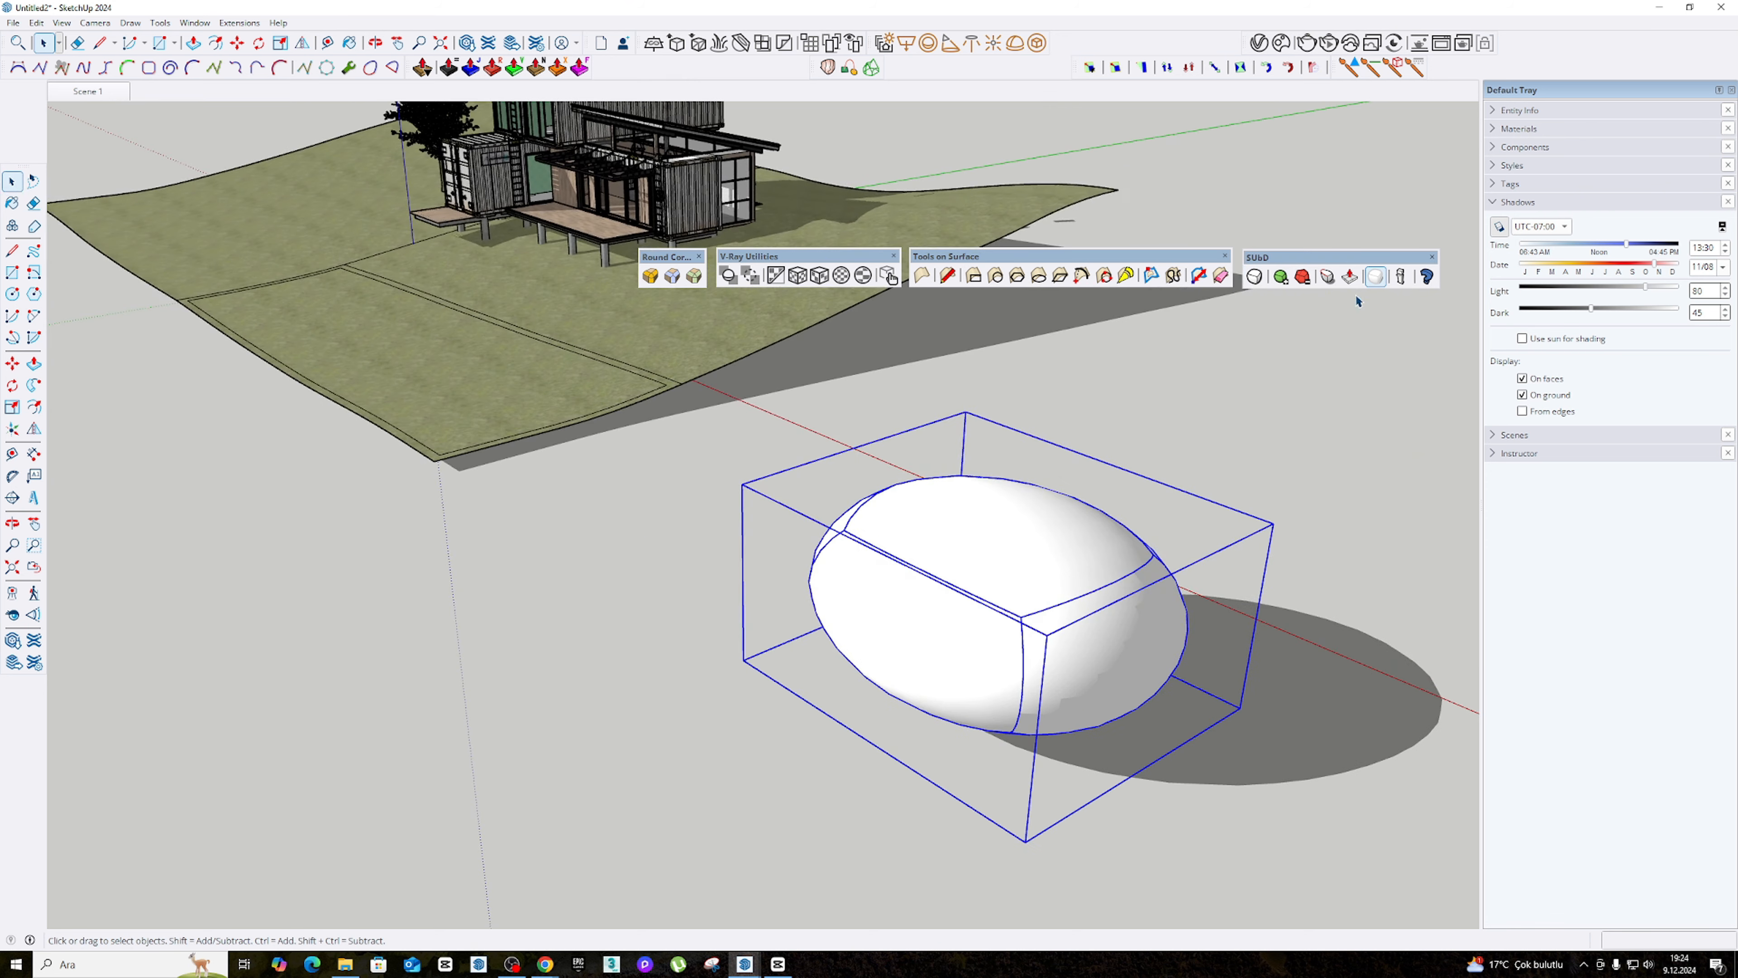
pyautogui.click(1281, 280)
pyautogui.moveTo(1098, 609); pyautogui.dragTo(1421, 311, button='middle')
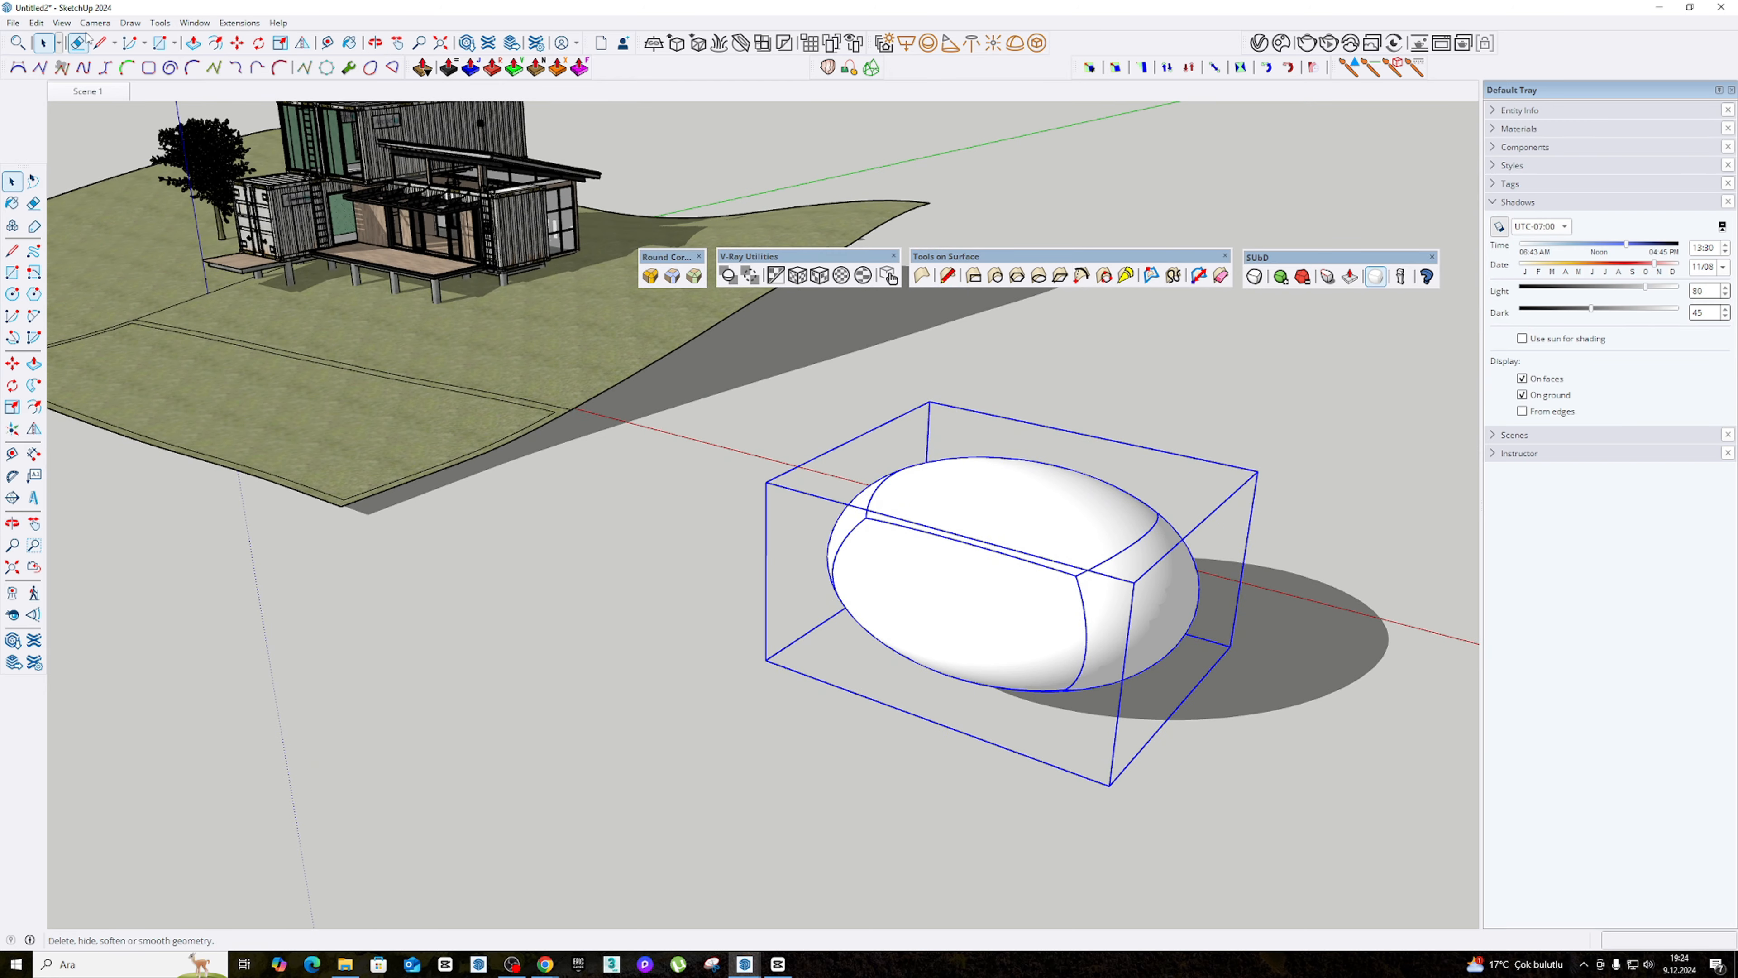
# - Turn on the display of hidden geometry and examine the dense mesh on the subdivided box and the terrain
pyautogui.click(61, 23)
pyautogui.click(96, 75)
pyautogui.scroll(8, 1020, 598)
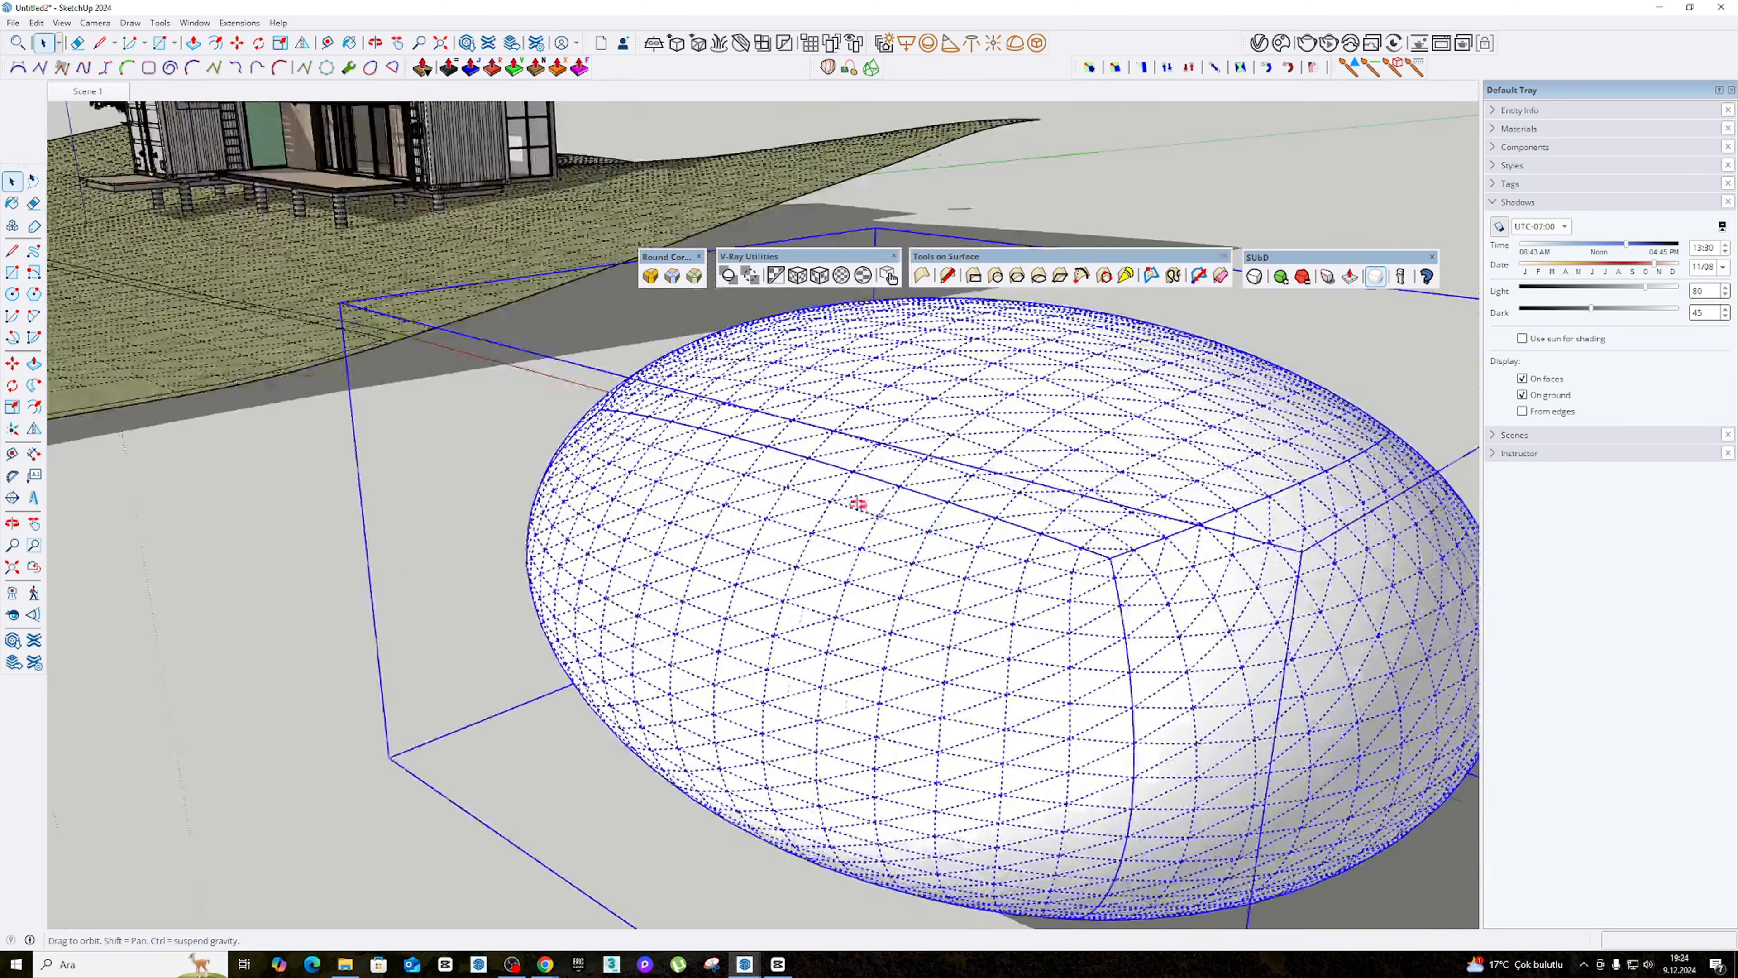
pyautogui.moveTo(858, 501); pyautogui.dragTo(1232, 438, button='middle')
pyautogui.scroll(-3, 784, 435)
pyautogui.moveTo(784, 435); pyautogui.dragTo(1006, 452, button='middle')
pyautogui.scroll(-8, 1040, 435)
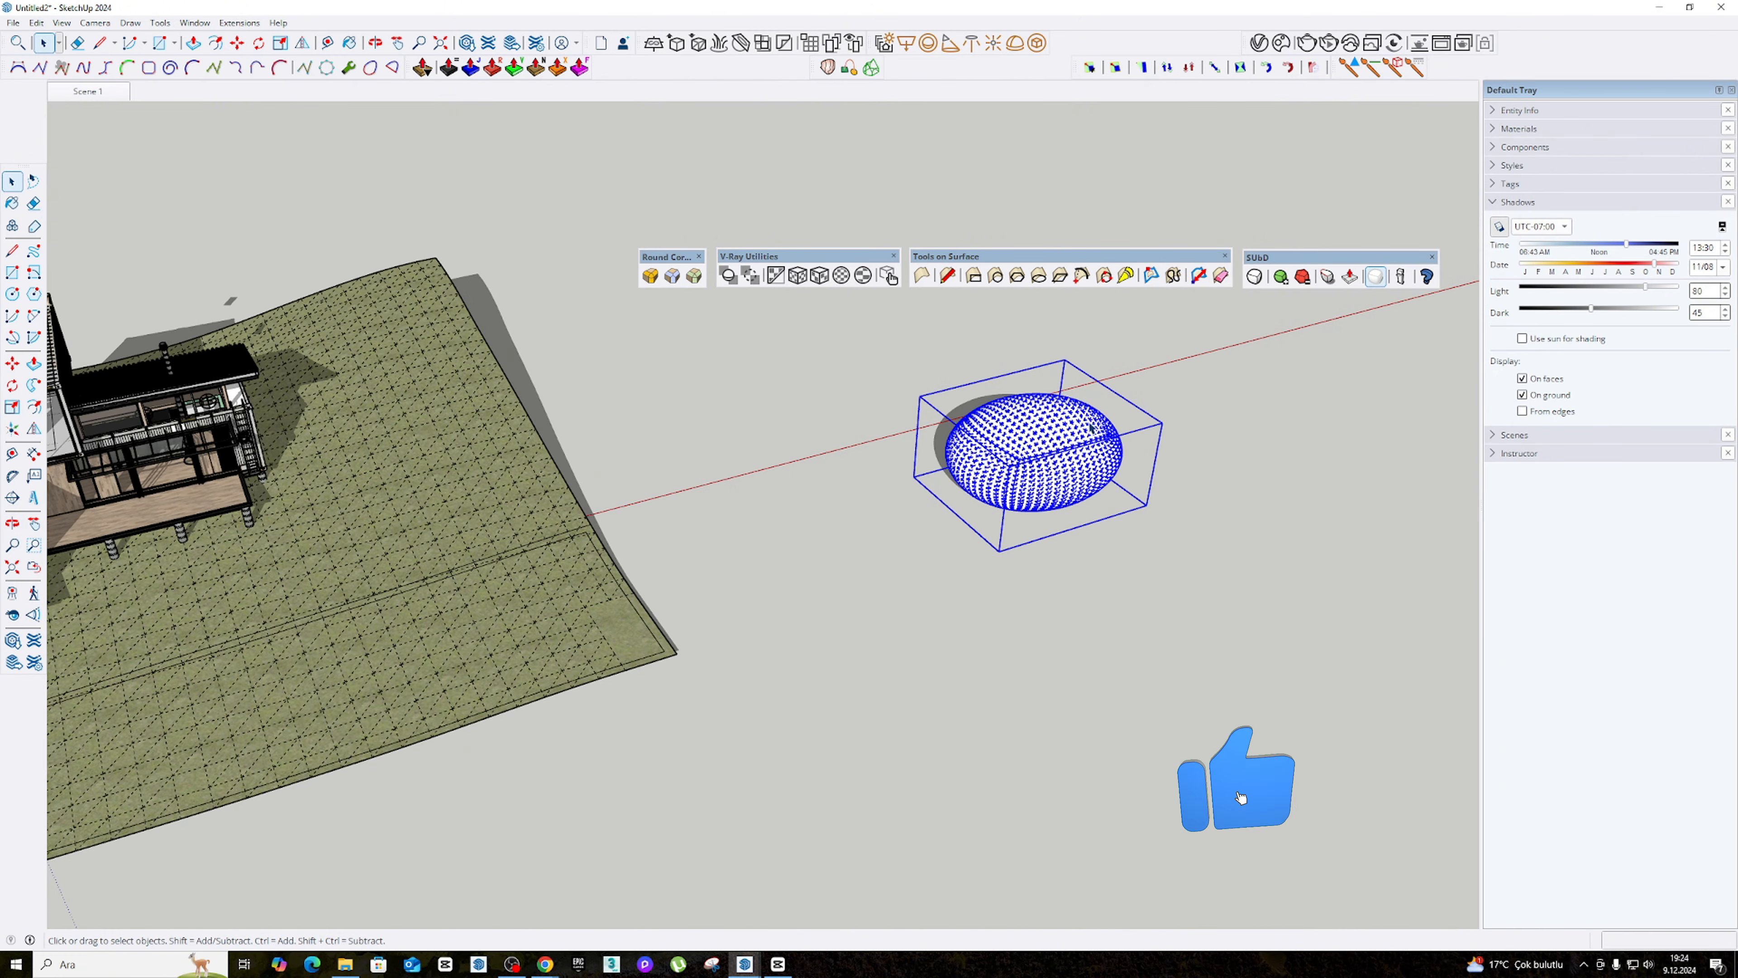
pyautogui.scroll(3, 1091, 435)
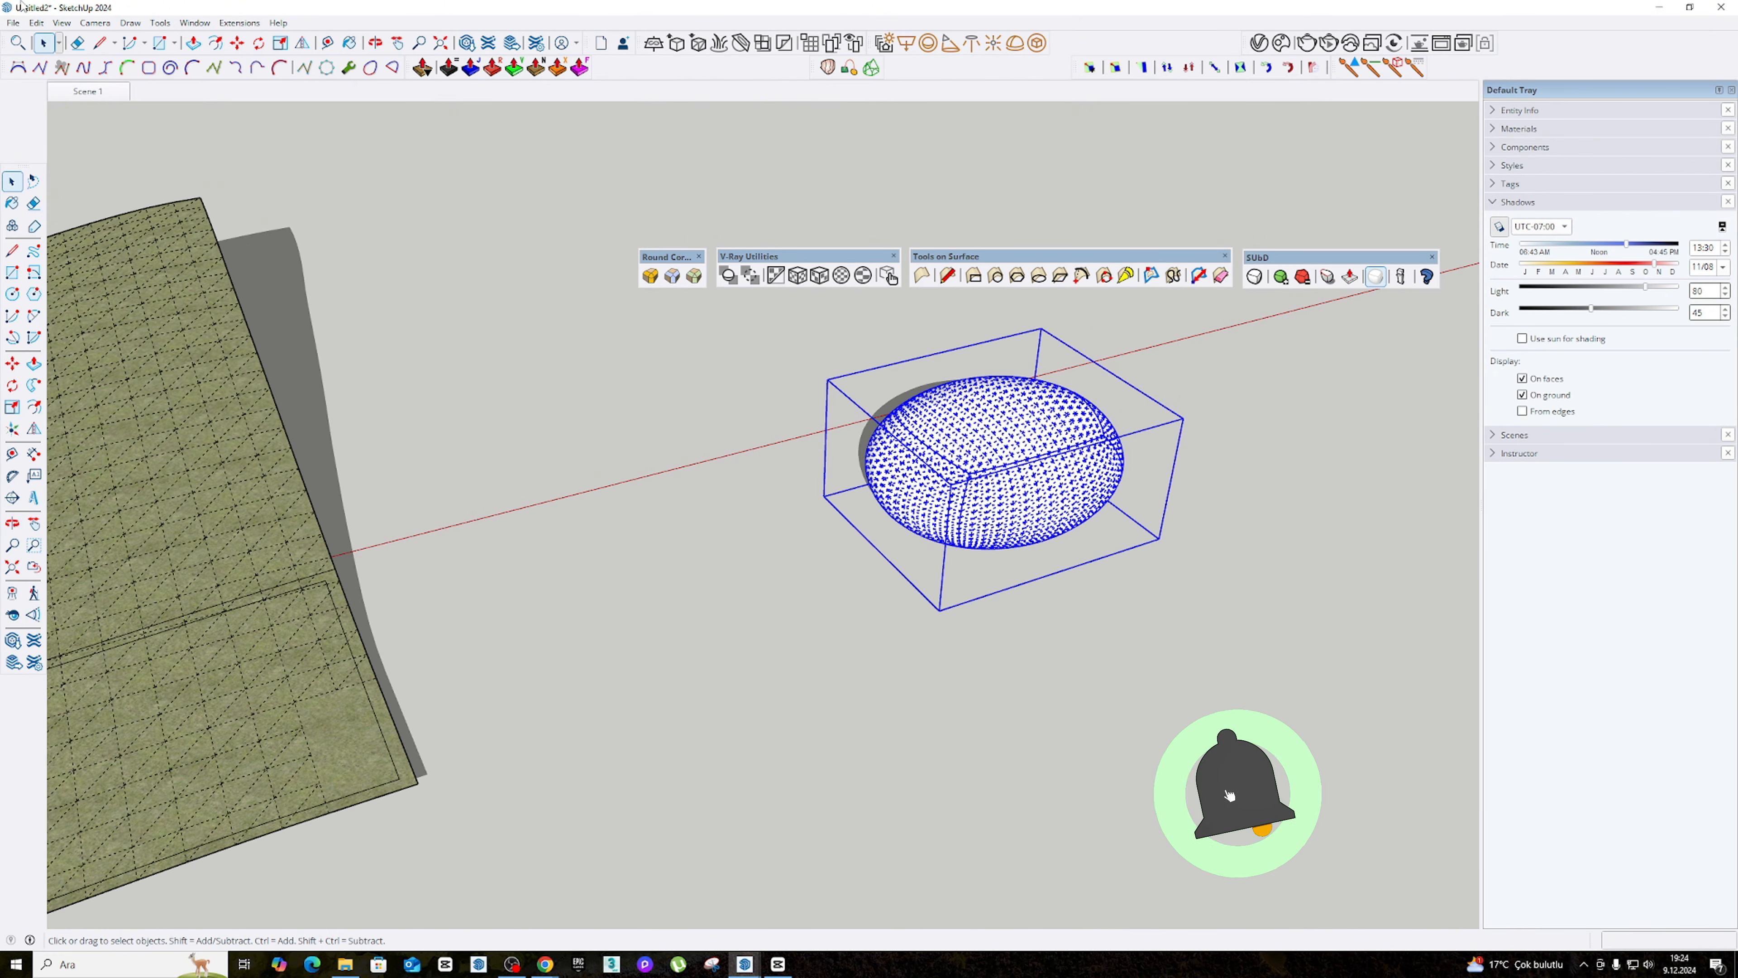
# - Turn off the display of hidden geometry
pyautogui.click(61, 22)
pyautogui.click(96, 73)
pyautogui.moveTo(717, 390); pyautogui.dragTo(796, 376, button='middle')
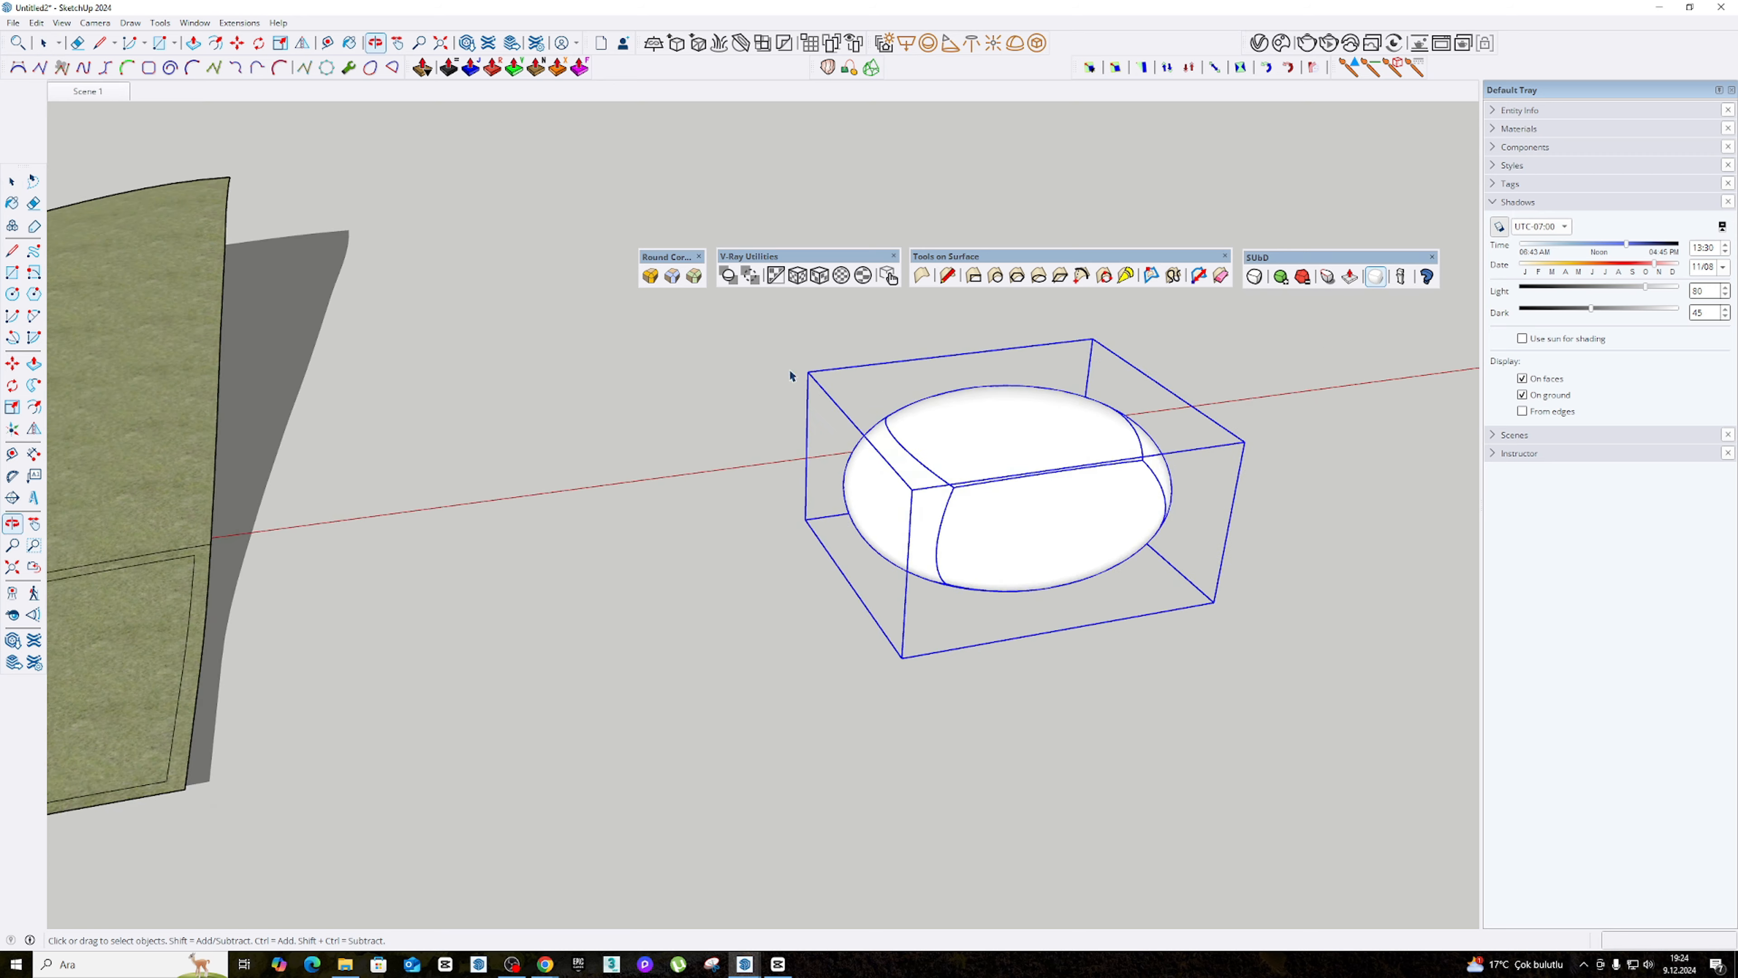
# - Scale the subdivided box group unevenly, flattening its height, resizing its width and shortening its length
pyautogui.click(13, 407)
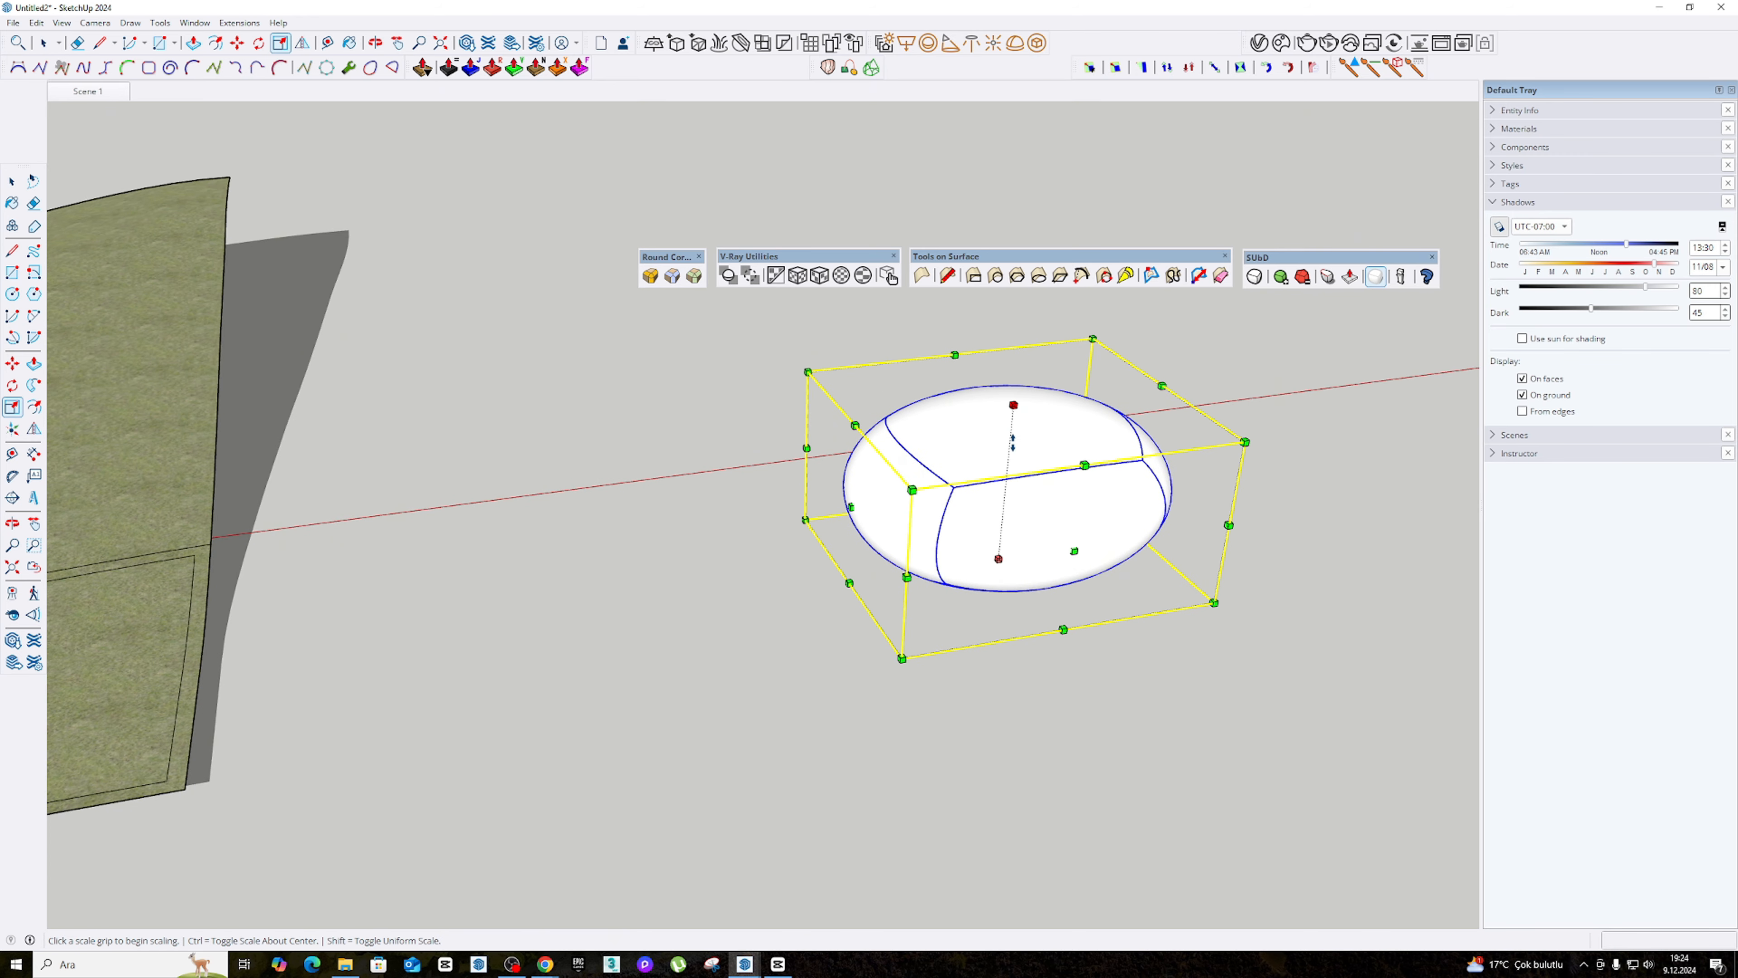
pyautogui.moveTo(1012, 443); pyautogui.dragTo(1005, 479)
pyautogui.moveTo(1027, 483); pyautogui.dragTo(1356, 547, button='middle')
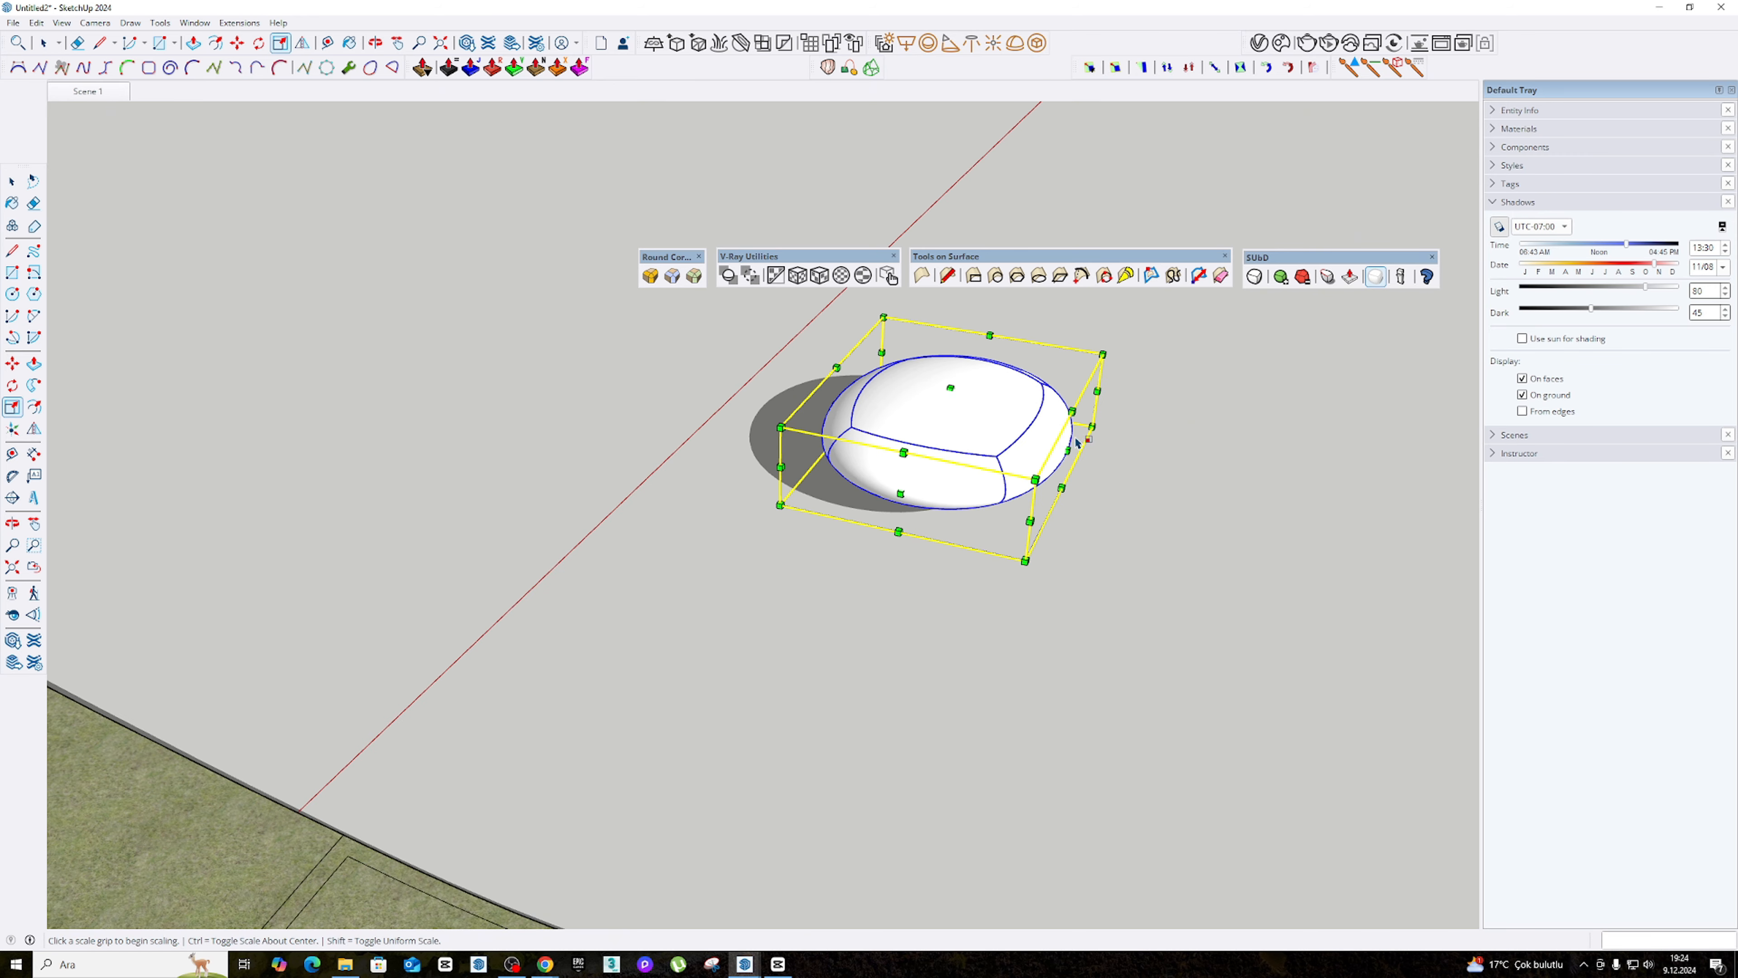
pyautogui.moveTo(1078, 441); pyautogui.dragTo(1191, 456)
pyautogui.moveTo(1191, 456); pyautogui.dragTo(1000, 502, button='middle')
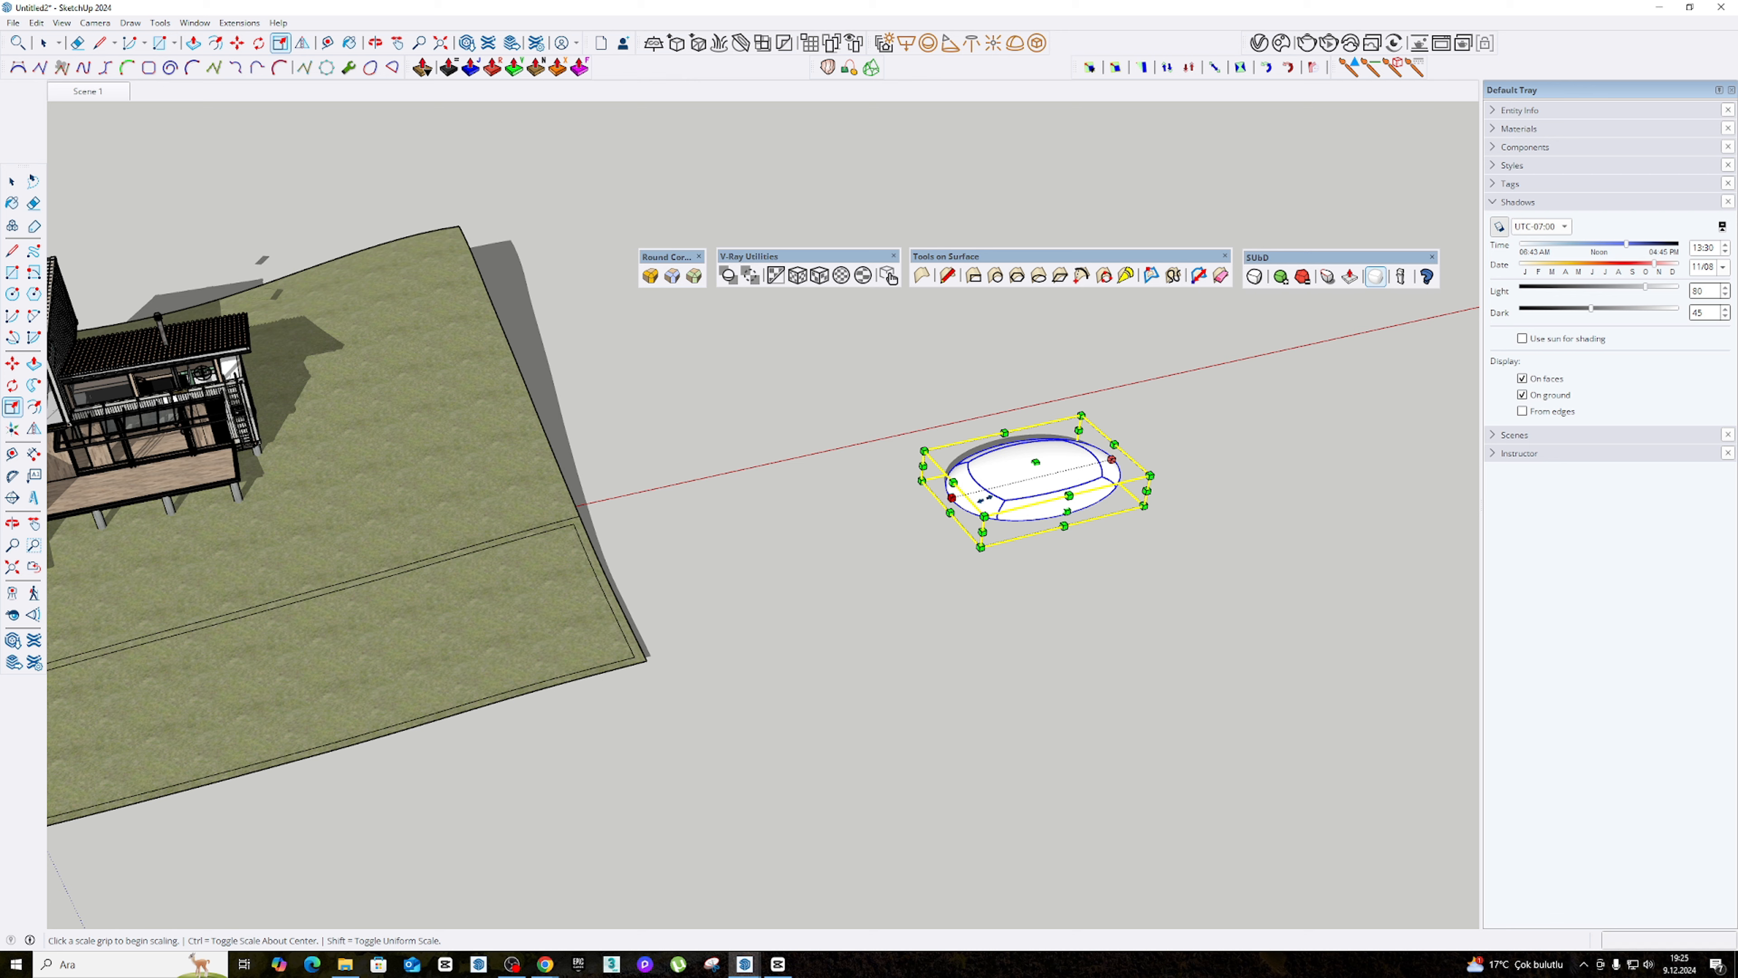
pyautogui.moveTo(951, 497); pyautogui.dragTo(986, 499)
# - Delete the flattened subdivided box beside the terrain
pyautogui.click(12, 180)
pyautogui.click(12, 181)
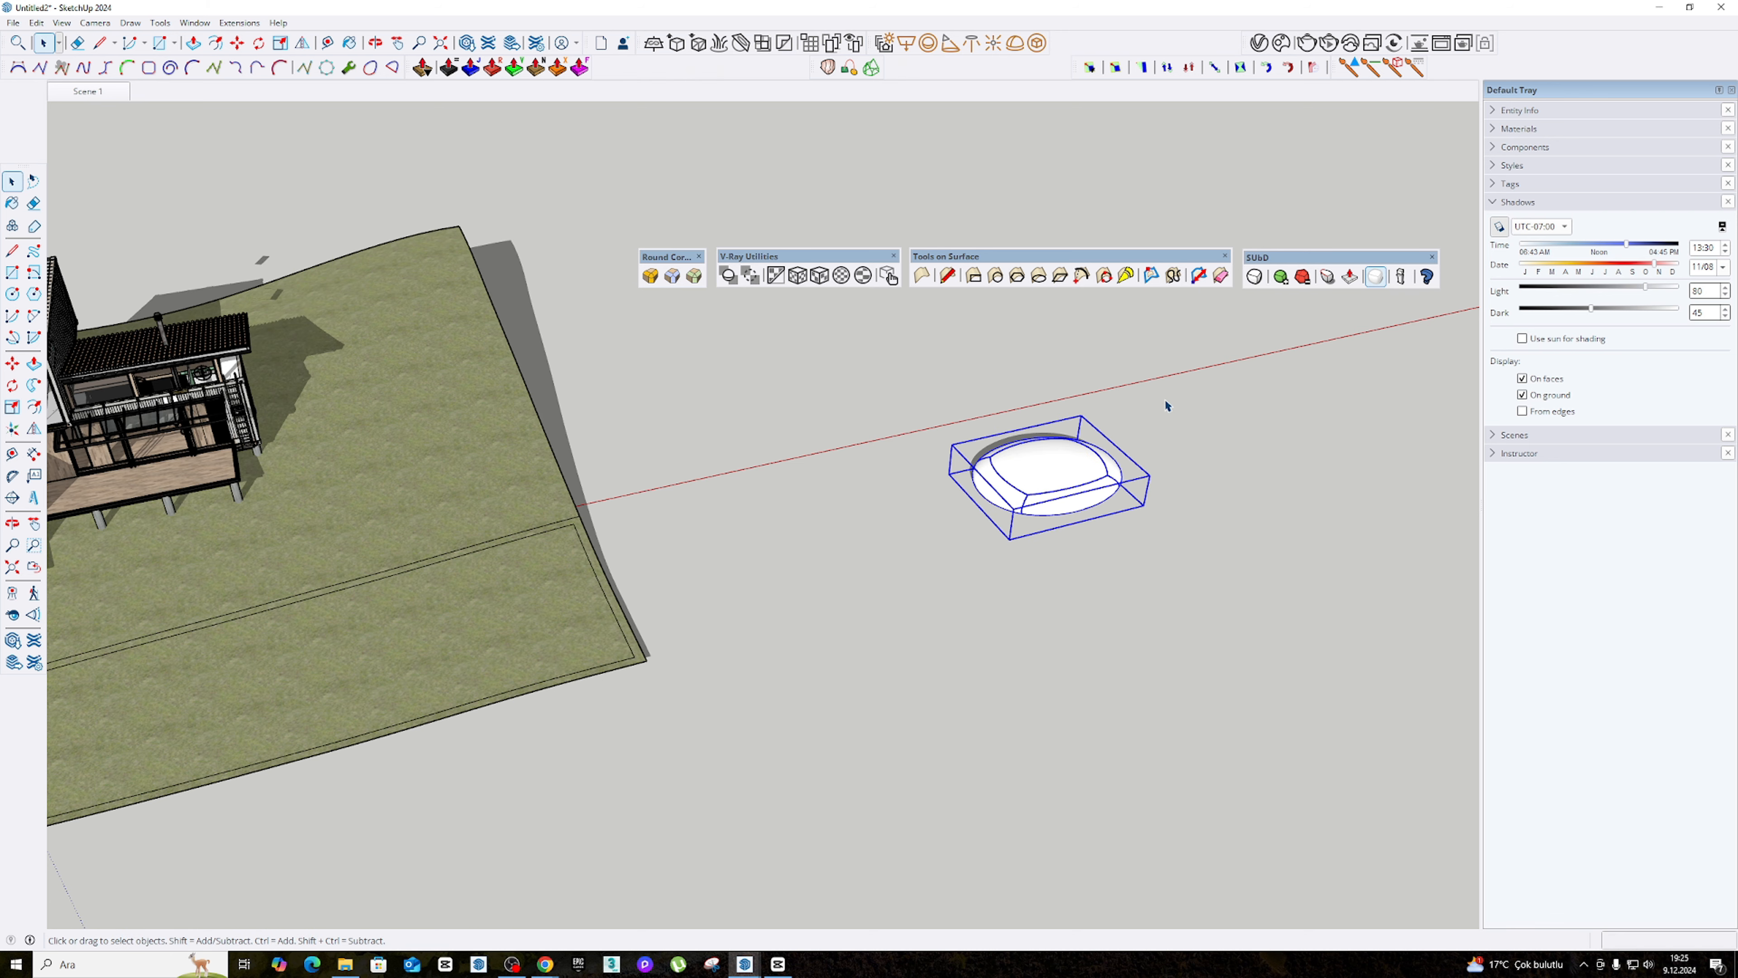
pyautogui.press('Delete')
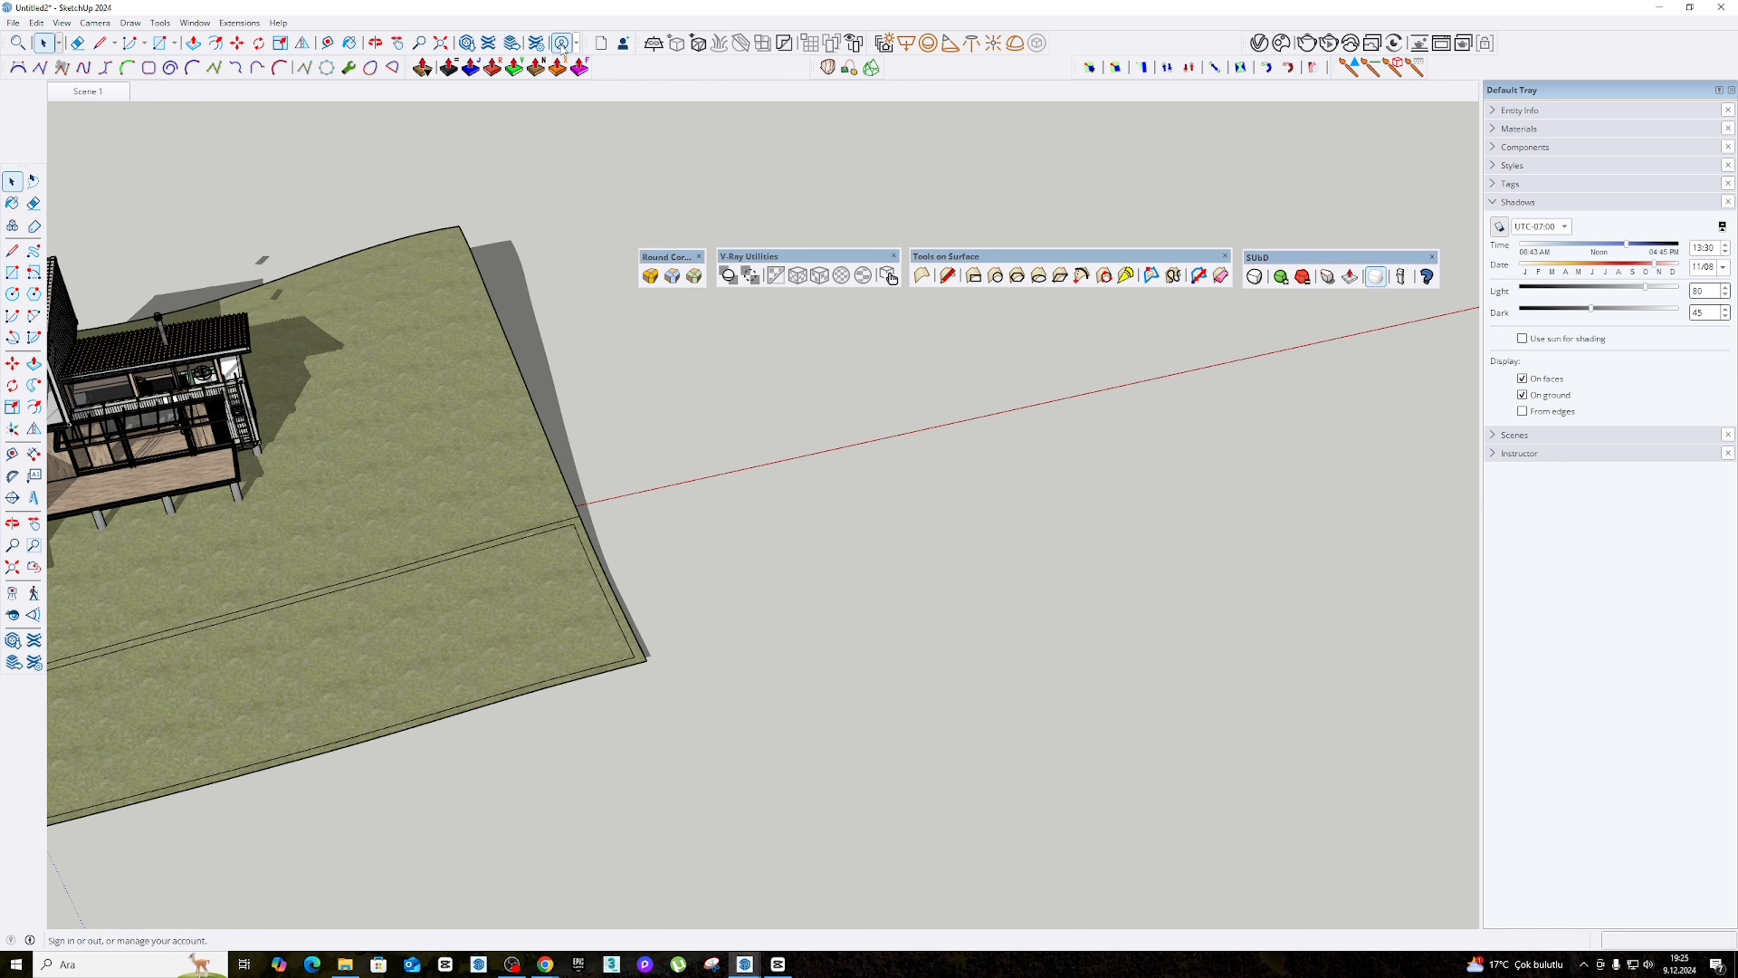
# - Examine the container house on its terrain up close, from the side with the tree and the deck
pyautogui.press('h')
pyautogui.moveTo(427, 342); pyautogui.dragTo(1132, 348)
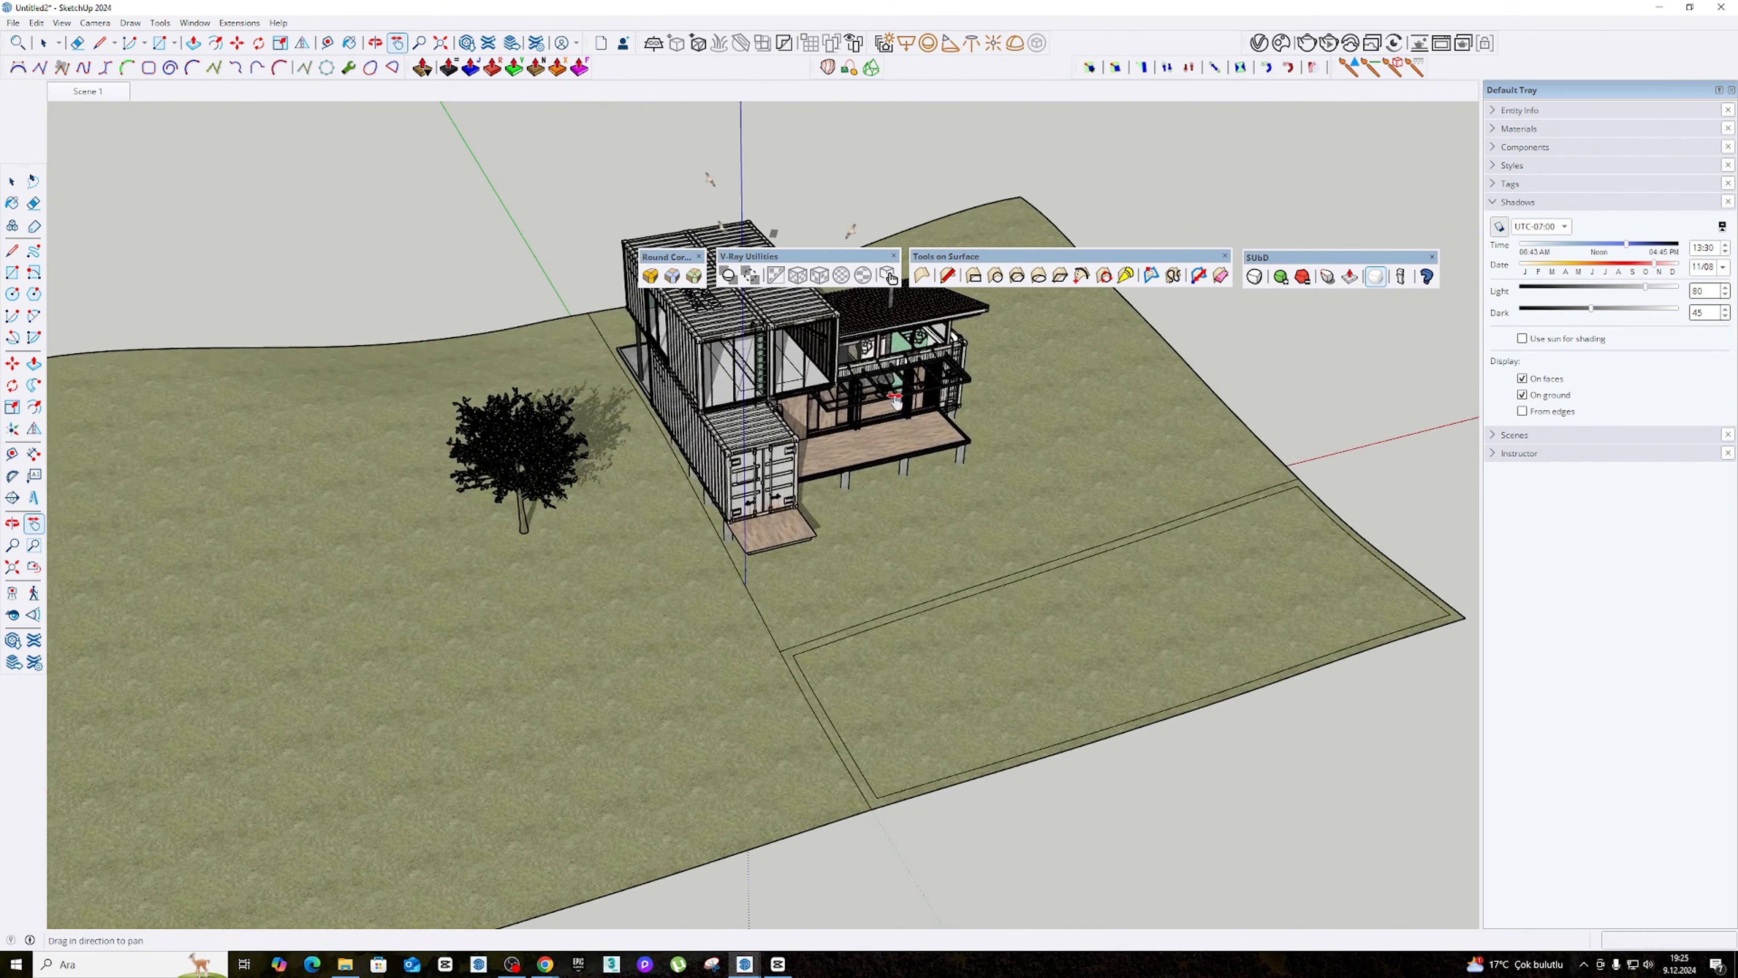
pyautogui.scroll(3, 848, 402)
pyautogui.moveTo(849, 402); pyautogui.dragTo(935, 582)
pyautogui.moveTo(935, 582); pyautogui.dragTo(980, 383, button='middle')
pyautogui.scroll(2, 880, 523)
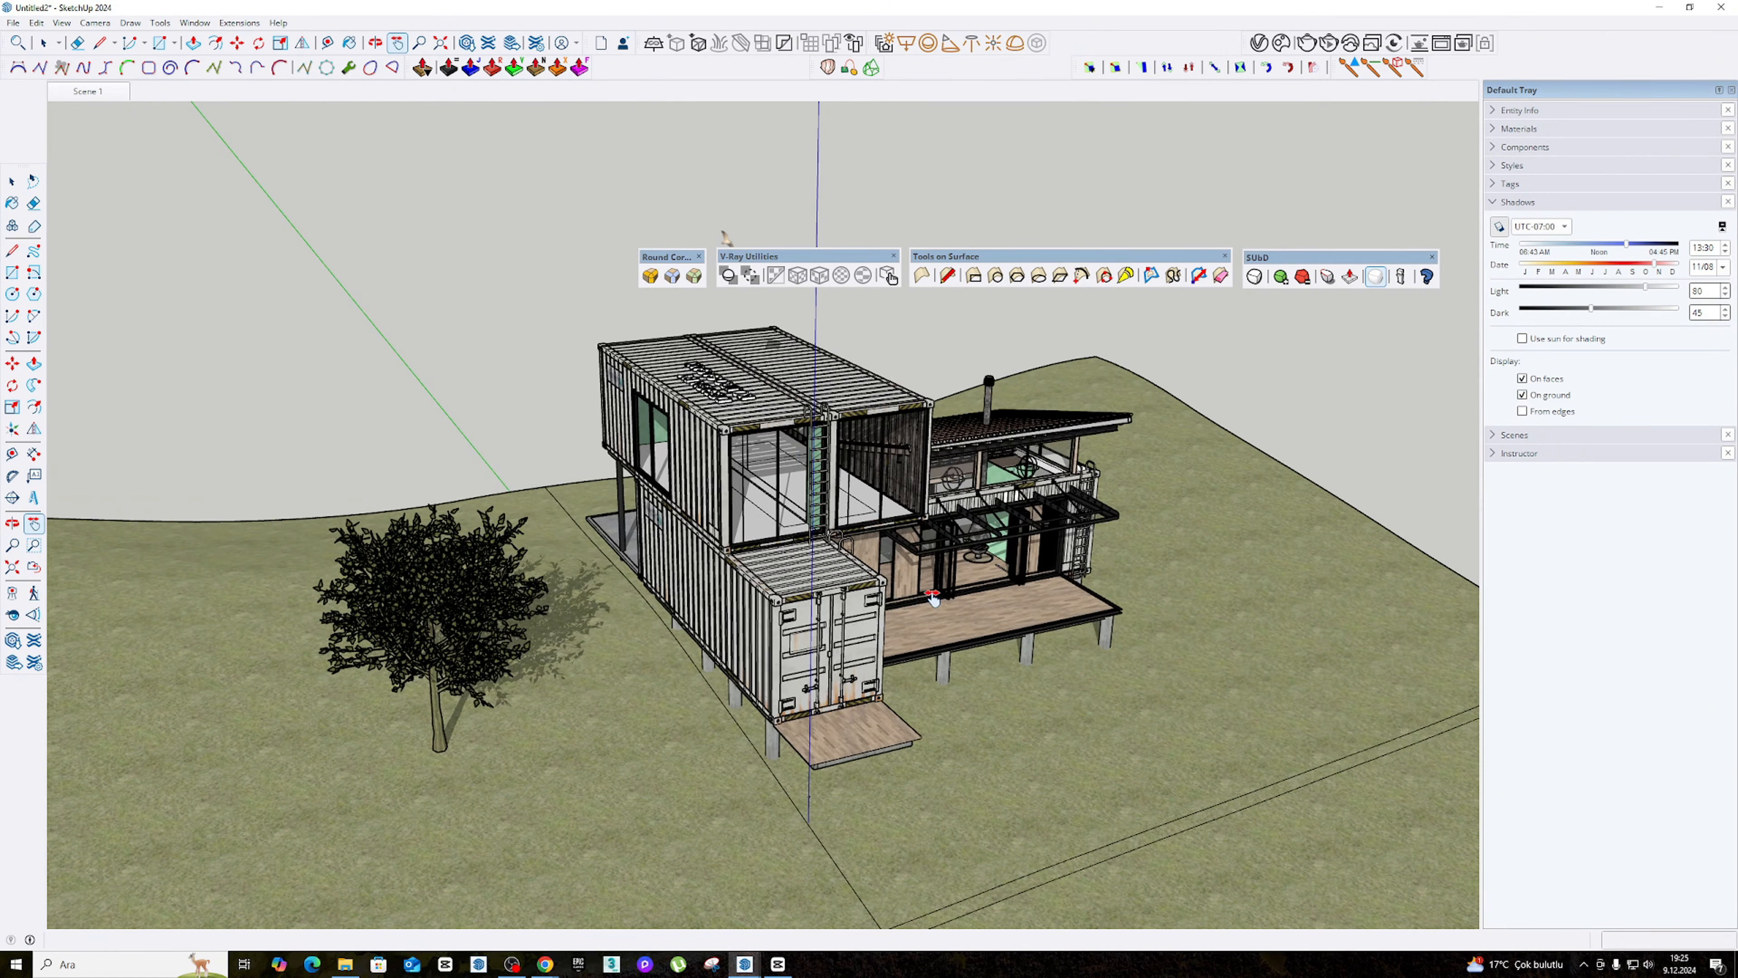